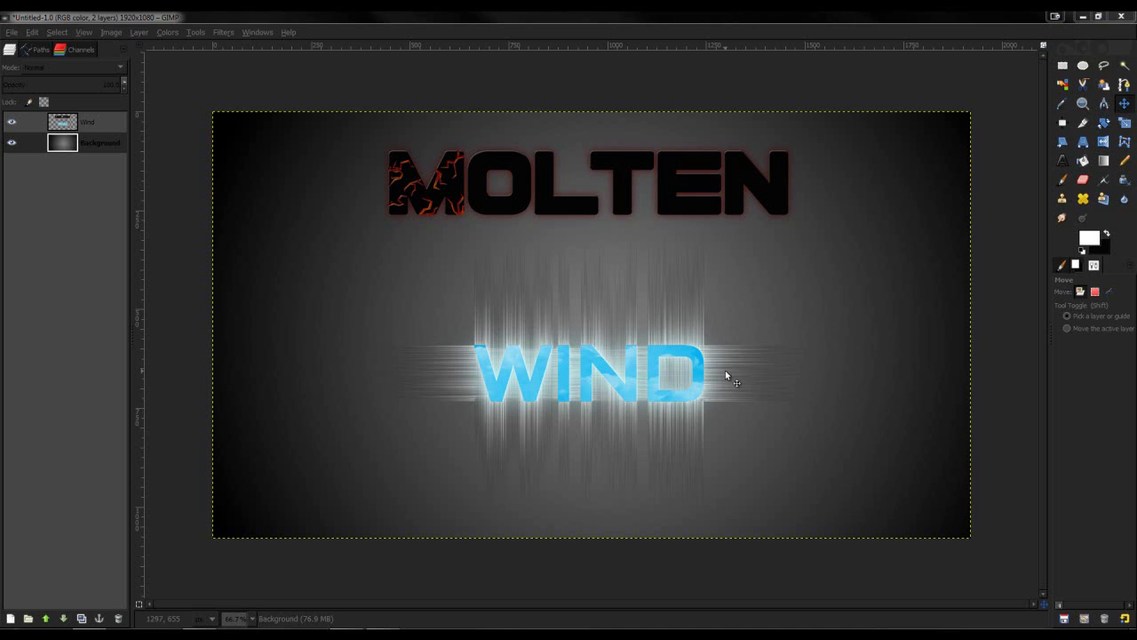
Step: Hide the Wind layer and draw a text box across the top of the canvas
click(49, 128)
click(11, 123)
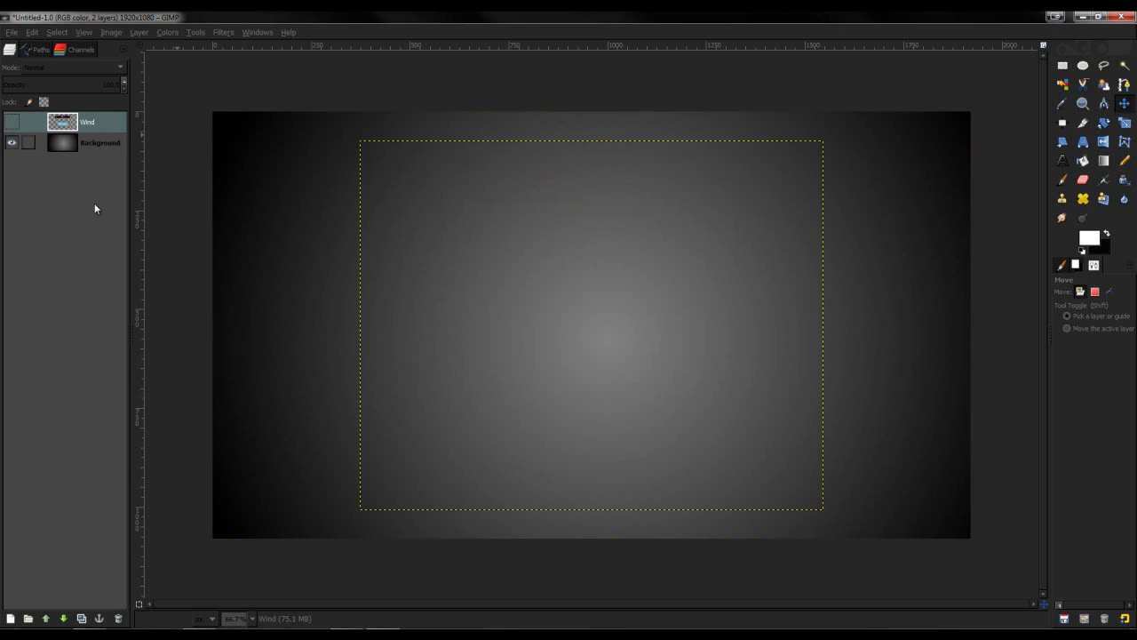
click(1062, 160)
drag(351, 130, 853, 247)
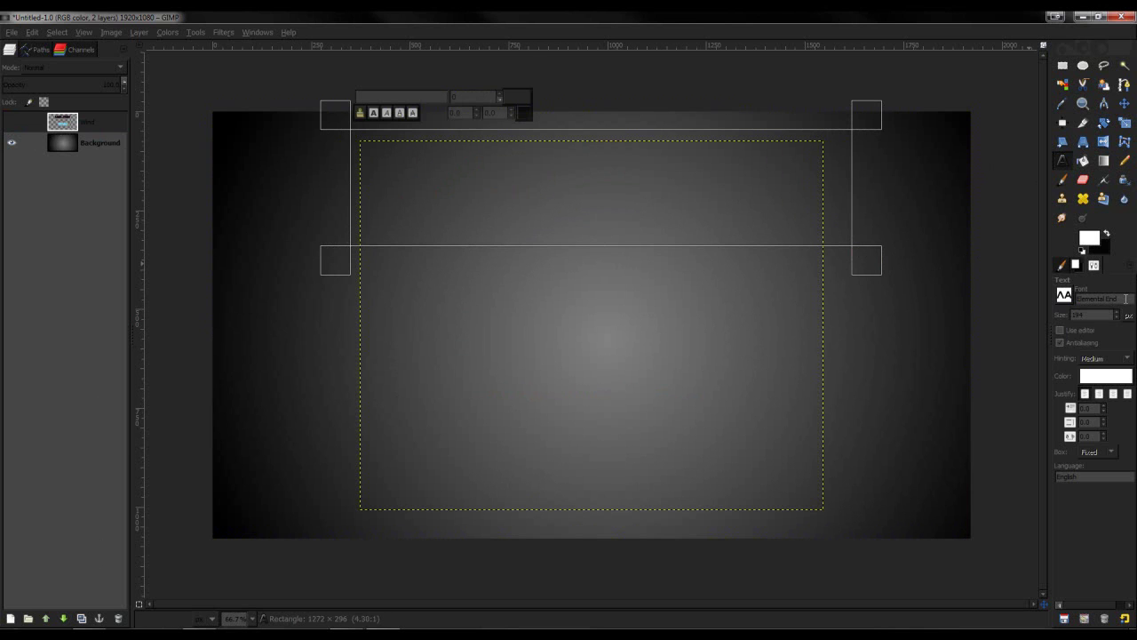
Step: Type MOLTEN in the text box, retyping the stylised E
click(627, 158)
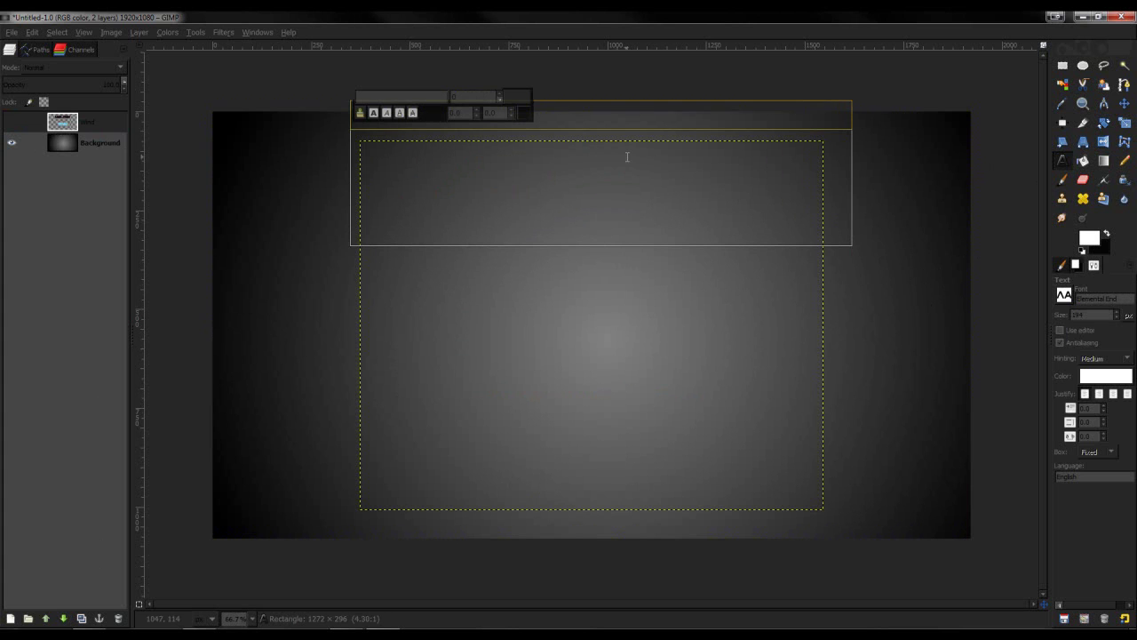
text(MO)
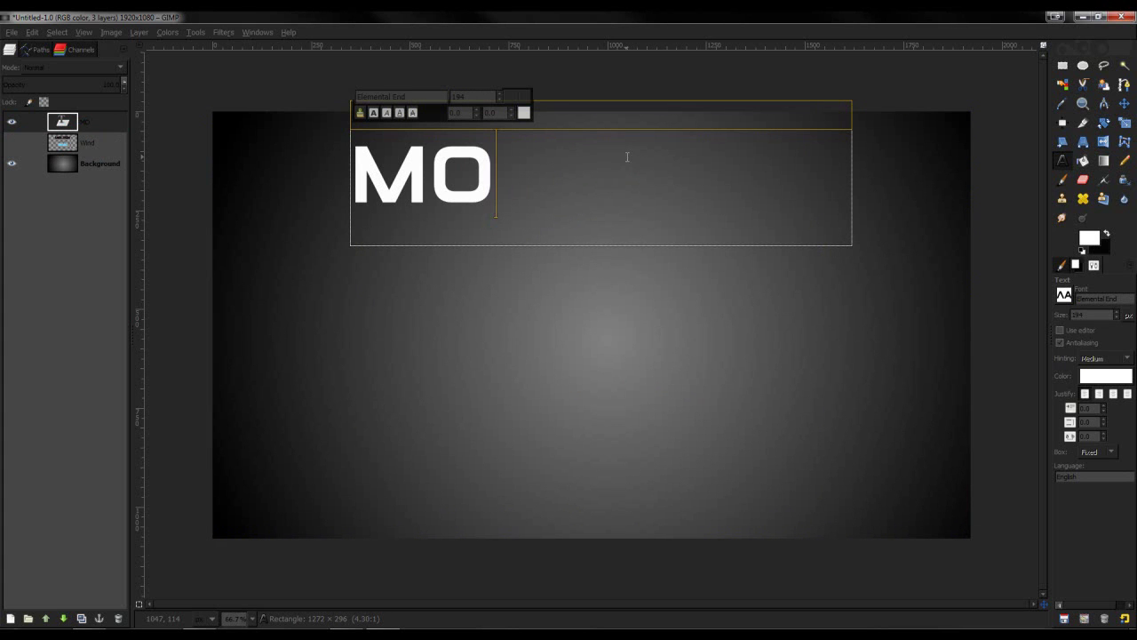
text(LTEN)
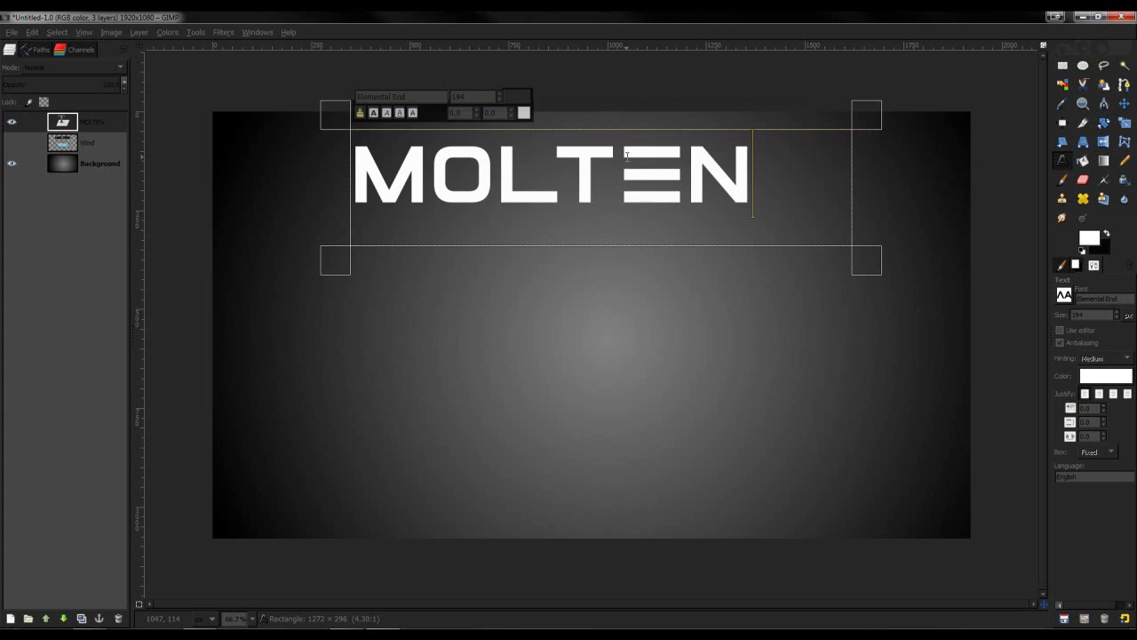
click(679, 174)
key(BackSpace)
text(E)
click(776, 176)
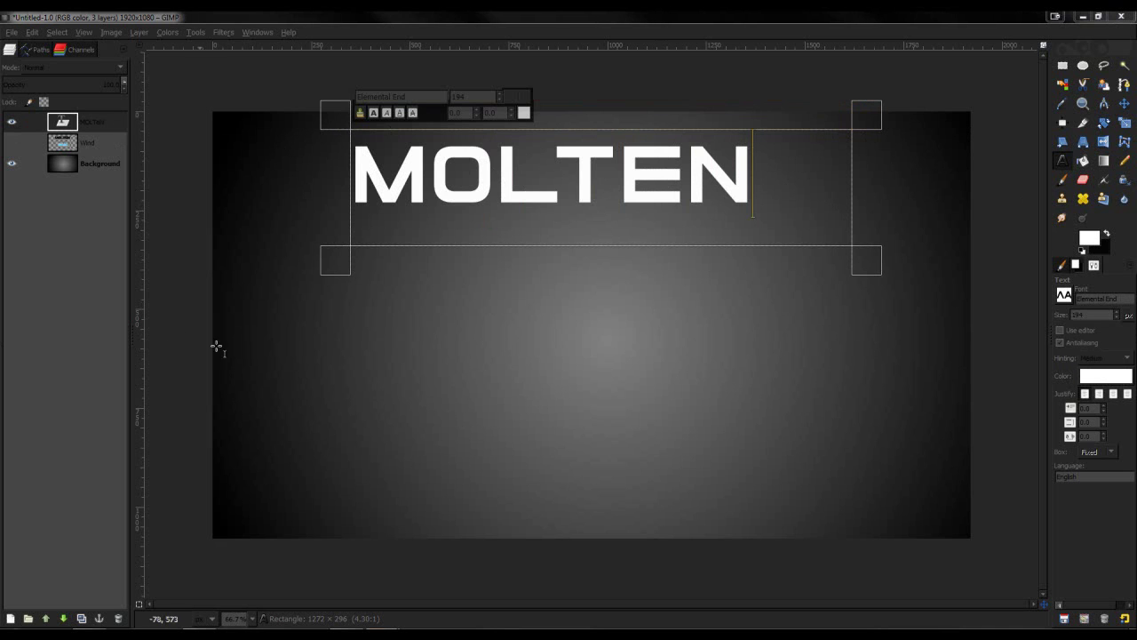
Step: Make MOLTEN black, load its letters as a selection, and add a new empty layer
key(Return)
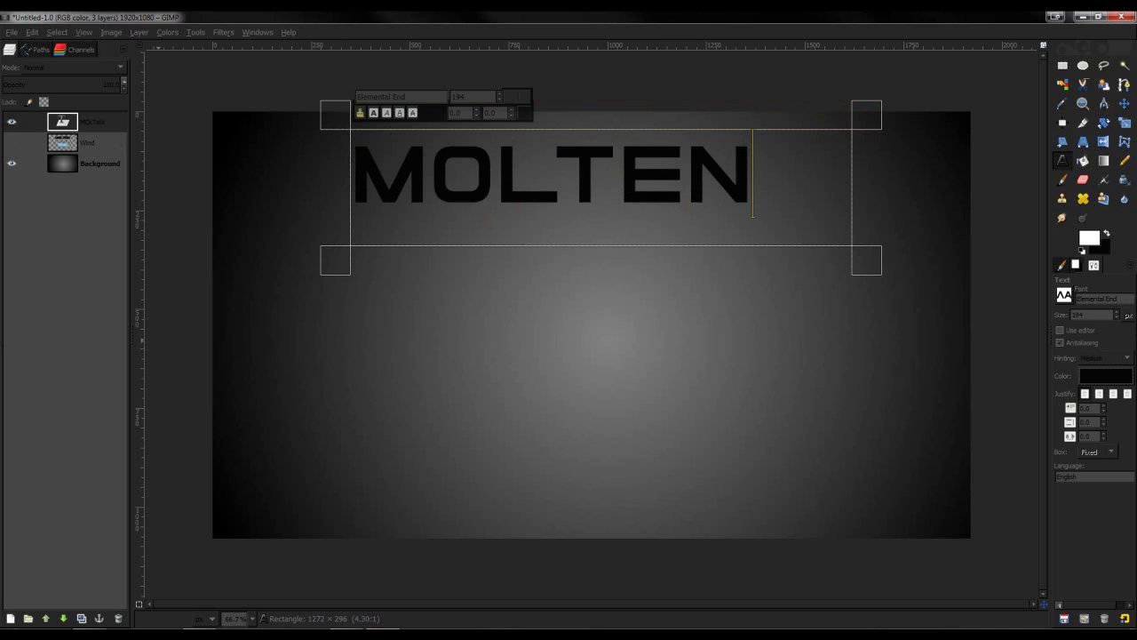
right_click(84, 127)
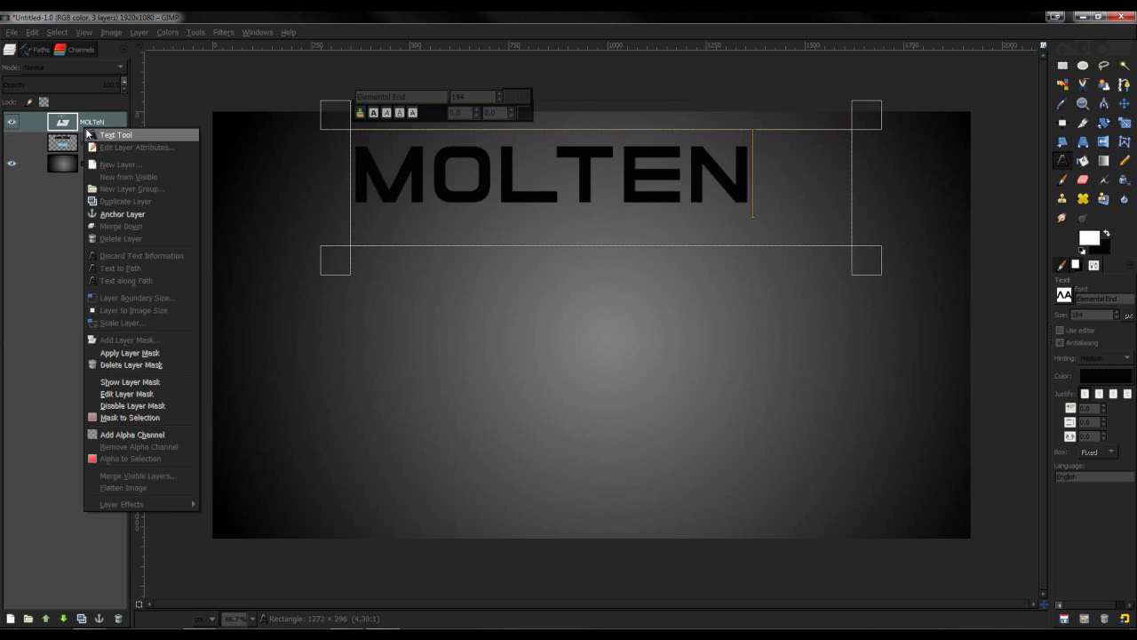
click(123, 459)
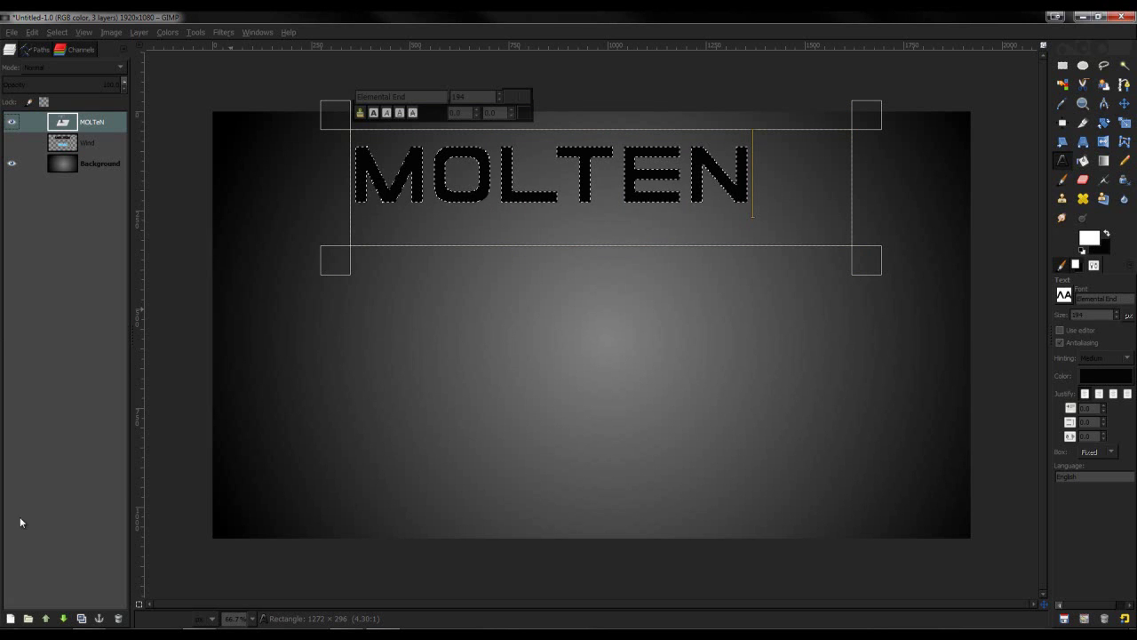
click(10, 617)
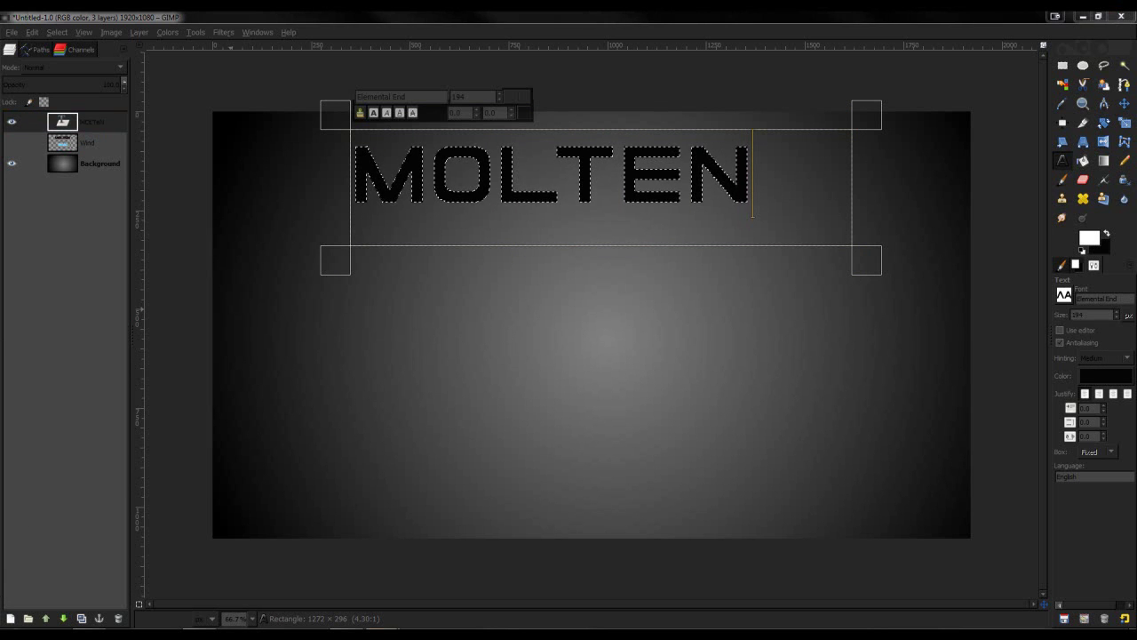
key(Return)
Step: Grow the letter selection outward by 10 px
click(63, 38)
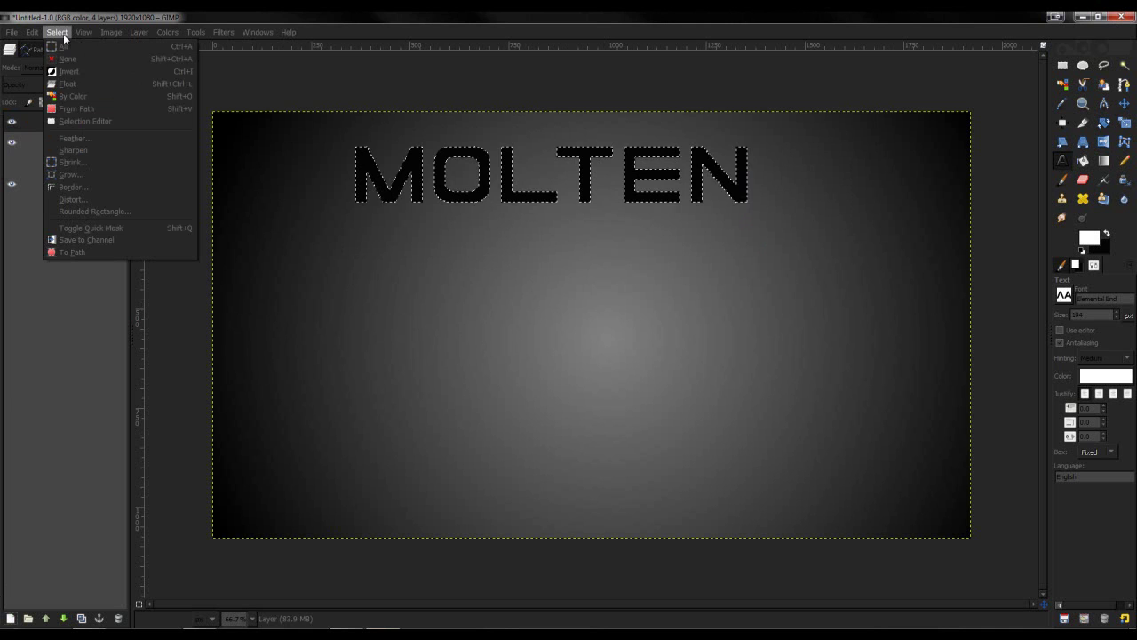
click(71, 174)
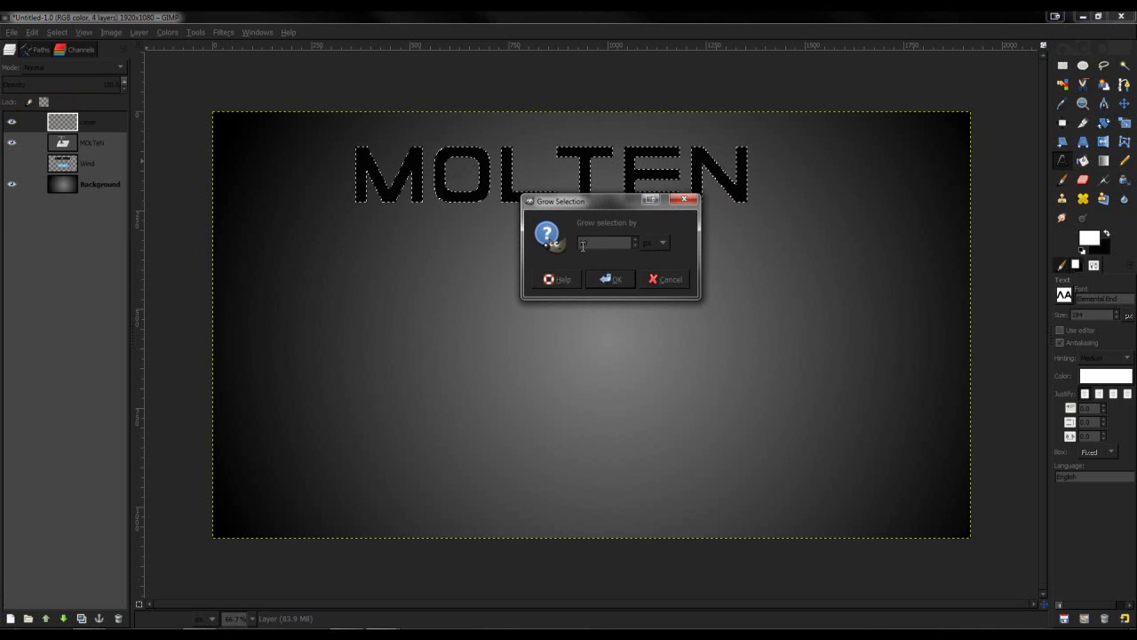
click(610, 281)
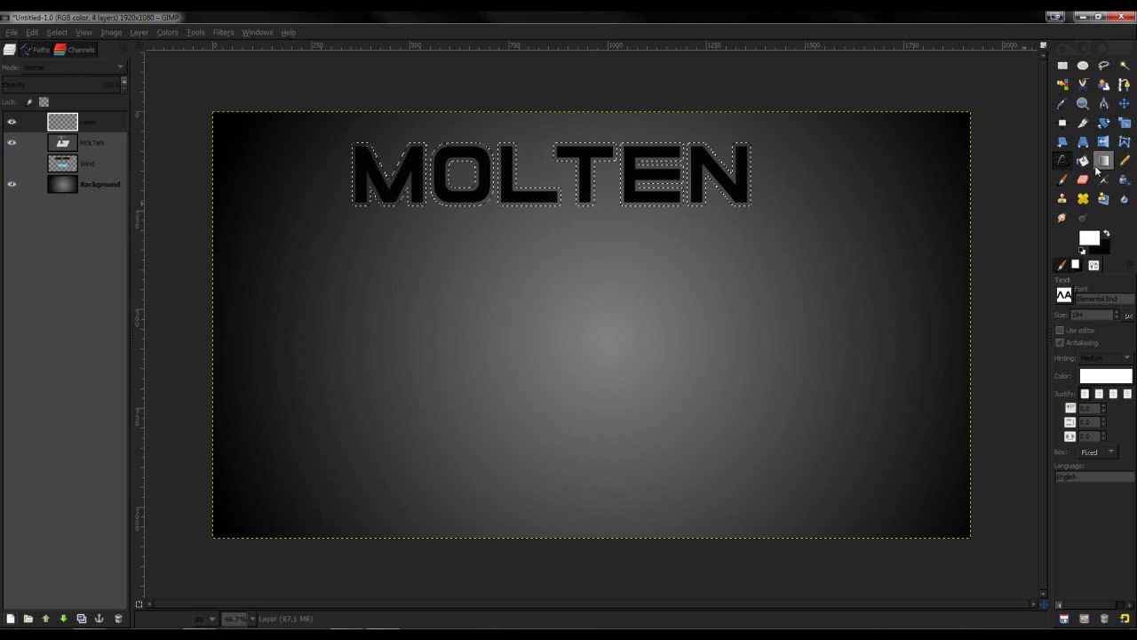
Step: Bucket-fill the whole letter selection black on the new layer, keeping the selection
click(1083, 161)
click(1107, 235)
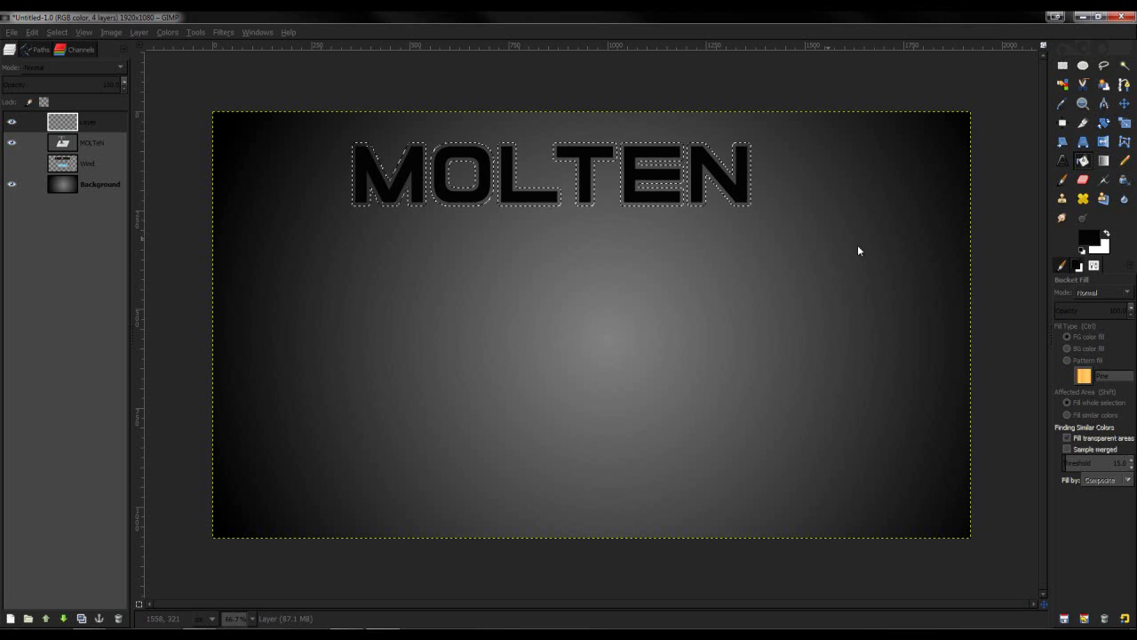
click(1069, 402)
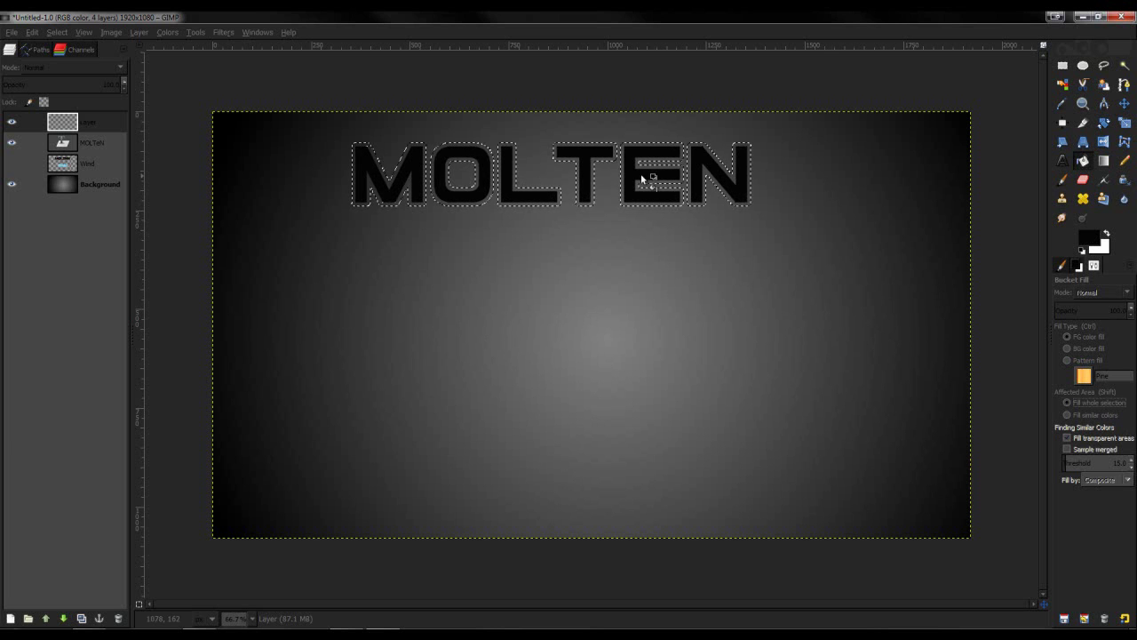
click(625, 175)
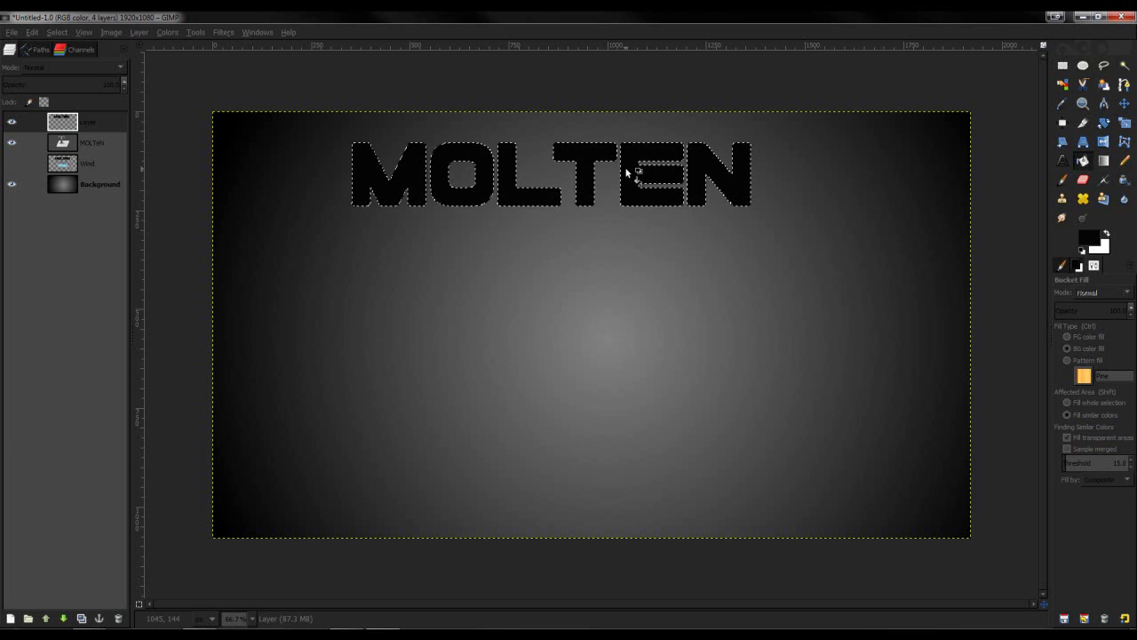
key(shift+ctrl+a)
key(ctrl+z)
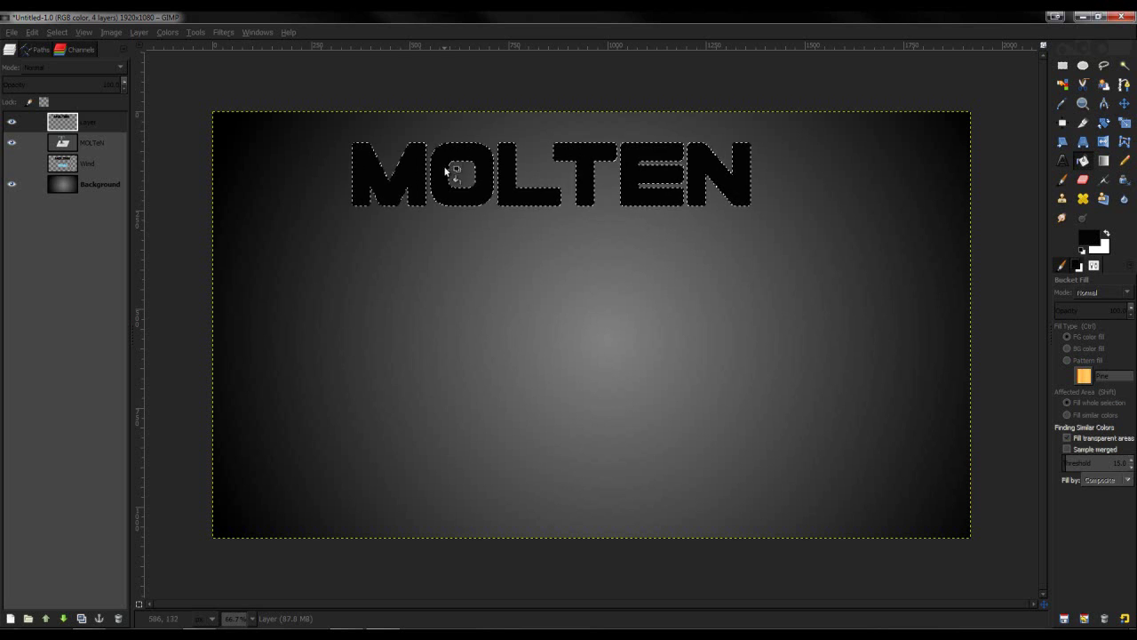
Step: Add Layer #1 and fill the letter selection dark red
shift+click(11, 617)
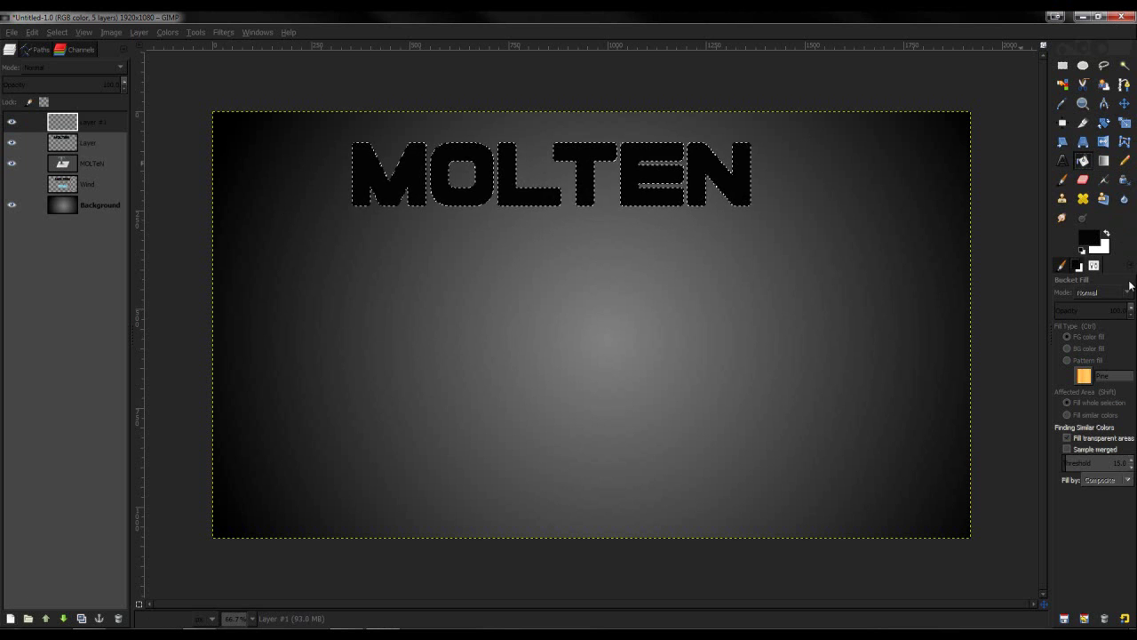
click(1087, 238)
drag(908, 342, 931, 329)
click(930, 454)
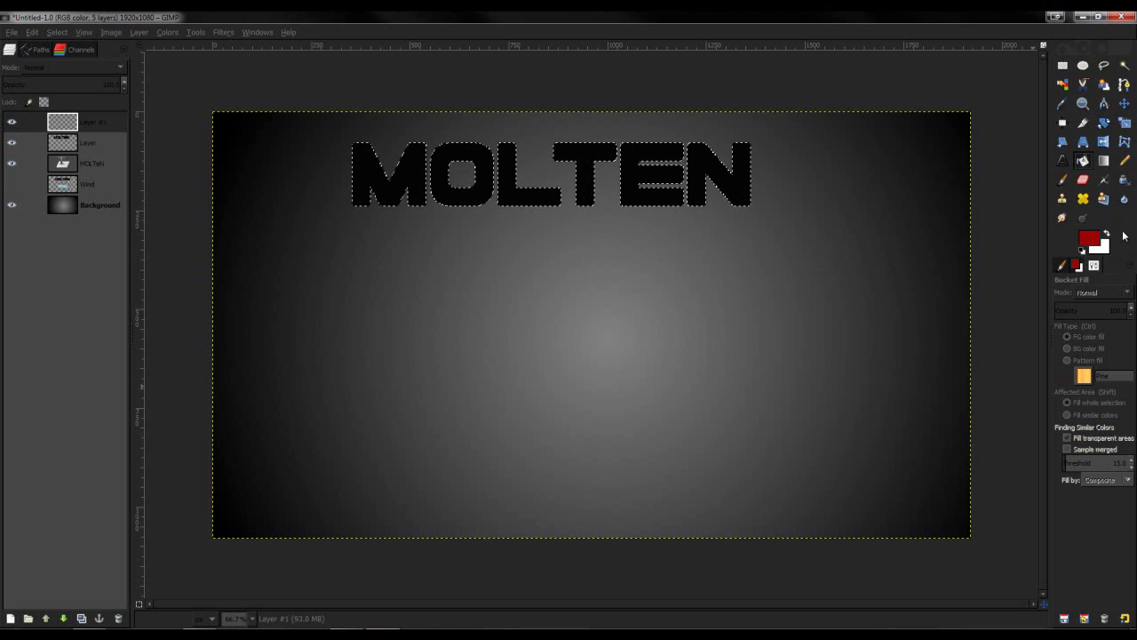
click(665, 198)
key(ctrl+shift+a)
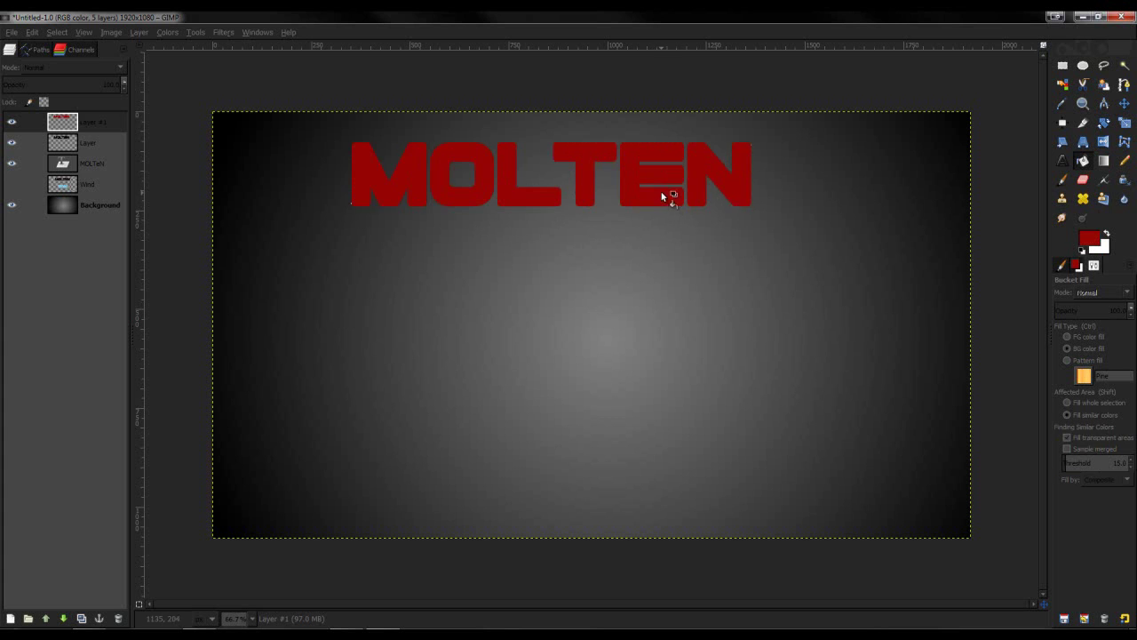
Step: Delete the MOLTEN text layer and raise the black letters above the red copy
click(89, 163)
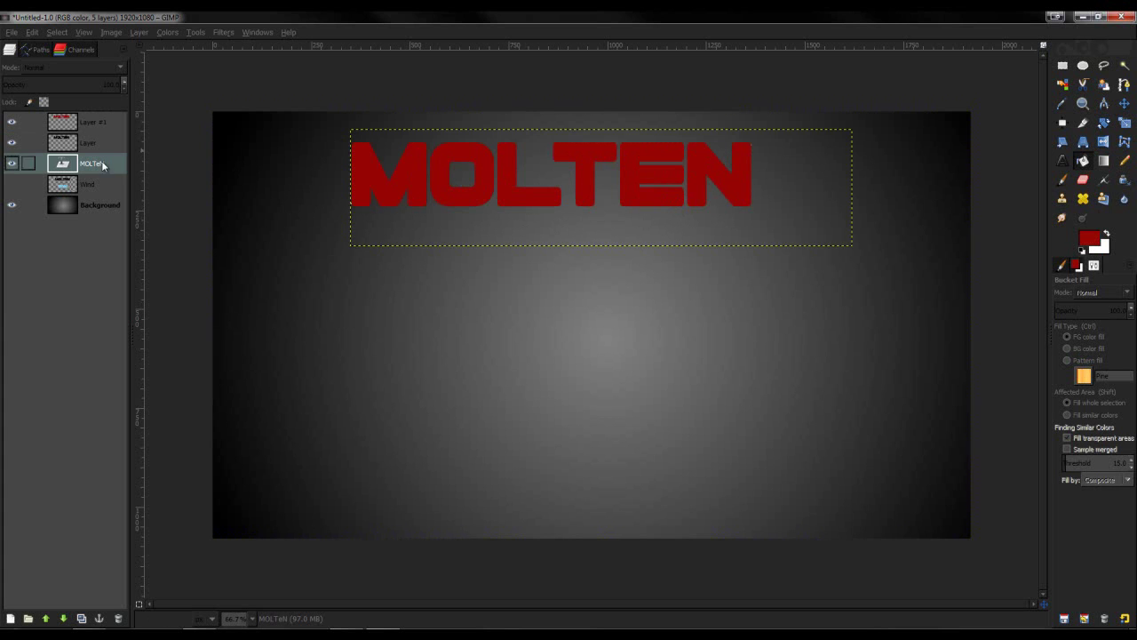
click(120, 618)
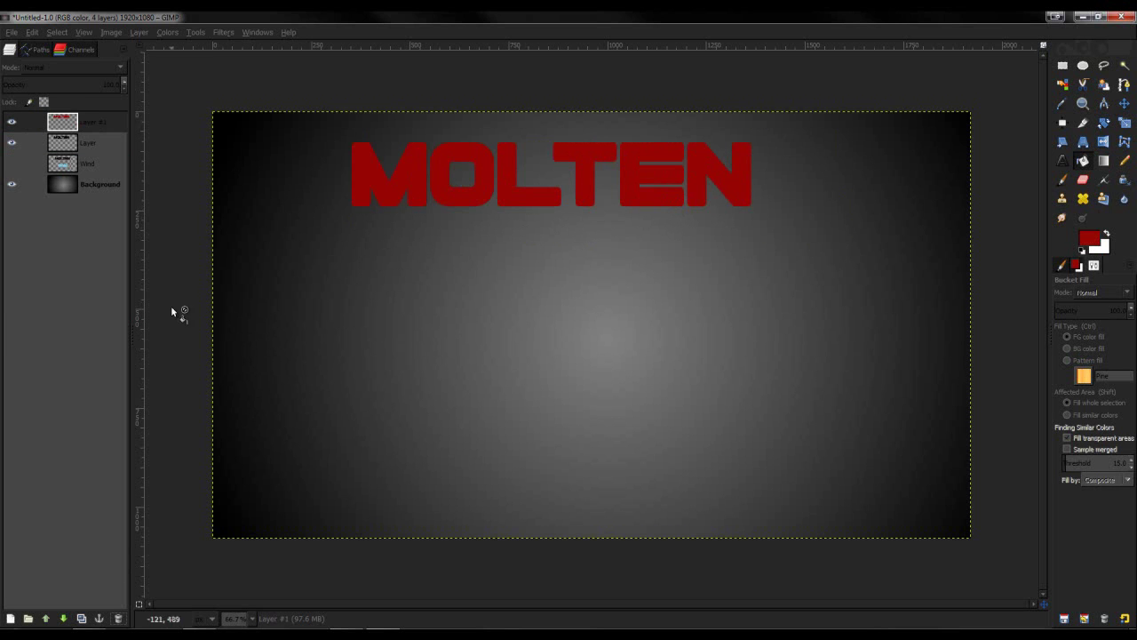
click(71, 124)
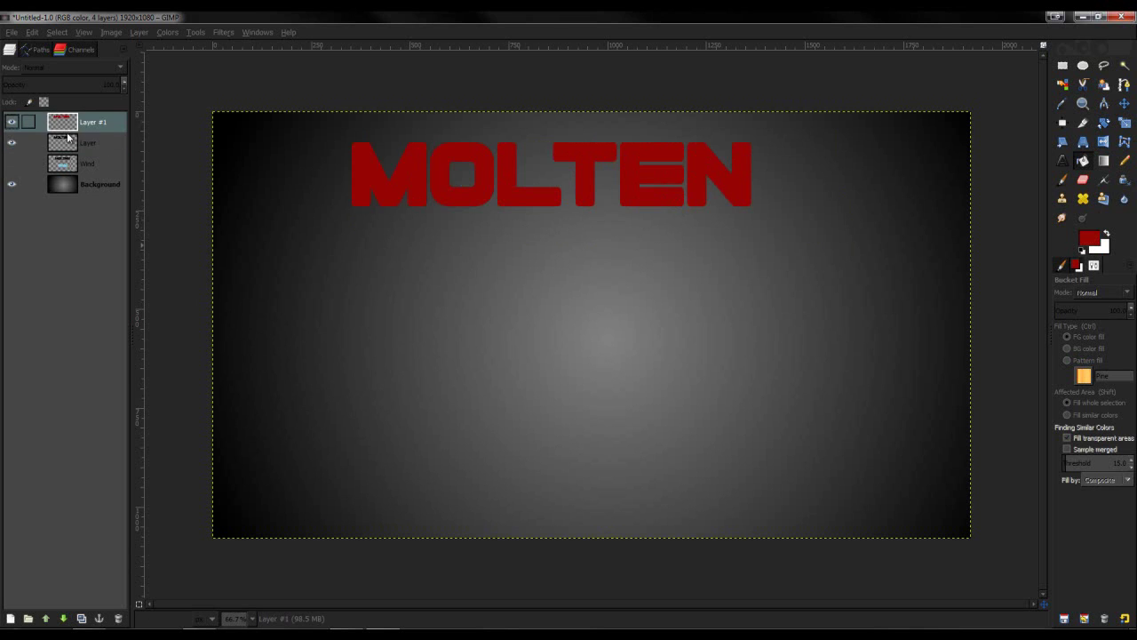
click(12, 123)
click(12, 122)
click(67, 142)
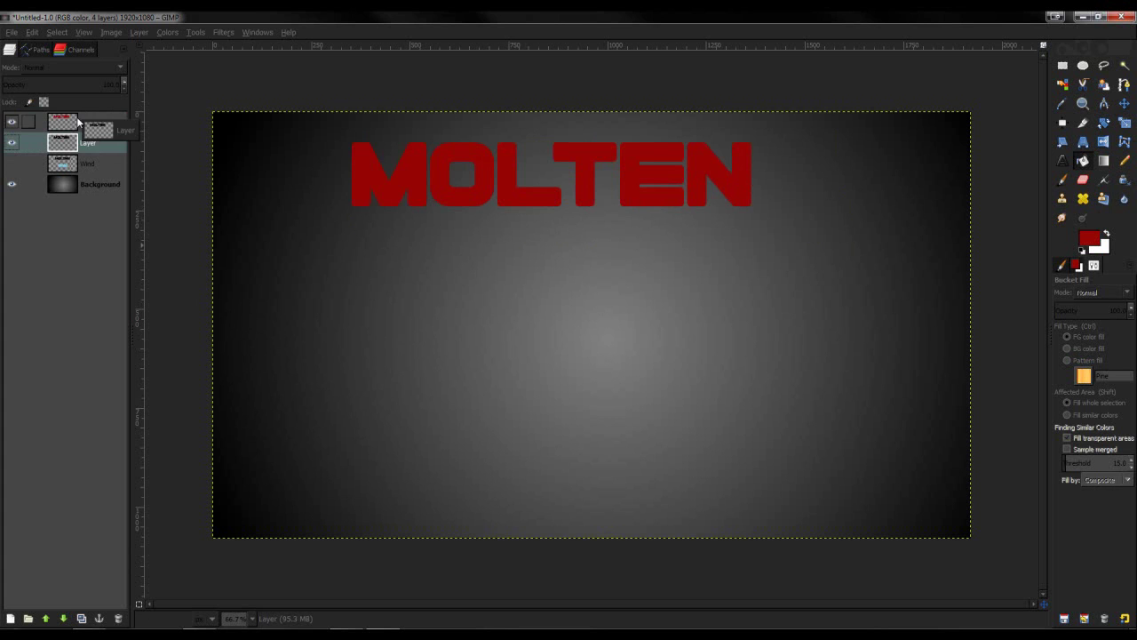
click(48, 617)
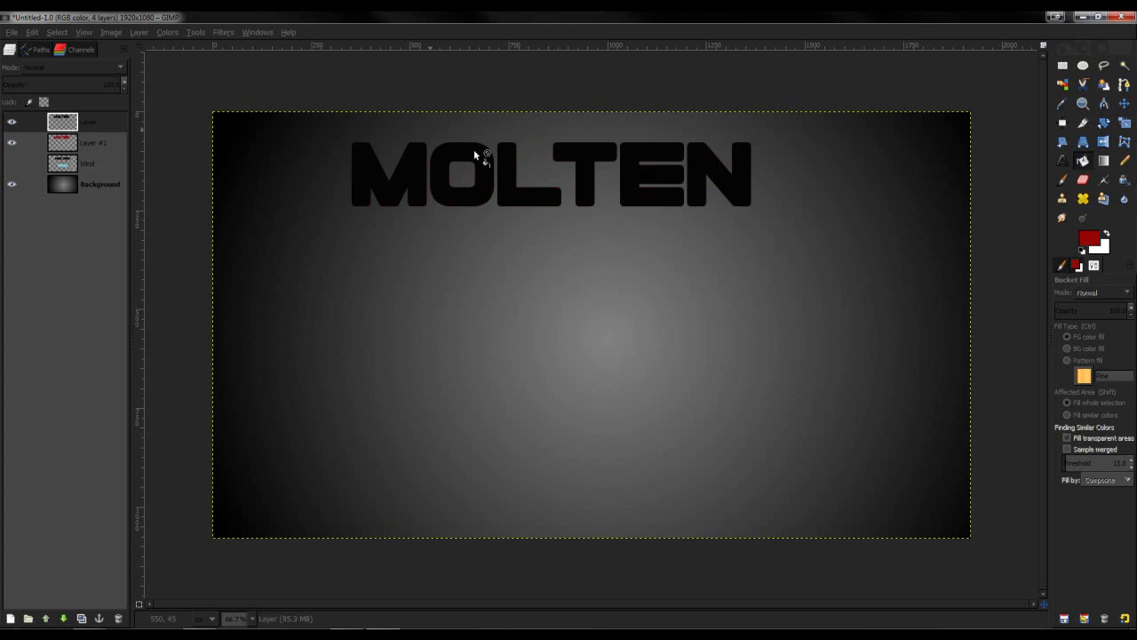
Step: On the black-letters layer, outline a jagged crack path from the M's lower left to its top tip
scroll(382, 153, up, 4)
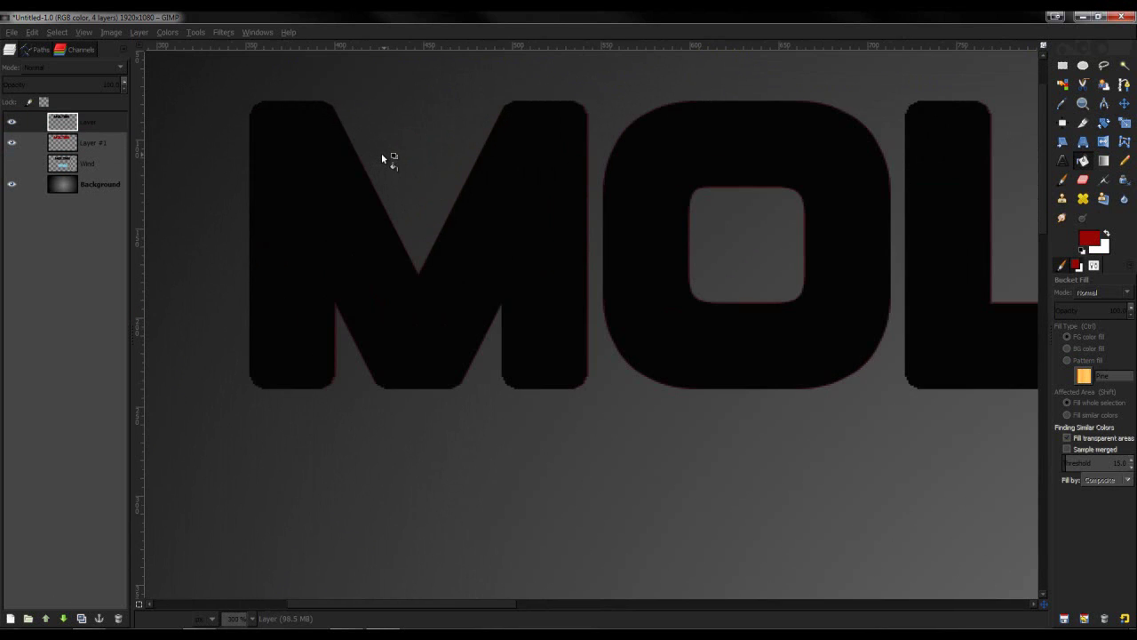
scroll(206, 233, up, 1)
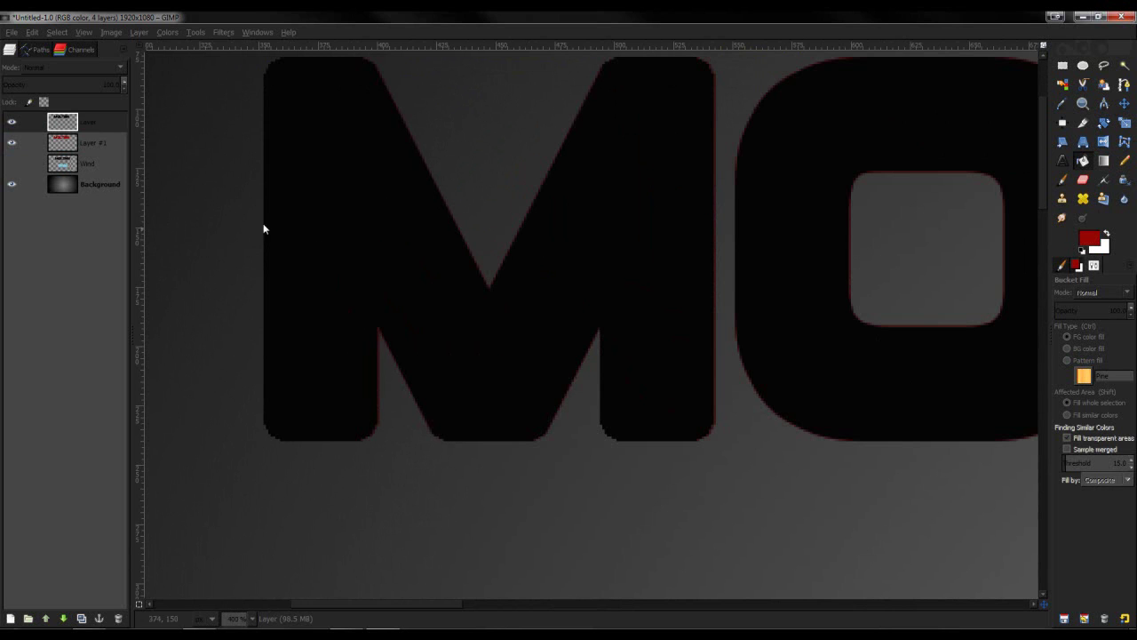
click(81, 121)
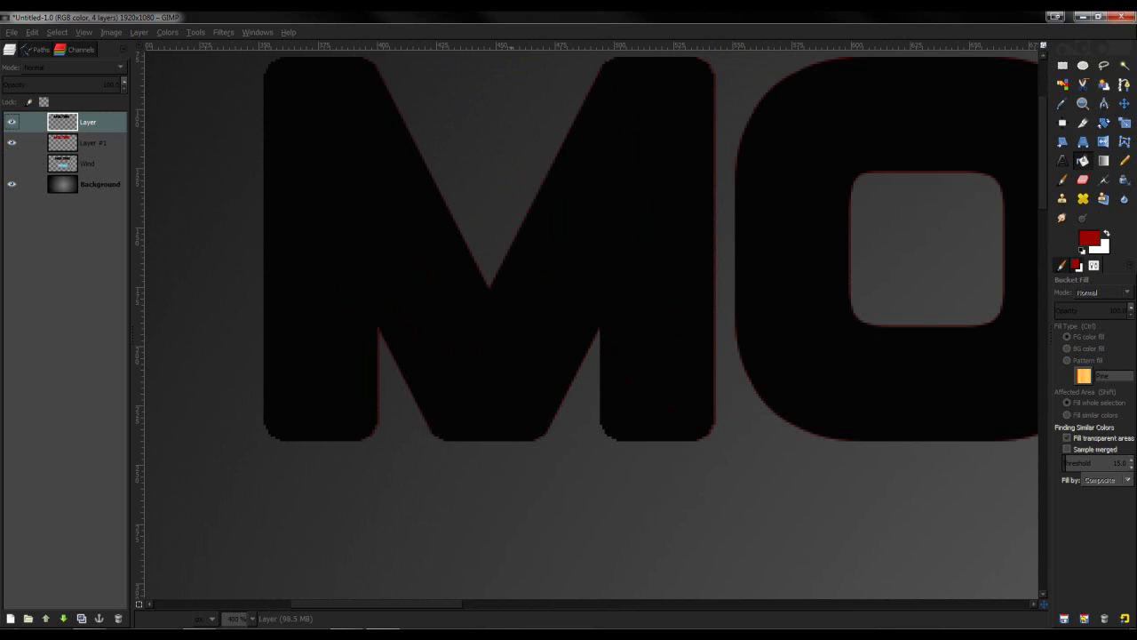
click(1125, 86)
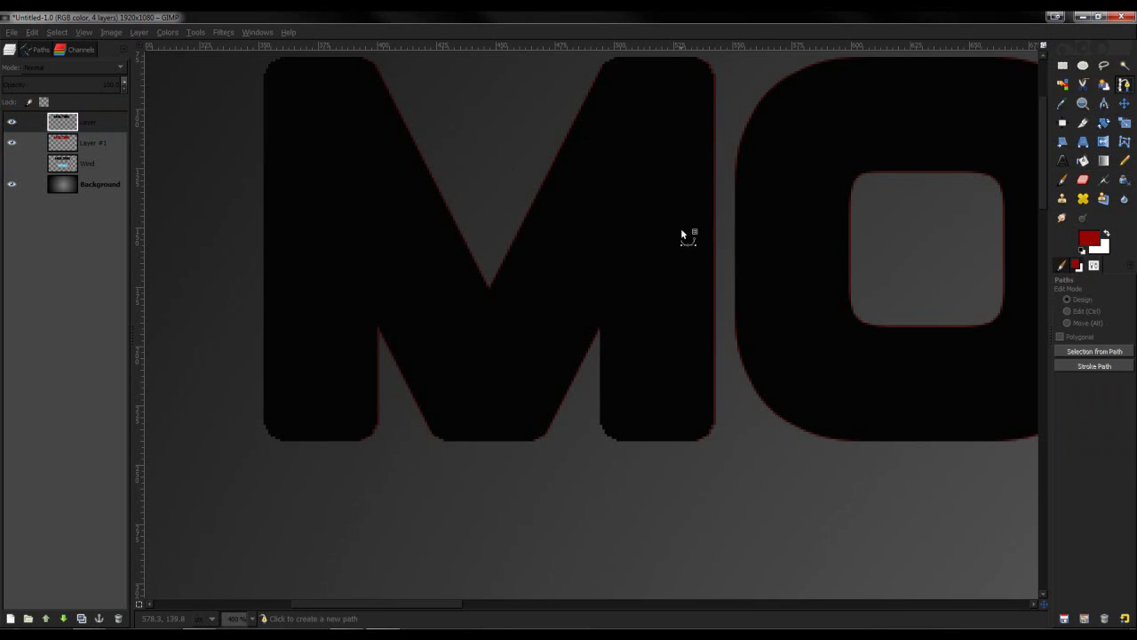
scroll(266, 364, up, 2)
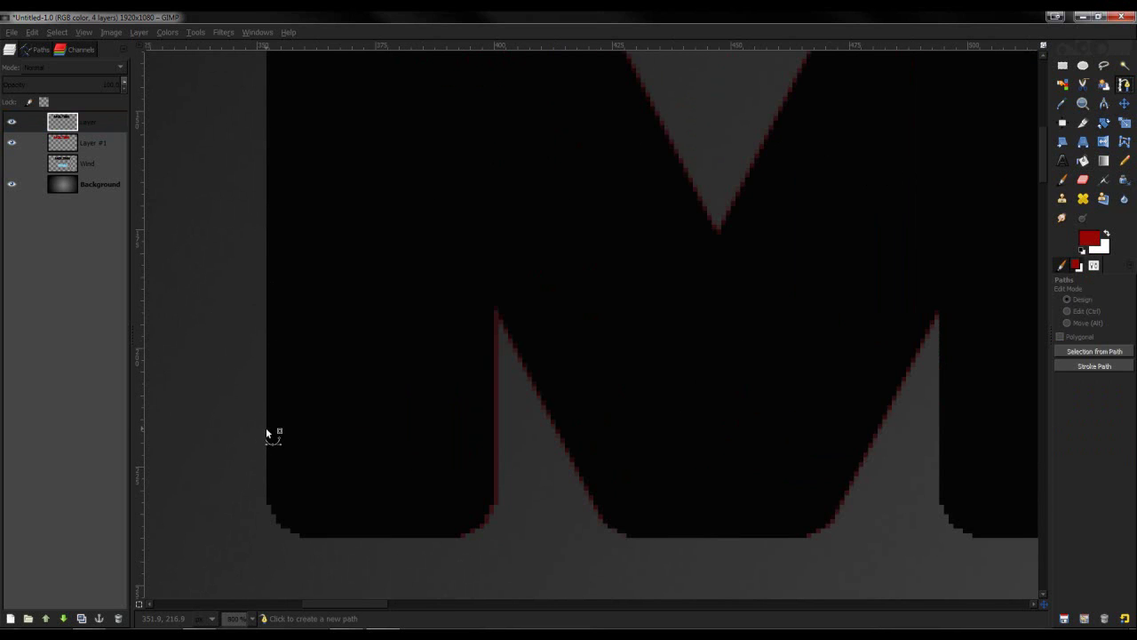
drag(266, 429, 321, 406)
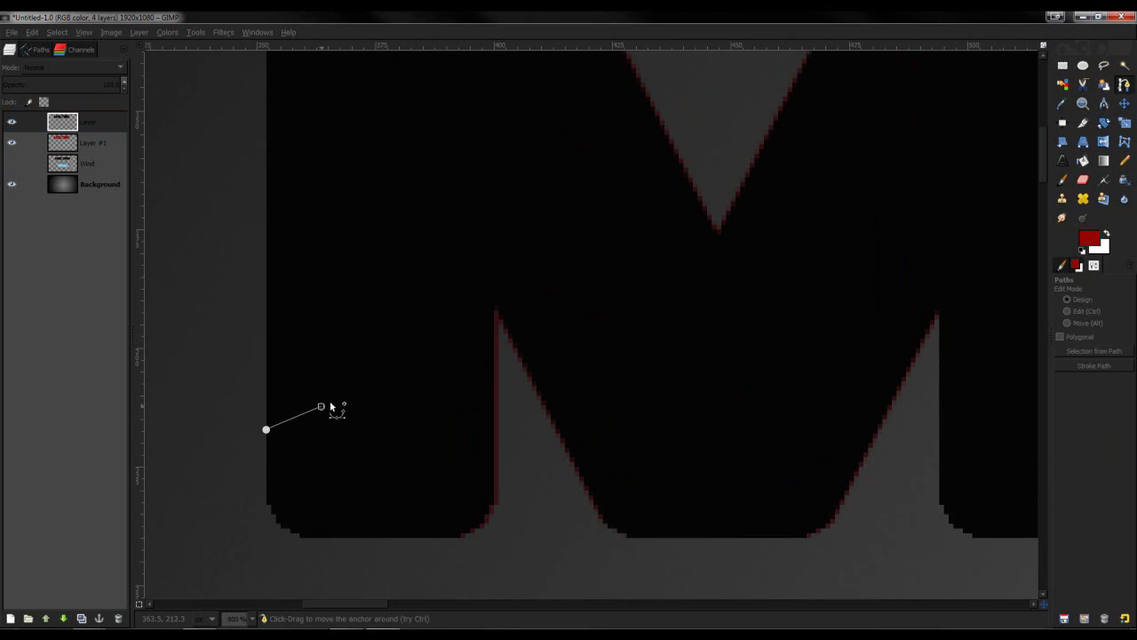
click(365, 339)
click(444, 337)
click(468, 264)
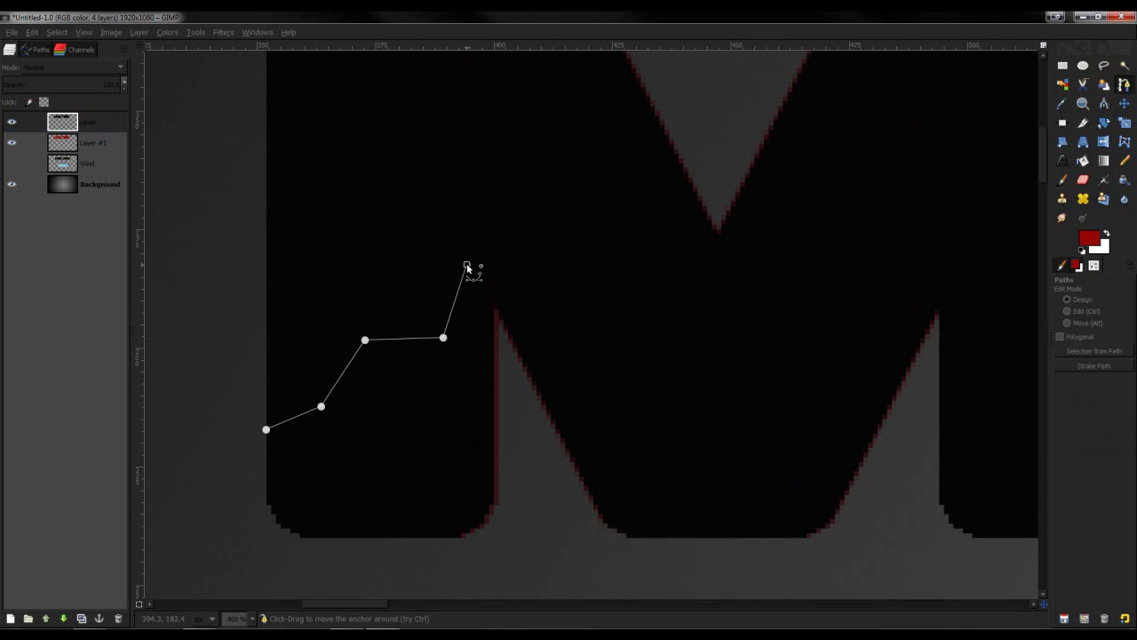
drag(423, 222, 317, 306)
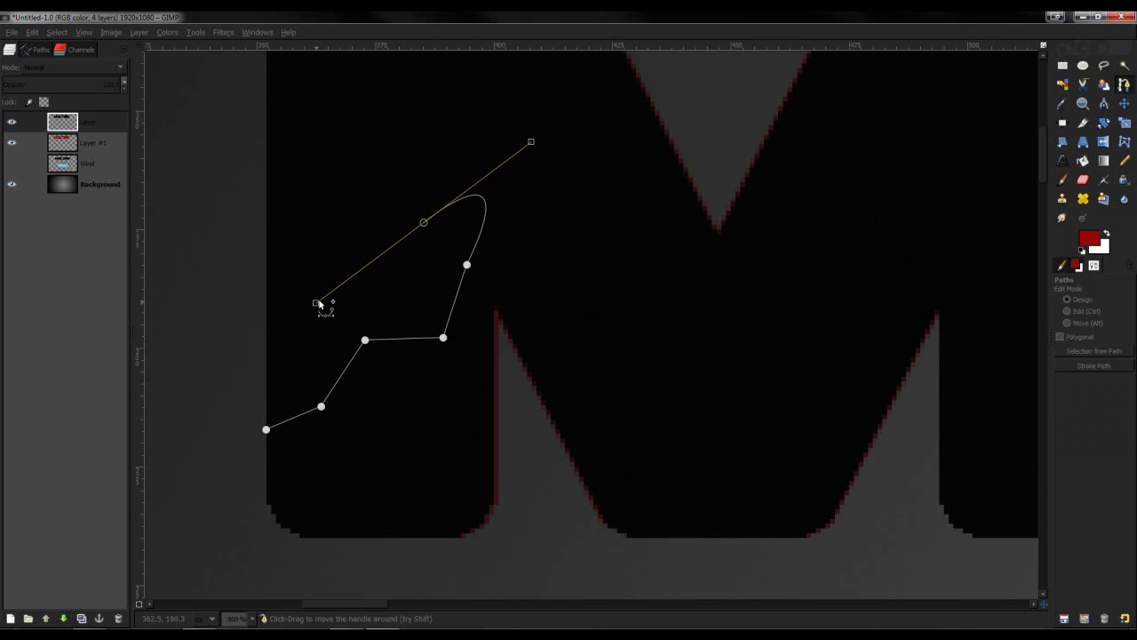
key(ctrl+z)
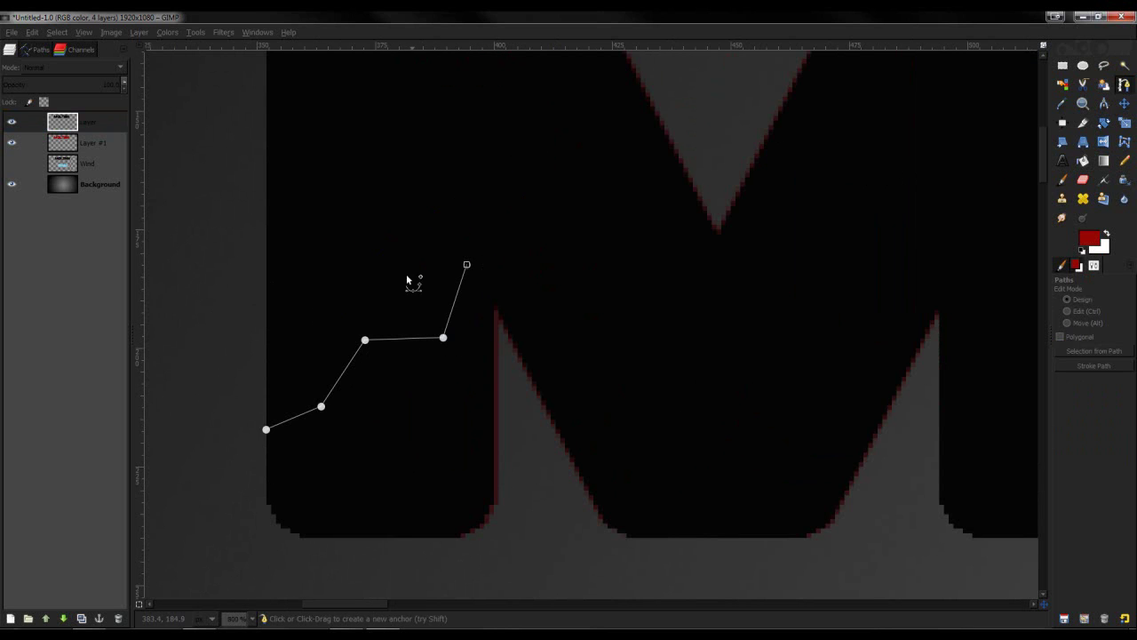
click(434, 218)
click(491, 140)
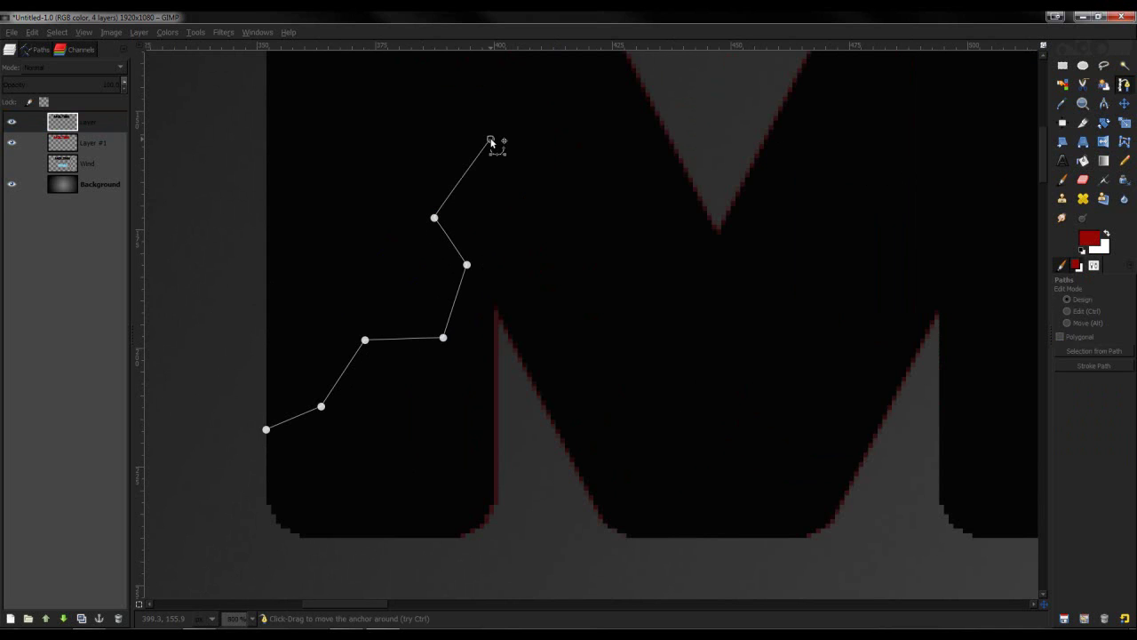
Step: Trace the crack's return side with a side branch, then fill it red as a selection
click(423, 218)
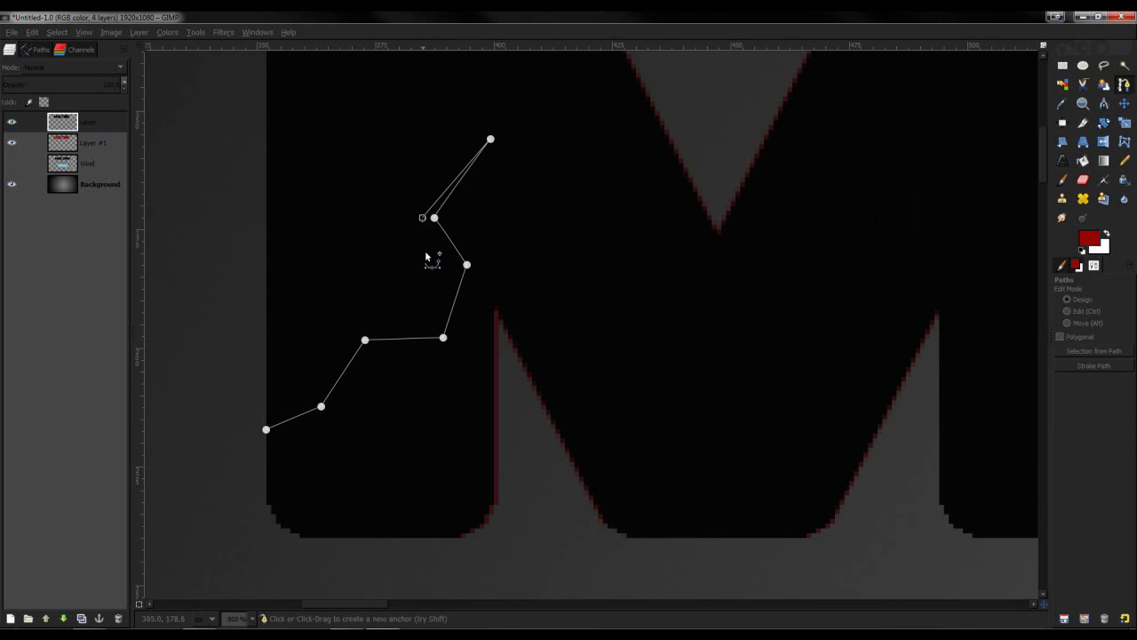
click(454, 265)
click(438, 333)
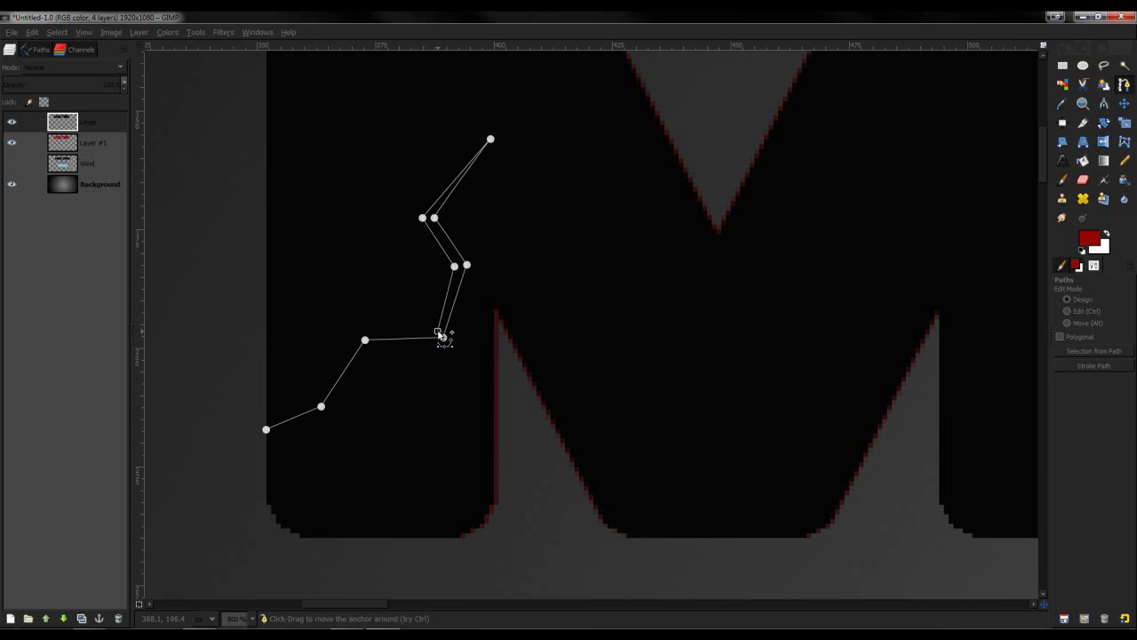
key(ctrl)
click(358, 268)
click(369, 183)
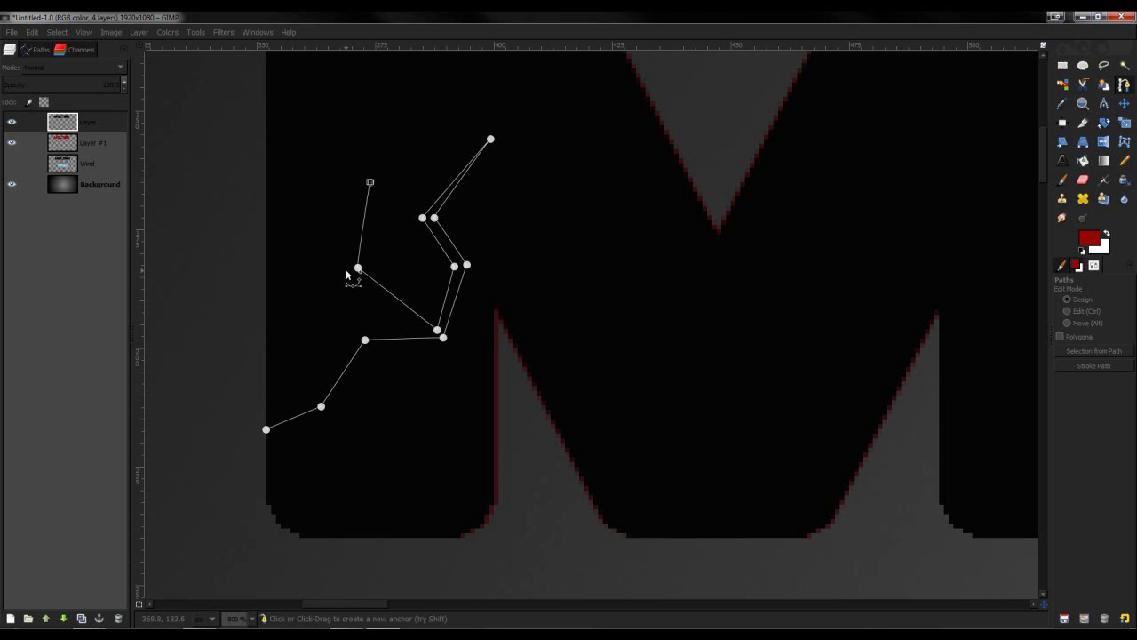
click(346, 269)
click(354, 329)
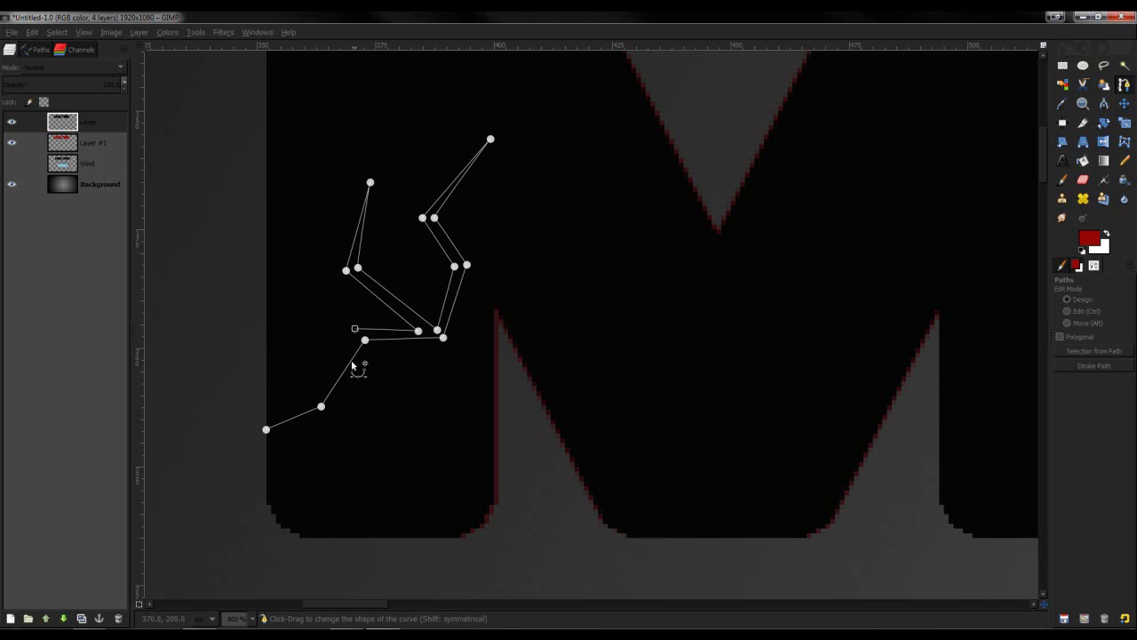
click(313, 400)
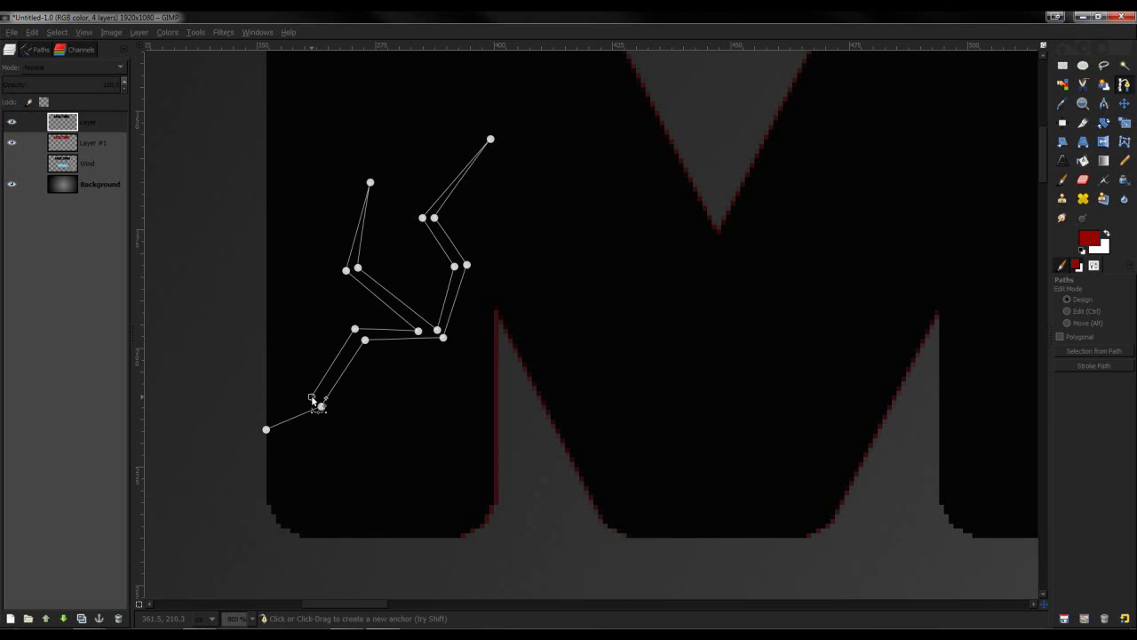
click(266, 408)
key(Return)
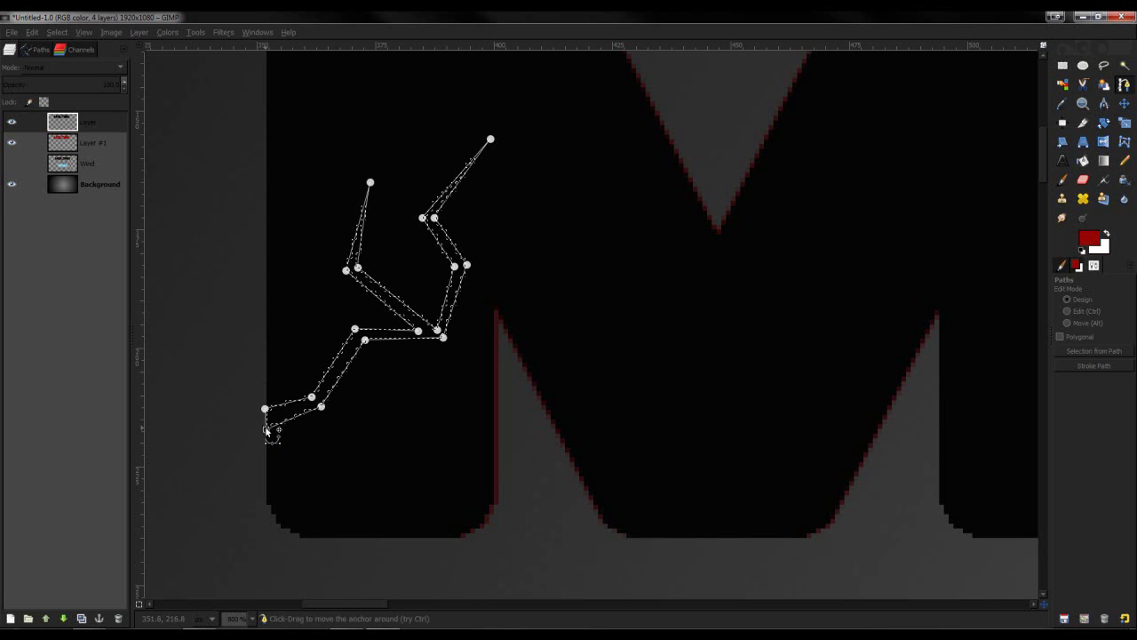
key(ctrl+comma)
key(ctrl+shift+a)
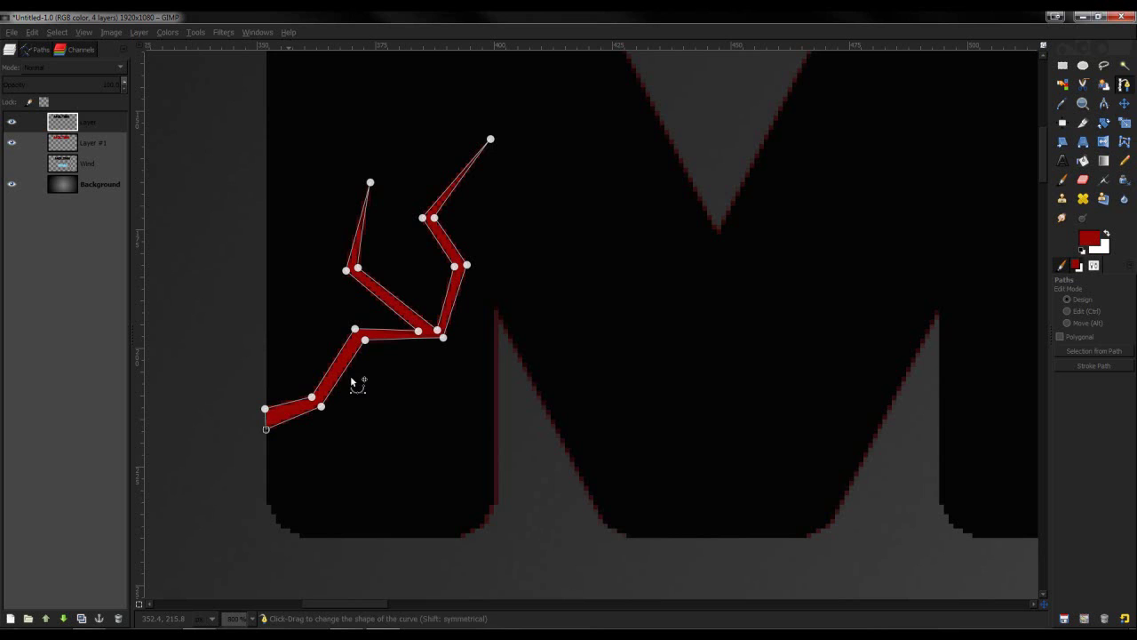
Step: Start a second crack path near the M's top left, extending down and right
scroll(436, 266, up, 5)
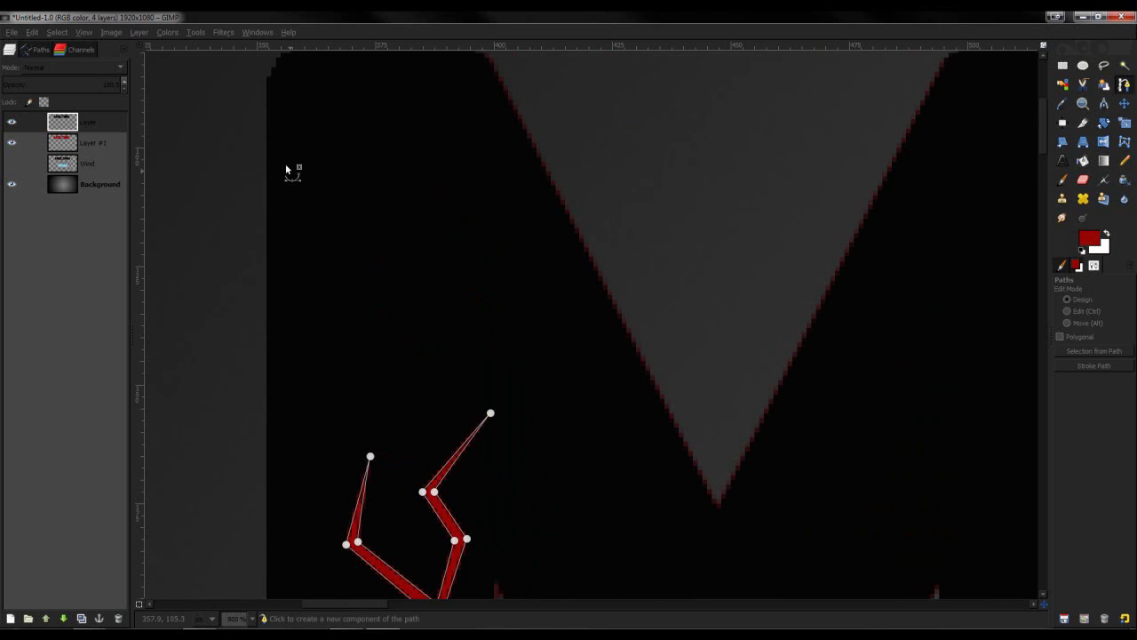
click(267, 140)
click(363, 178)
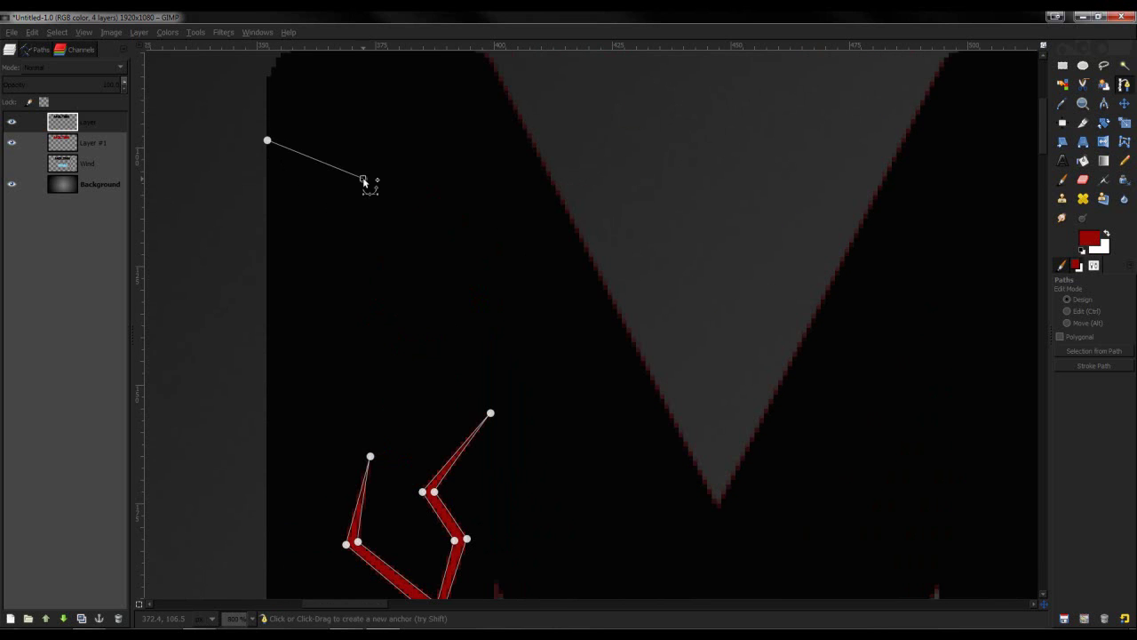
click(356, 280)
click(488, 304)
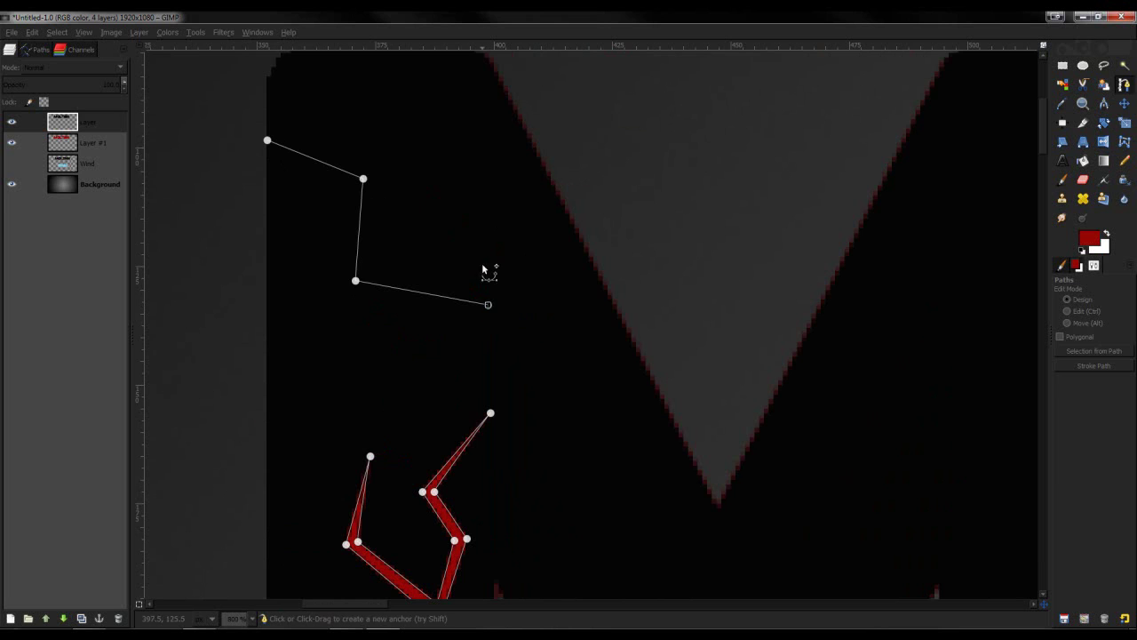
click(349, 293)
click(35, 165)
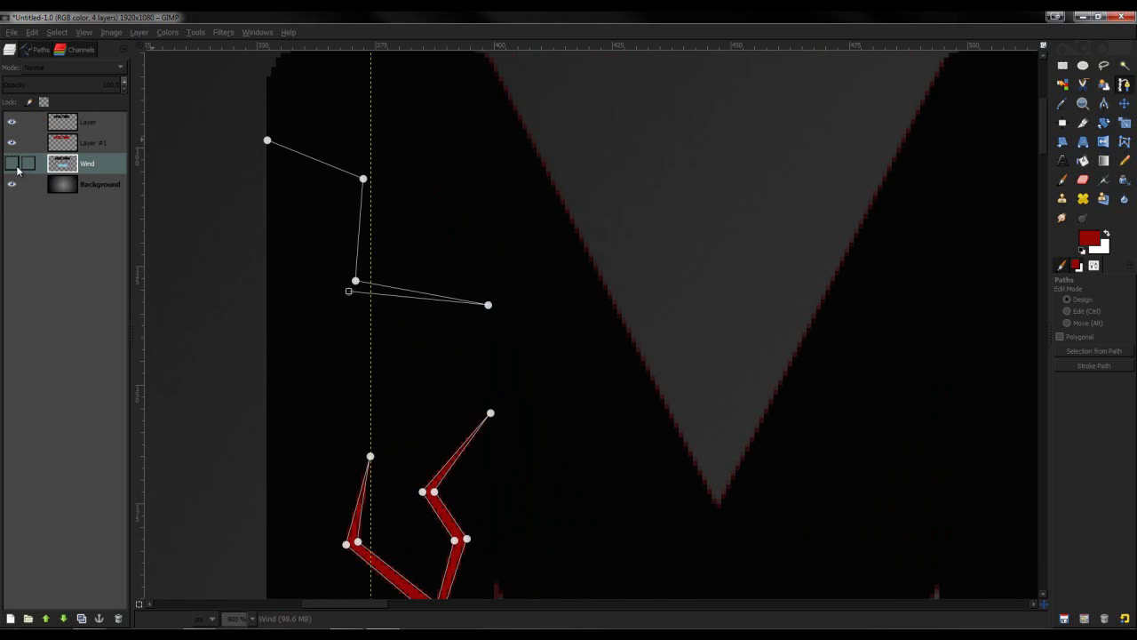
click(93, 124)
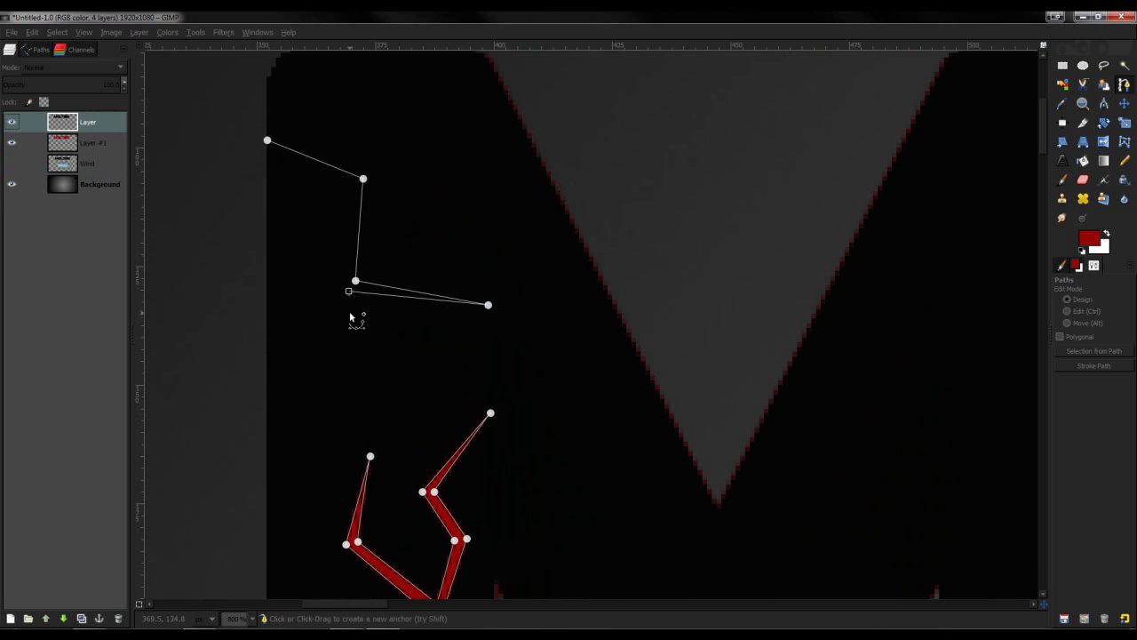
drag(349, 291, 343, 291)
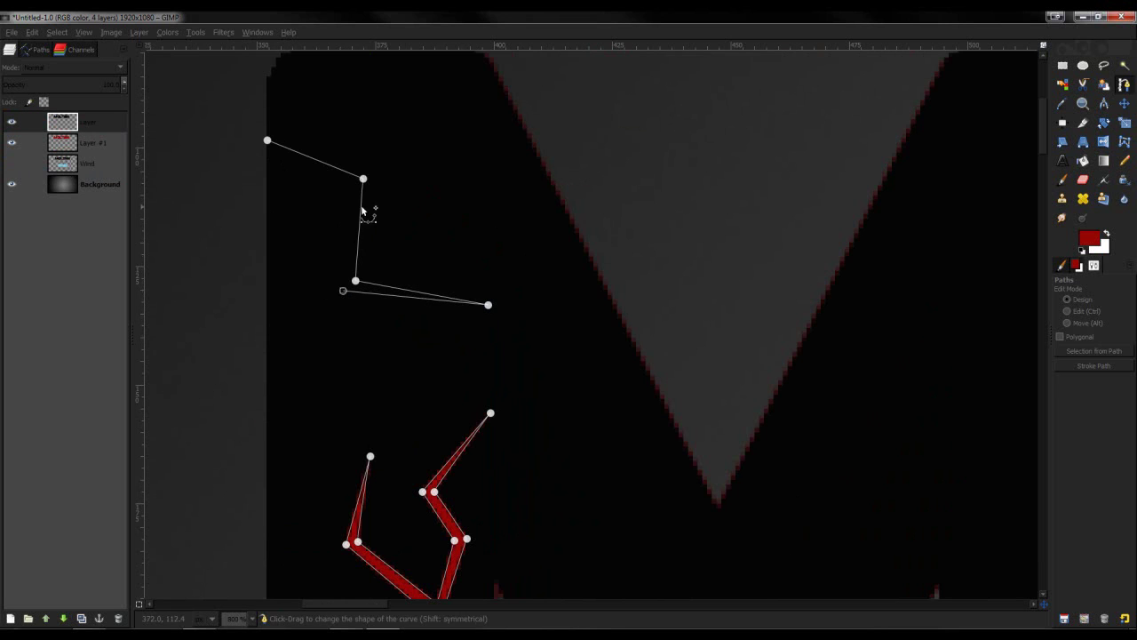
Step: Finish the second crack with a curved branch, close it, and fill it red
click(352, 187)
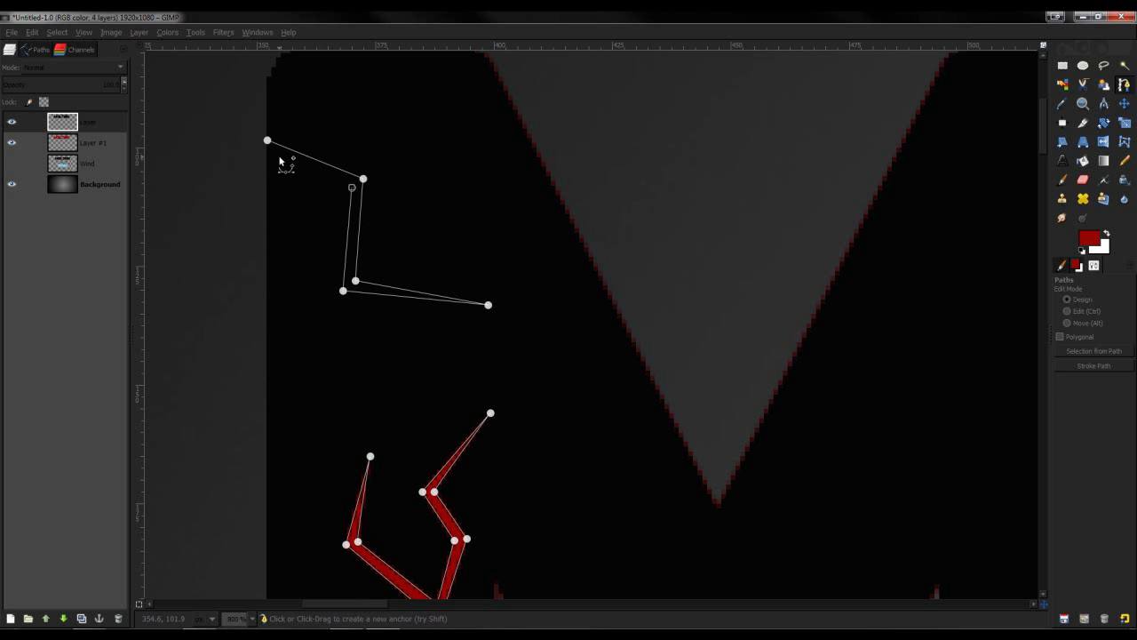
click(279, 158)
drag(324, 250, 304, 291)
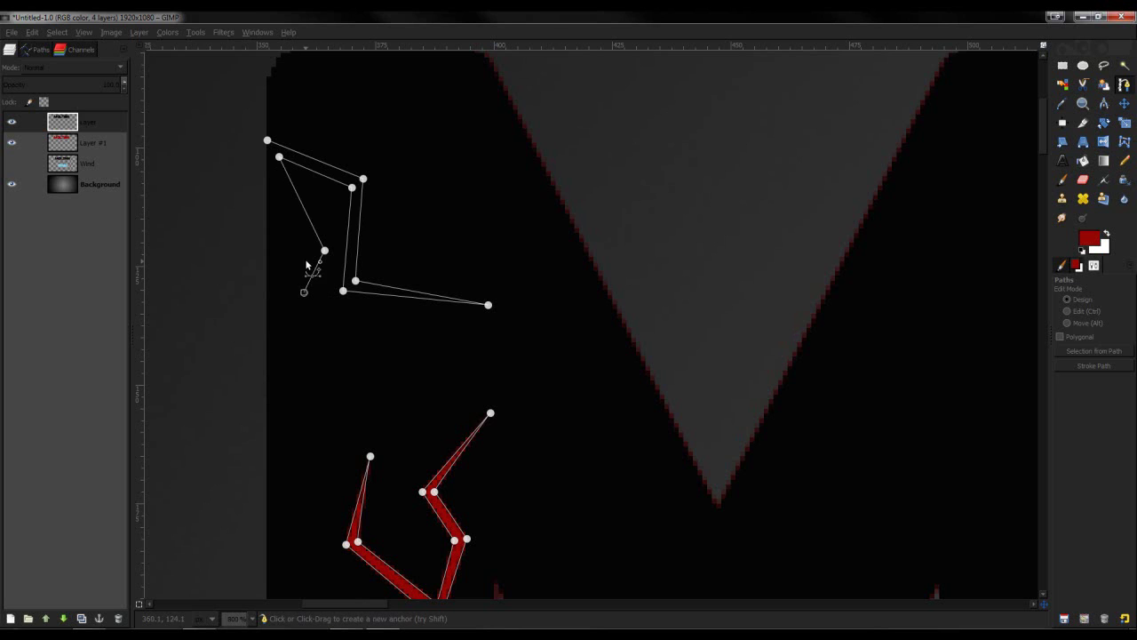
drag(316, 253, 270, 159)
click(267, 141)
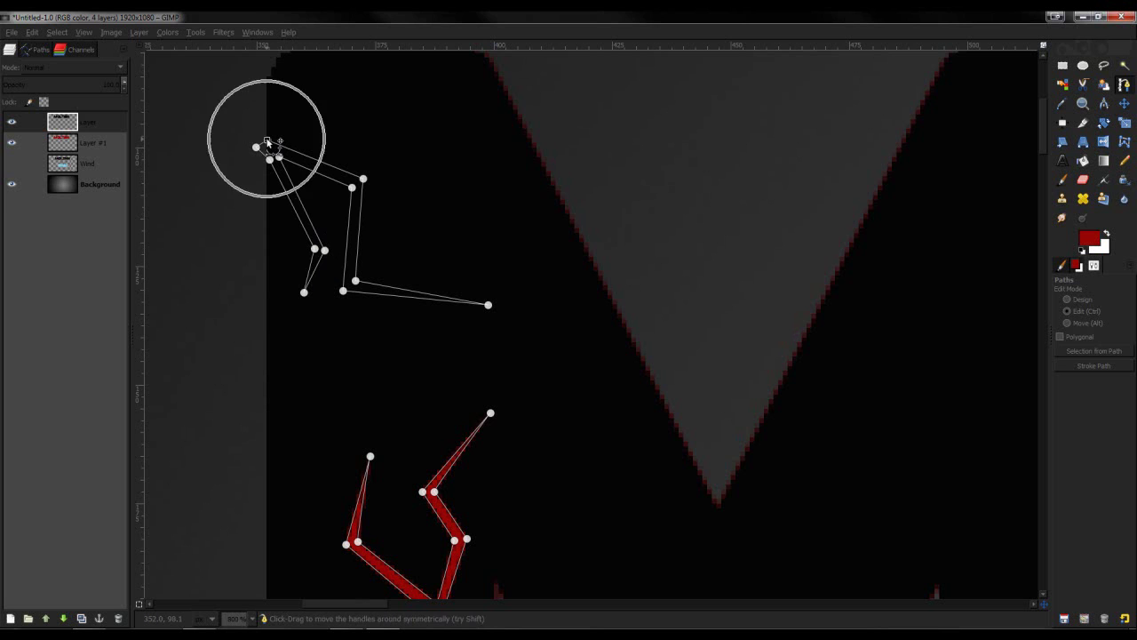
key(s)
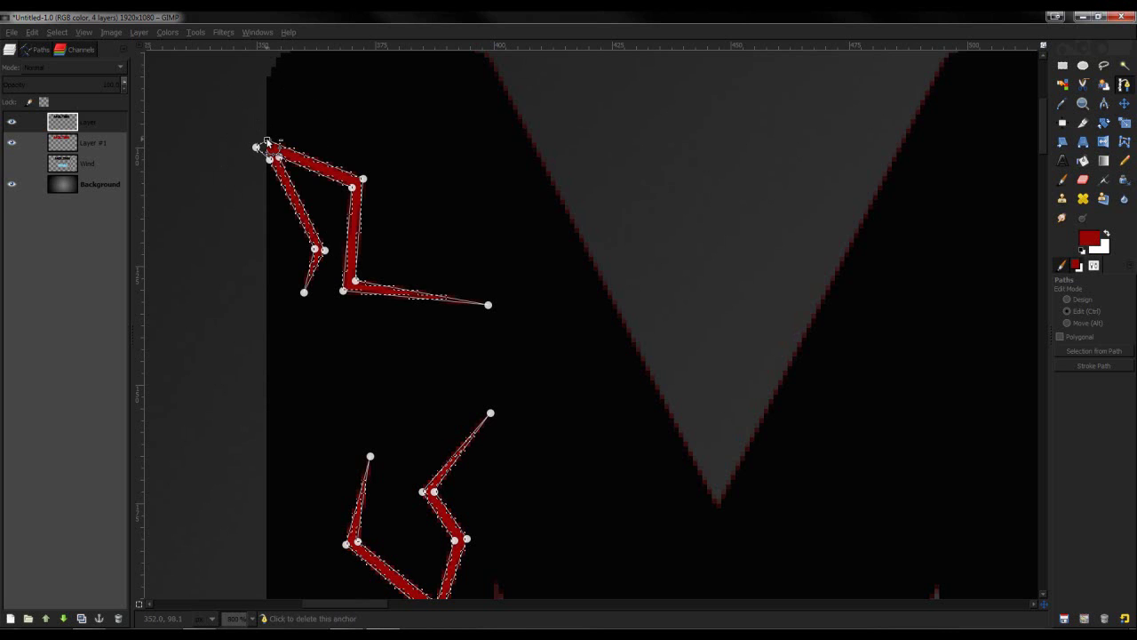
scroll(706, 293, down, 2)
scroll(693, 316, up, 1)
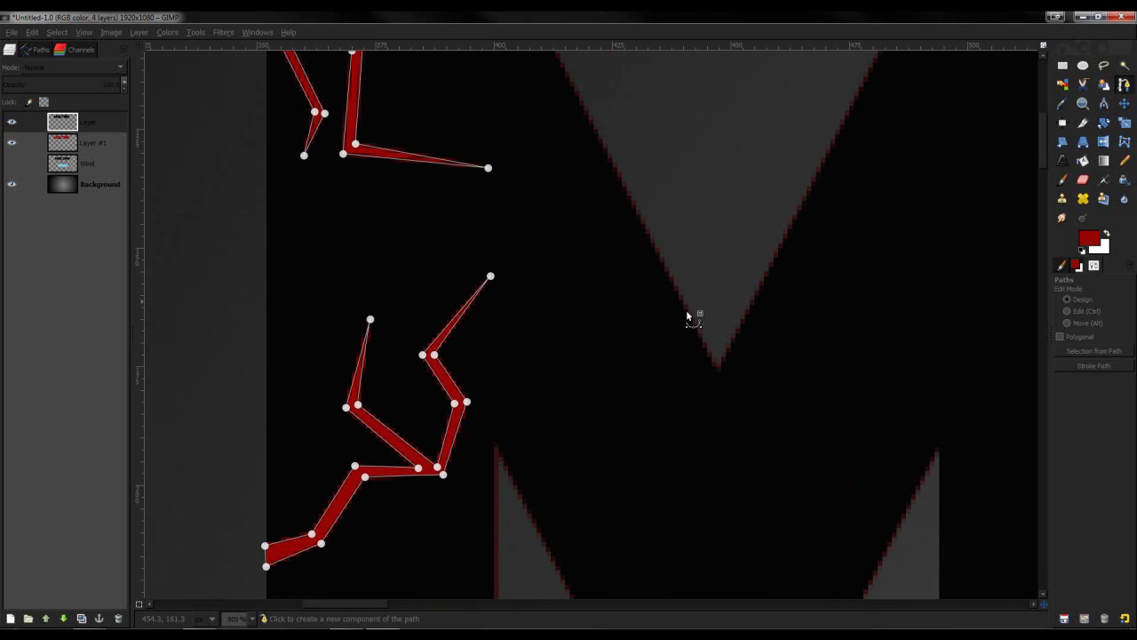
drag(371, 606, 387, 607)
scroll(394, 244, down, 1)
scroll(394, 242, up, 1)
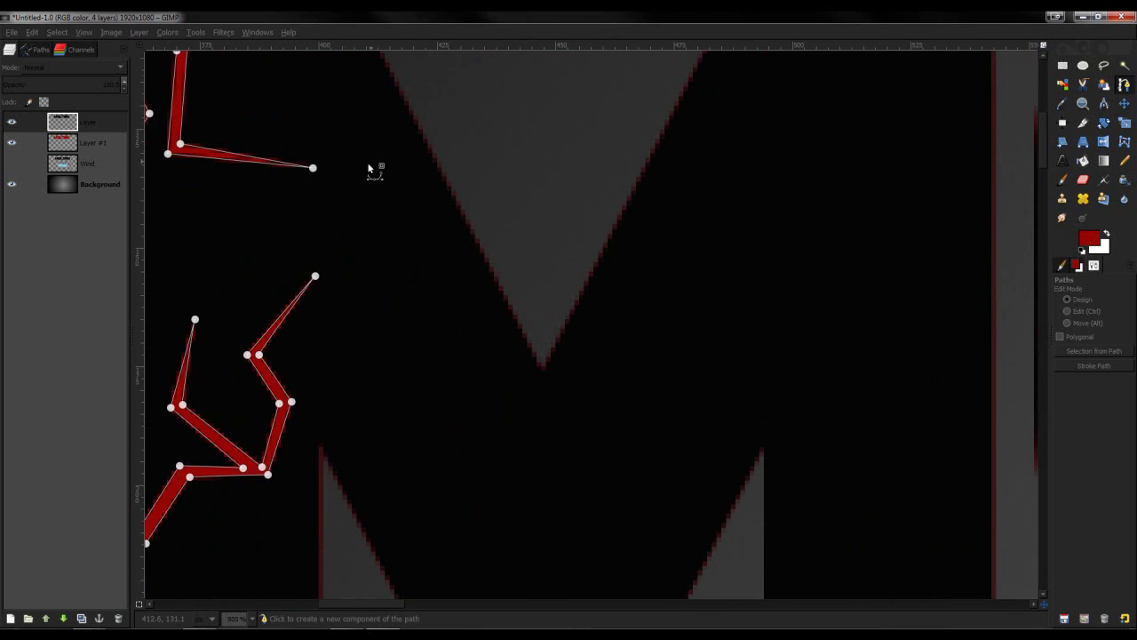
key(m)
key(minus)
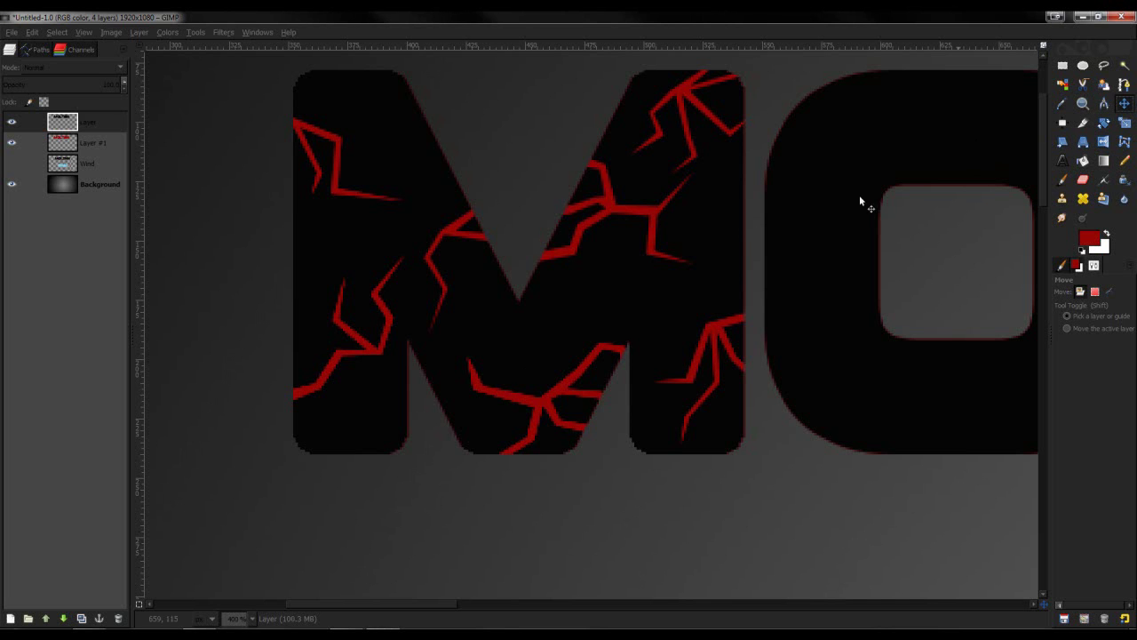
Step: Zoom out to frame the word MOLTEN and make Layer #1 active
key(minus)
key(minus)
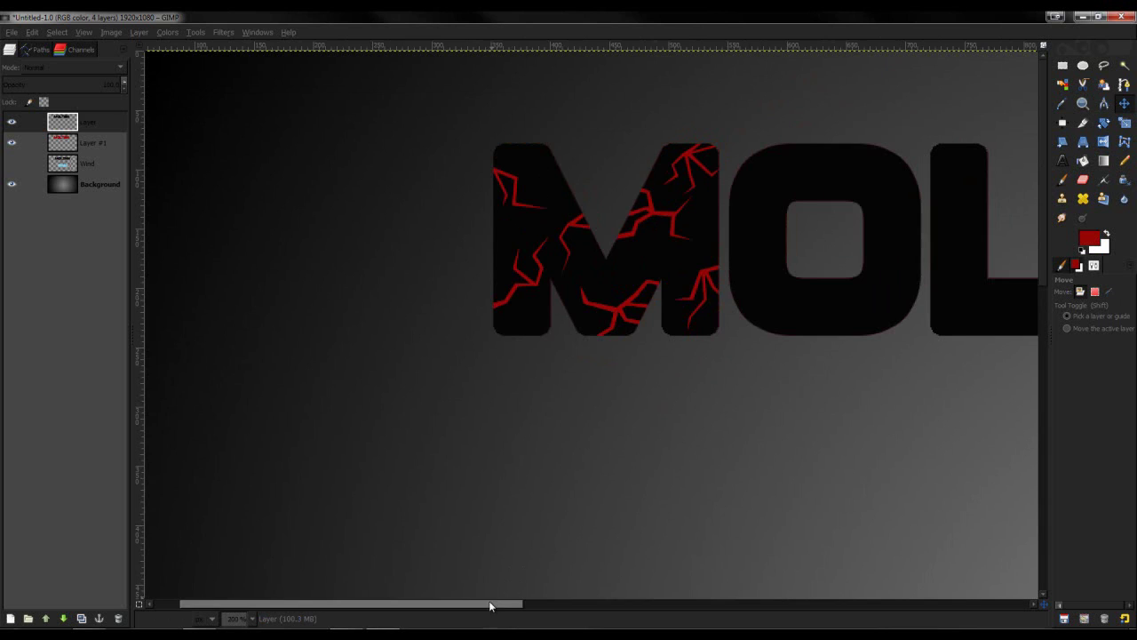
drag(490, 603, 506, 586)
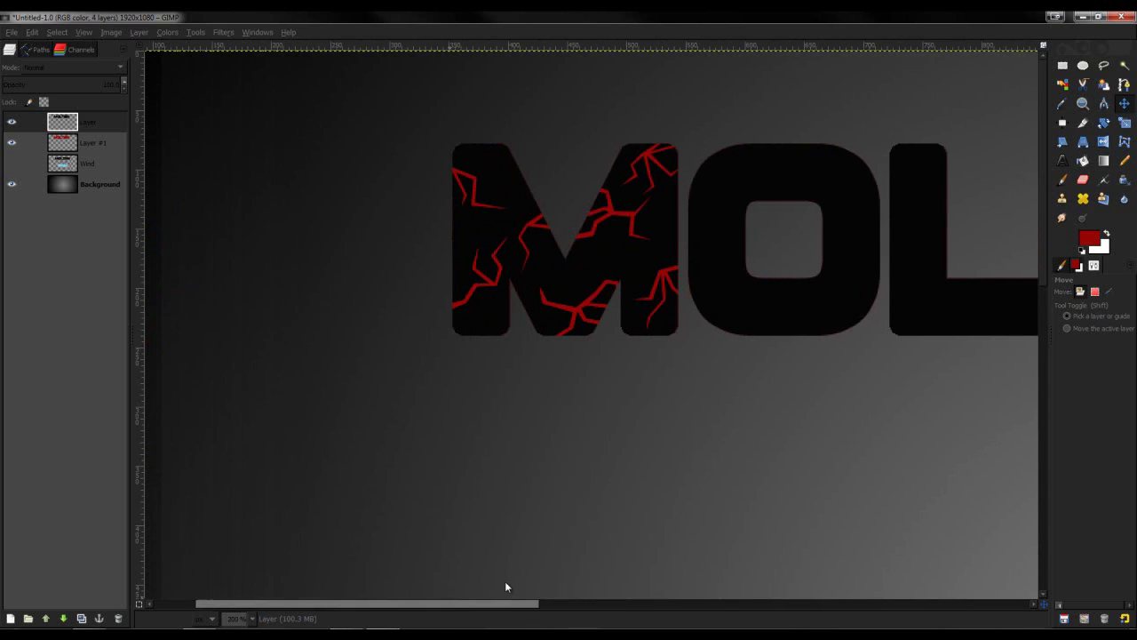
click(91, 144)
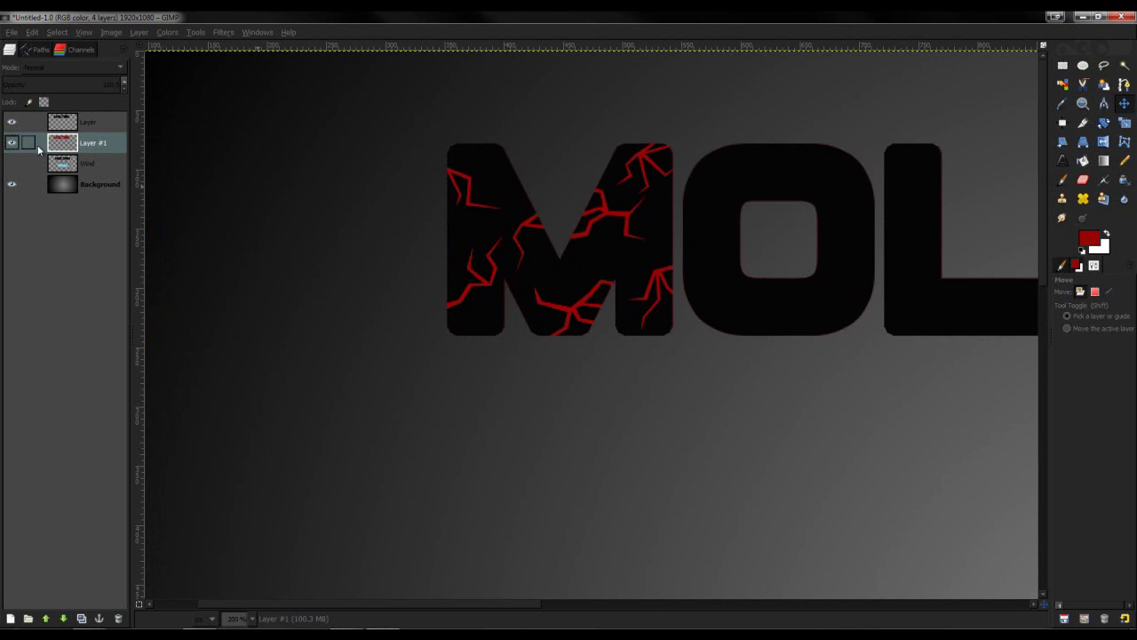
Step: Choose the Paintbrush with a brighter red-orange foreground and a smaller brush size
click(1062, 179)
click(1088, 238)
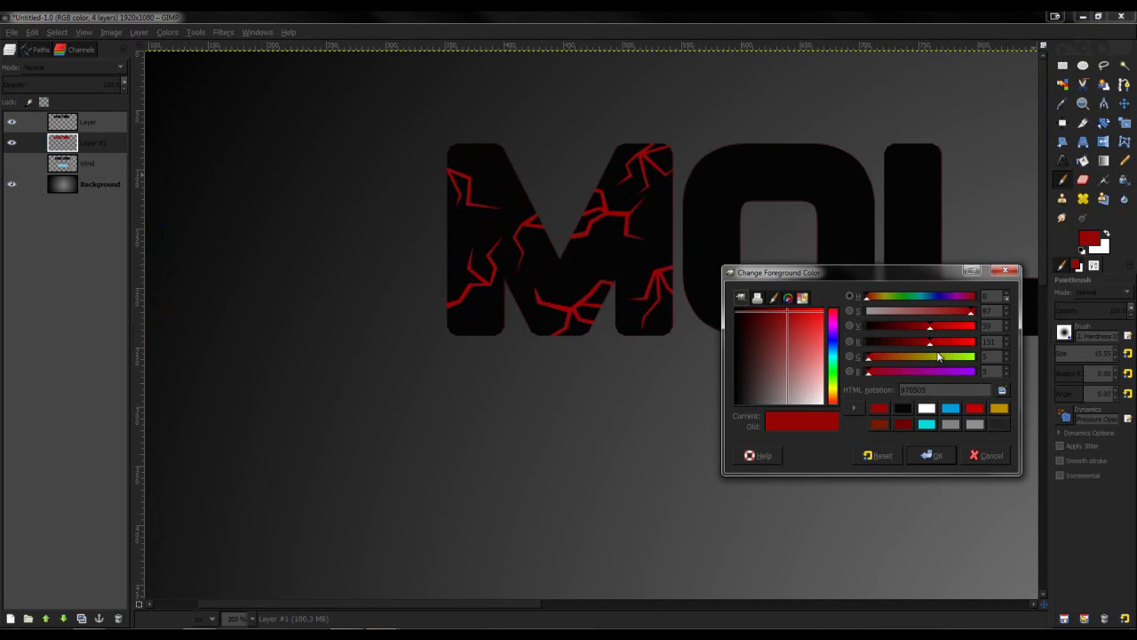
drag(882, 362, 879, 360)
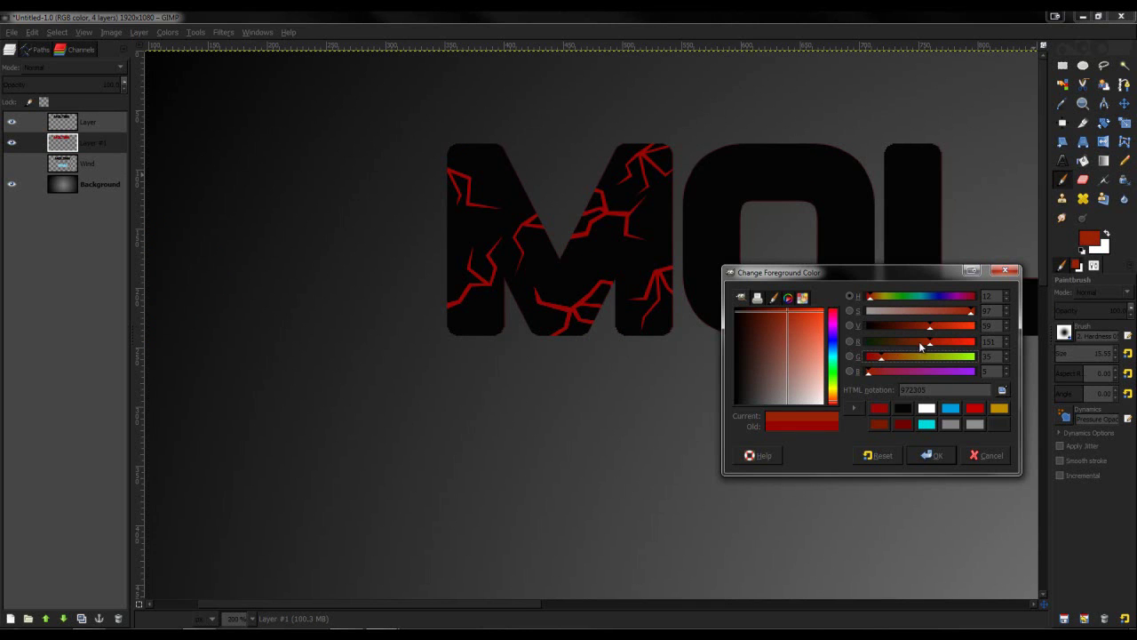
drag(932, 326, 930, 326)
click(934, 327)
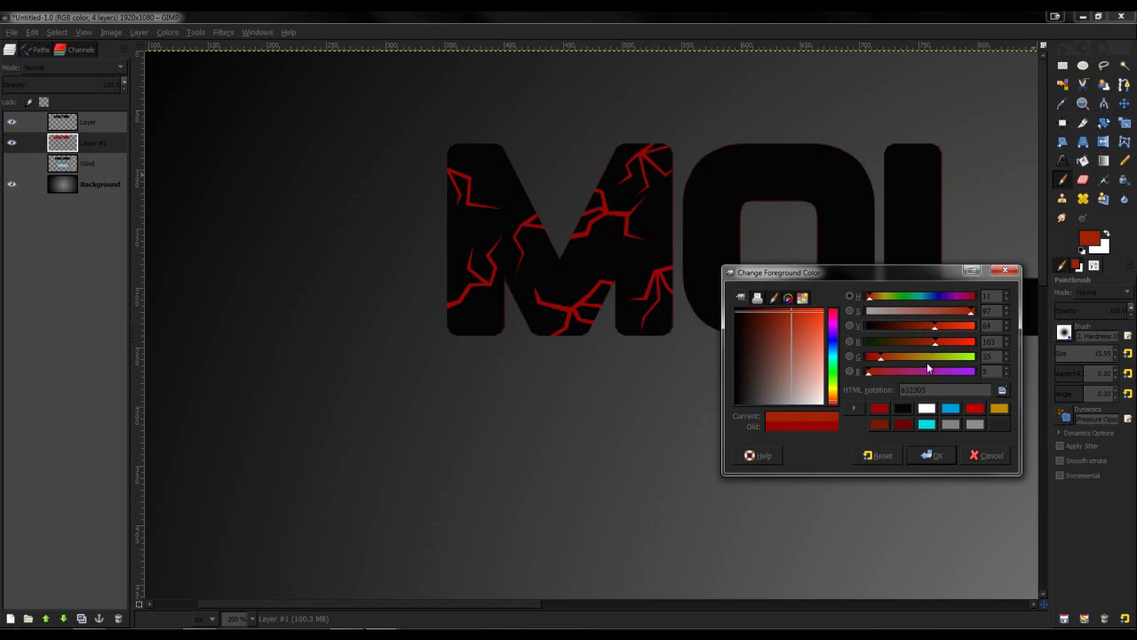
click(930, 456)
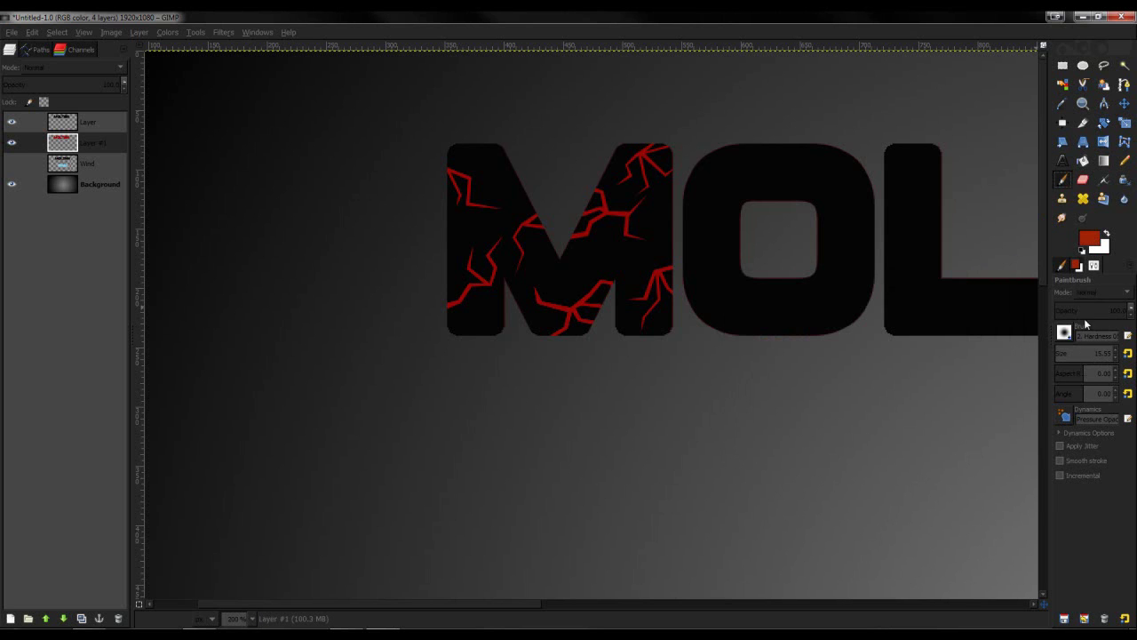
scroll(478, 204, up, 1)
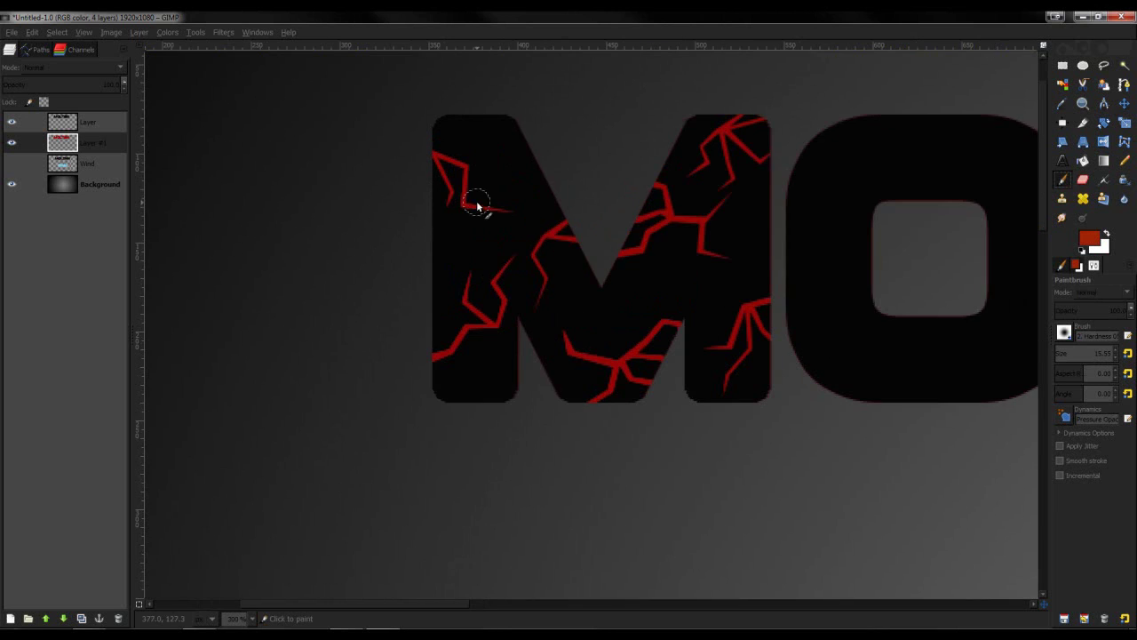
scroll(477, 205, up, 1)
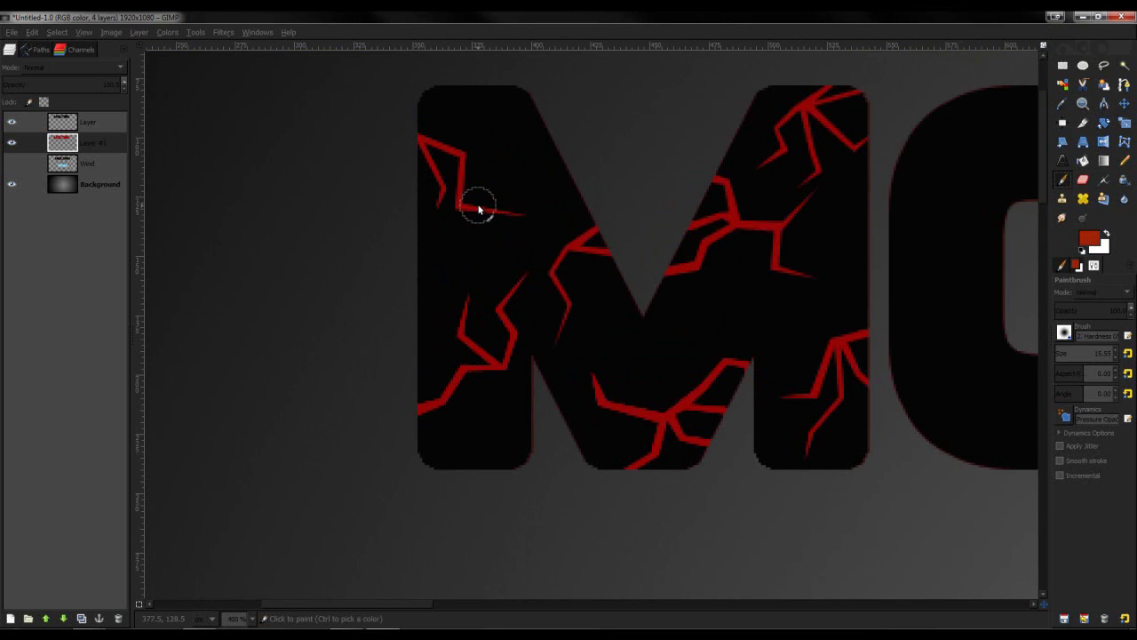
key(bracketleft)
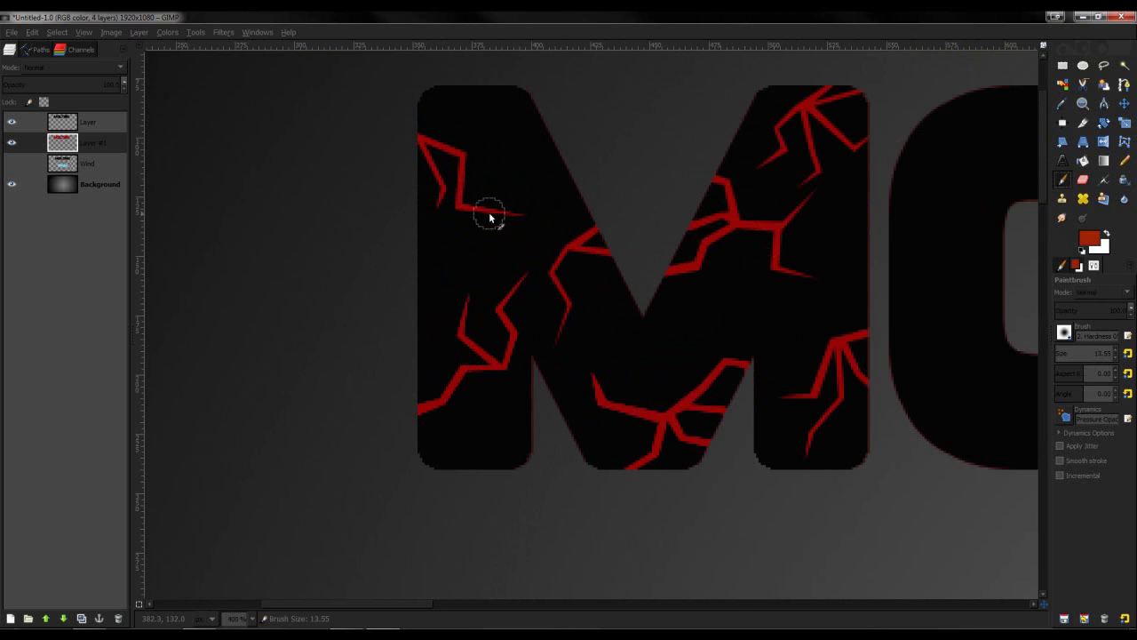
Step: Retrace the M's cracks thicker, adding a right-leg crack and a stroke above the middle
mouse_move(490, 218)
mouse_down()
mouse_move(464, 208)
mouse_move(464, 172)
mouse_move(436, 148)
mouse_move(438, 178)
mouse_up()
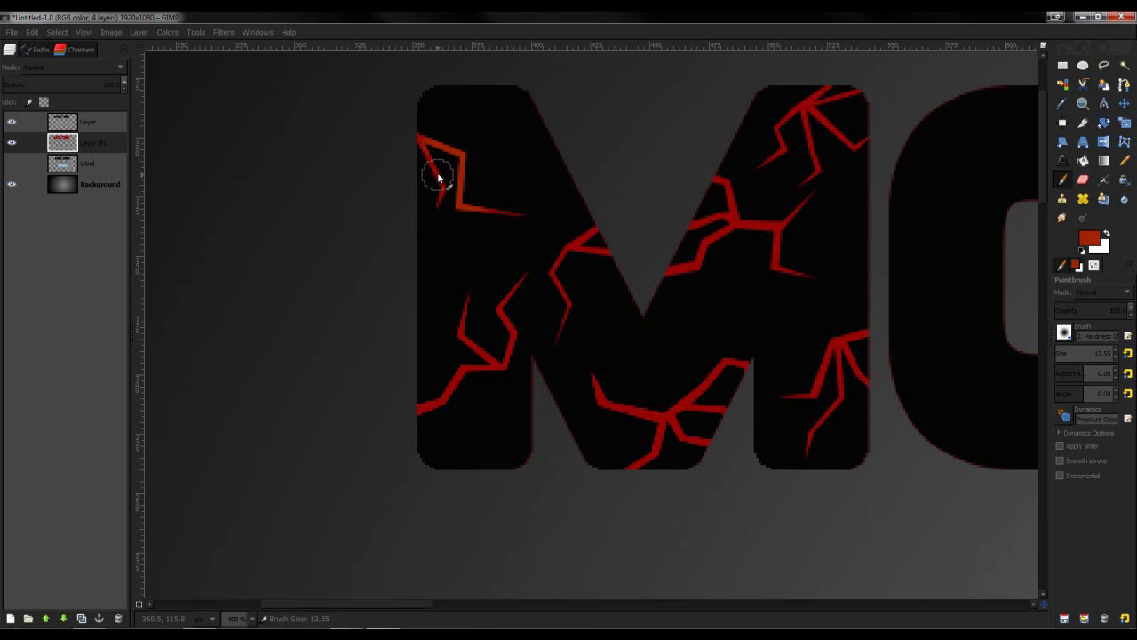
mouse_move(507, 302)
mouse_down()
mouse_move(503, 376)
mouse_move(472, 355)
mouse_move(465, 325)
mouse_move(461, 376)
mouse_move(432, 399)
mouse_up()
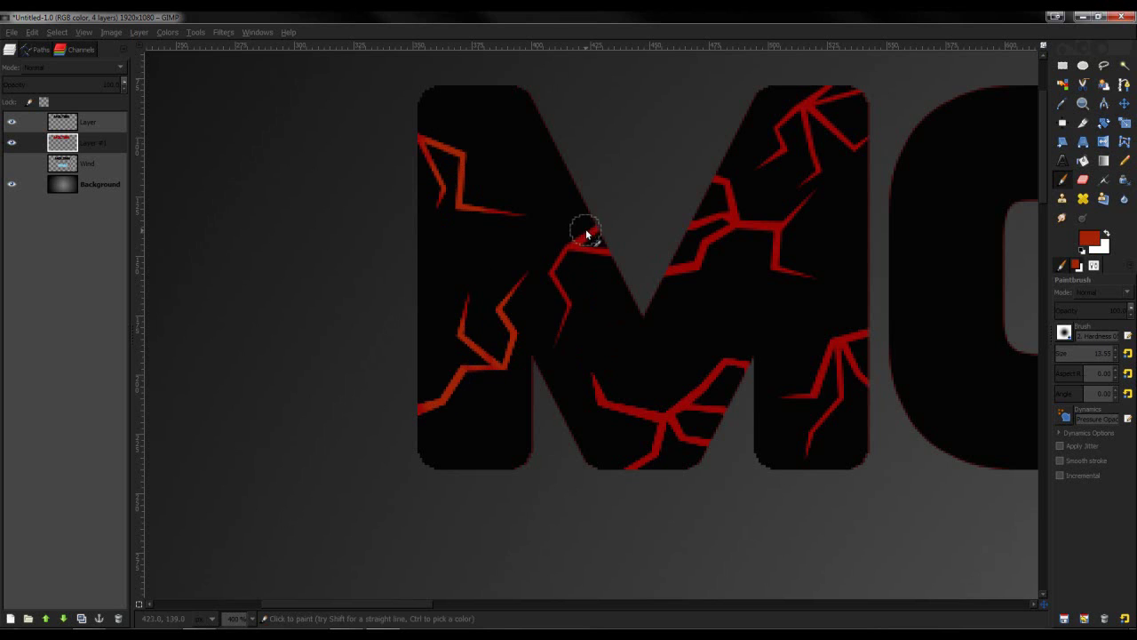
drag(561, 260, 567, 304)
drag(641, 416, 700, 399)
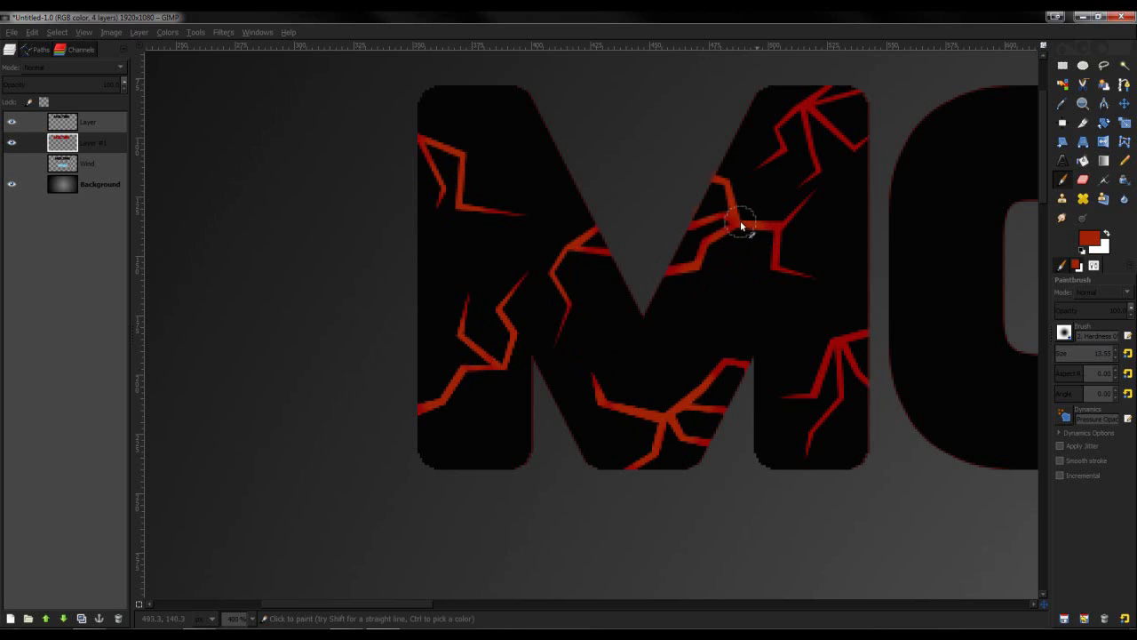
mouse_move(849, 338)
mouse_down()
mouse_move(807, 417)
mouse_move(804, 400)
mouse_move(862, 361)
mouse_move(866, 335)
mouse_move(842, 338)
mouse_move(833, 354)
mouse_move(818, 424)
mouse_move(863, 384)
mouse_up()
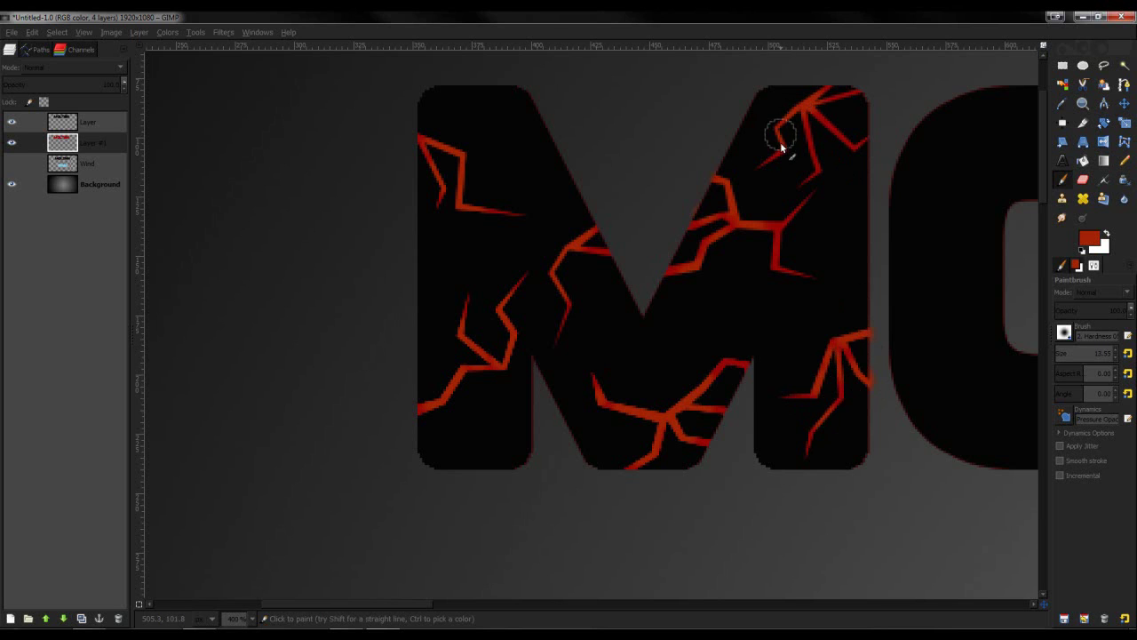
mouse_move(653, 118)
mouse_down()
mouse_move(655, 160)
mouse_move(680, 152)
mouse_up()
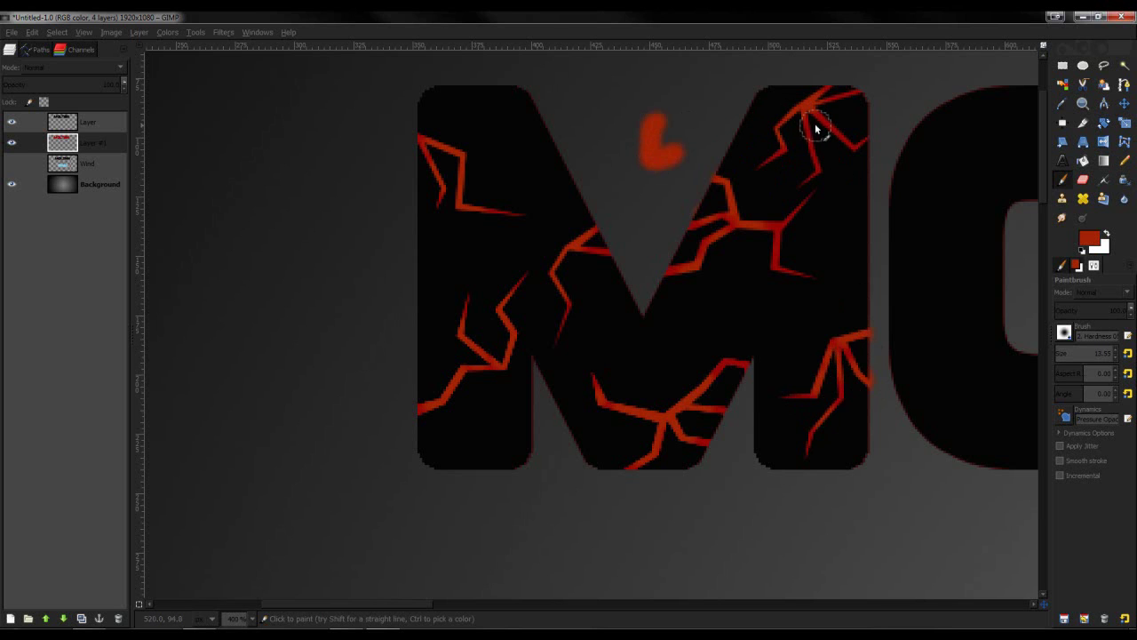
mouse_move(815, 127)
mouse_down()
mouse_move(817, 152)
mouse_move(845, 132)
mouse_up()
key(ctrl+z)
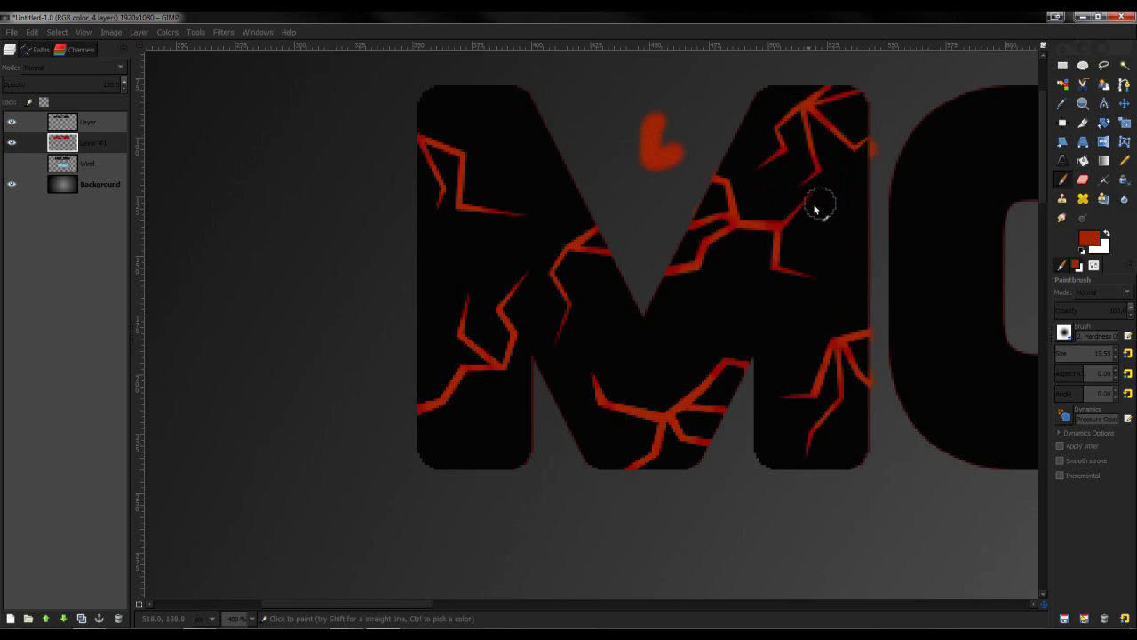
Step: Set the foreground colour to an orange-brown shade
click(1087, 240)
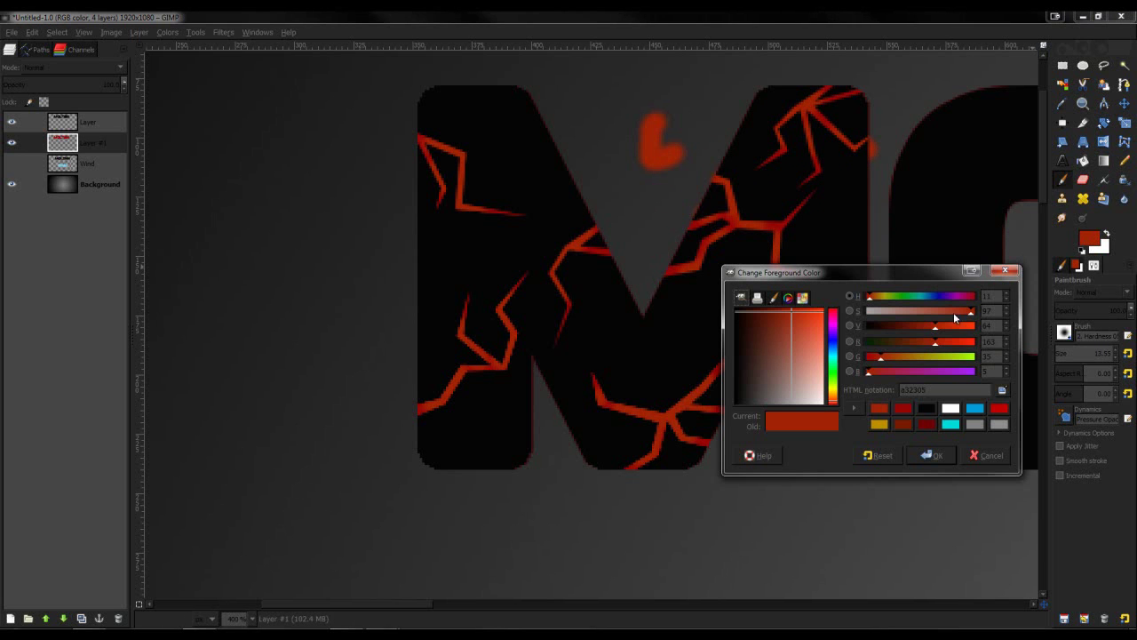
click(885, 299)
drag(935, 361, 910, 359)
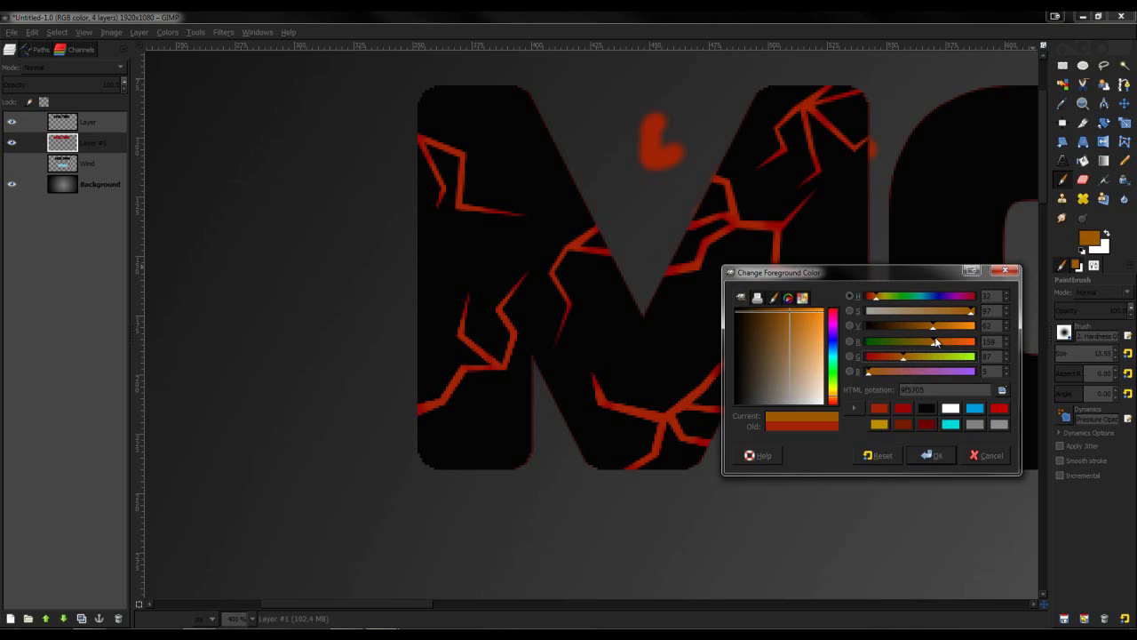
click(929, 455)
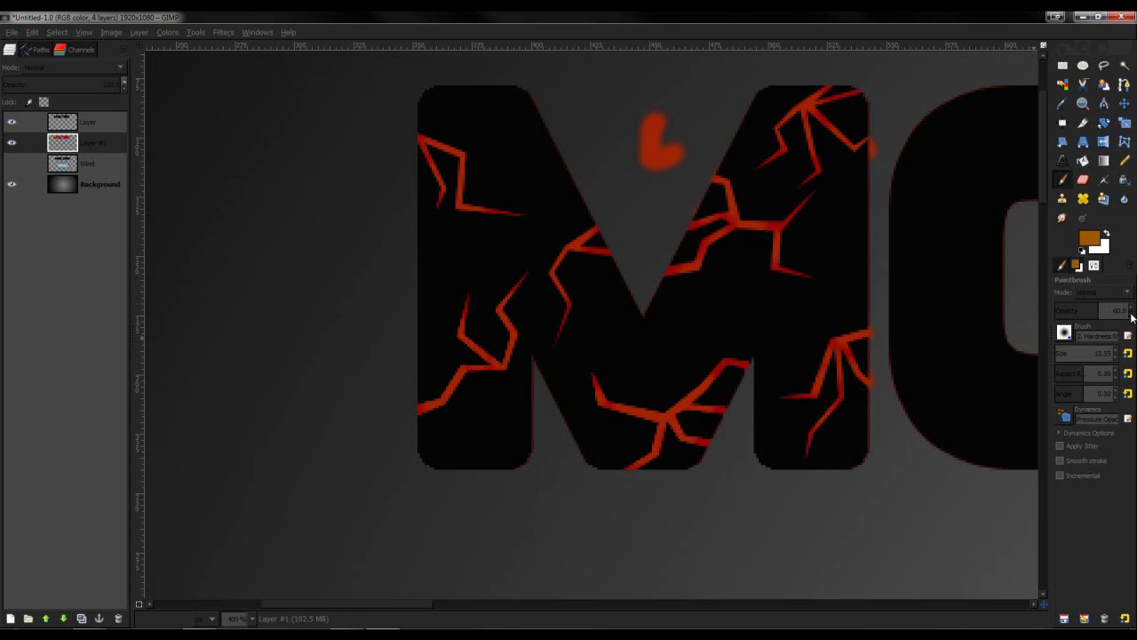
Step: Paint orange highlights along the M's cracks, undoing one stray stroke
drag(742, 227, 765, 227)
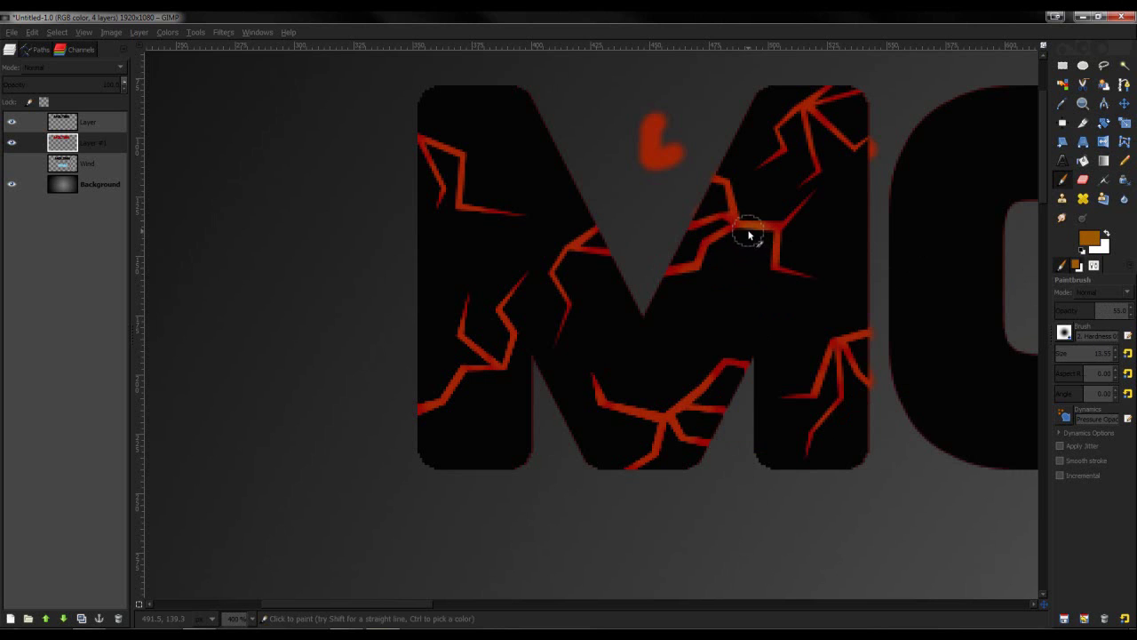
drag(700, 262, 679, 269)
drag(579, 253, 560, 281)
mouse_move(514, 337)
mouse_down()
mouse_move(514, 368)
mouse_move(486, 361)
mouse_move(452, 388)
mouse_up()
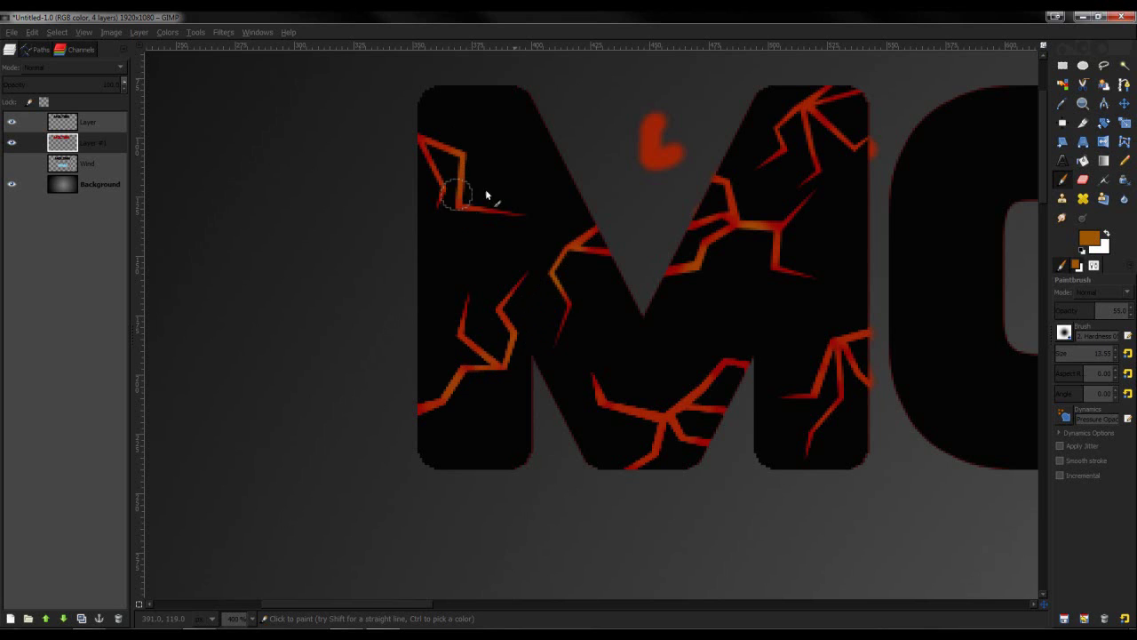
drag(784, 104, 768, 122)
drag(844, 423, 802, 449)
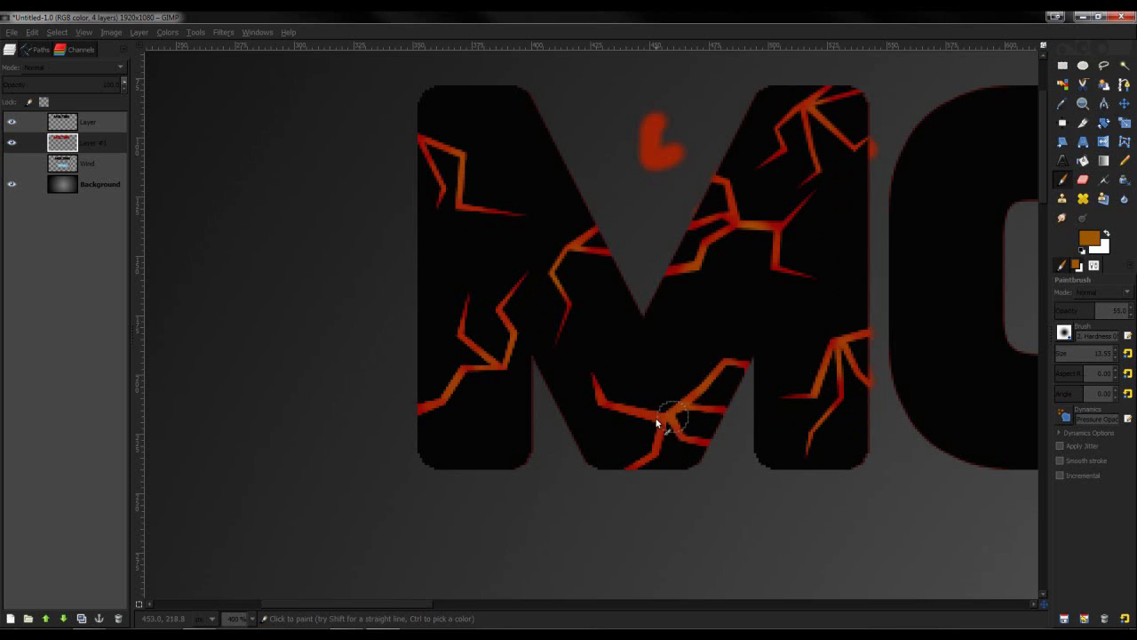
mouse_move(594, 397)
mouse_down()
mouse_move(654, 460)
mouse_move(694, 449)
mouse_up()
key(ctrl+z)
mouse_move(563, 325)
mouse_down()
mouse_move(559, 344)
mouse_move(574, 312)
mouse_up()
Step: Load the letter shapes as a selection from Layer #1, then the top Layer, and invert it
right_click(71, 133)
click(159, 399)
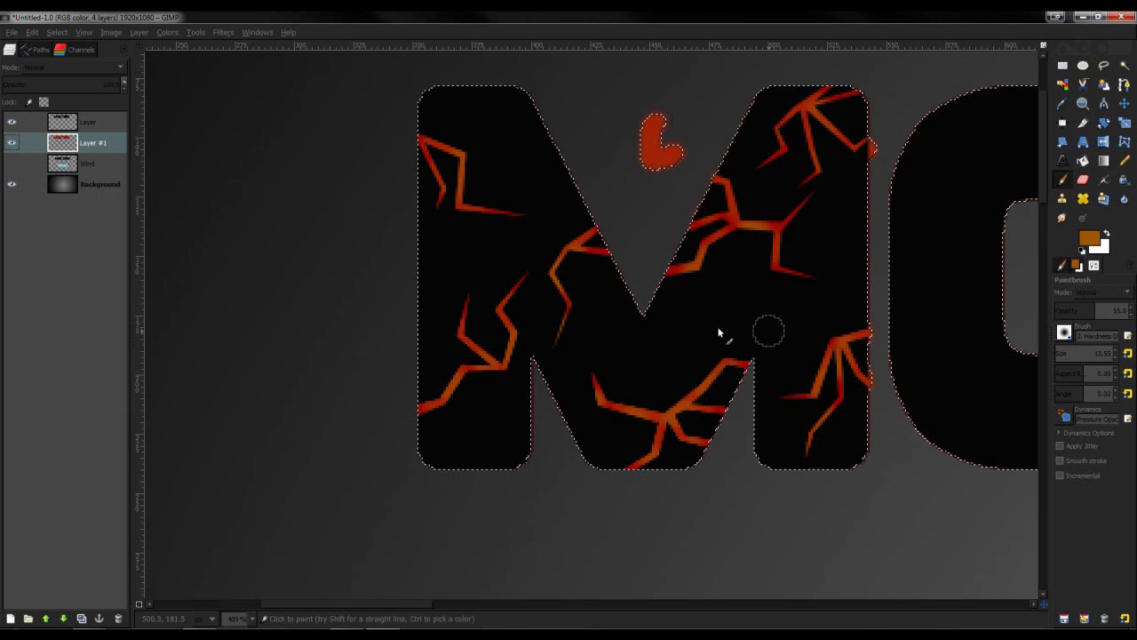
key(ctrl+shift+a)
click(58, 118)
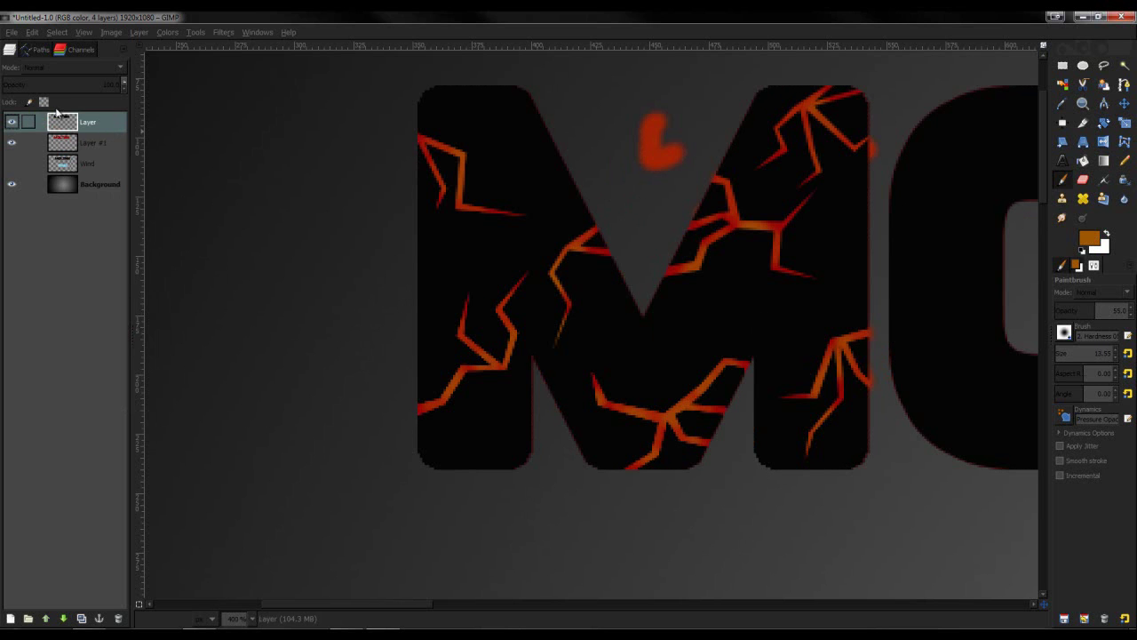
right_click(88, 126)
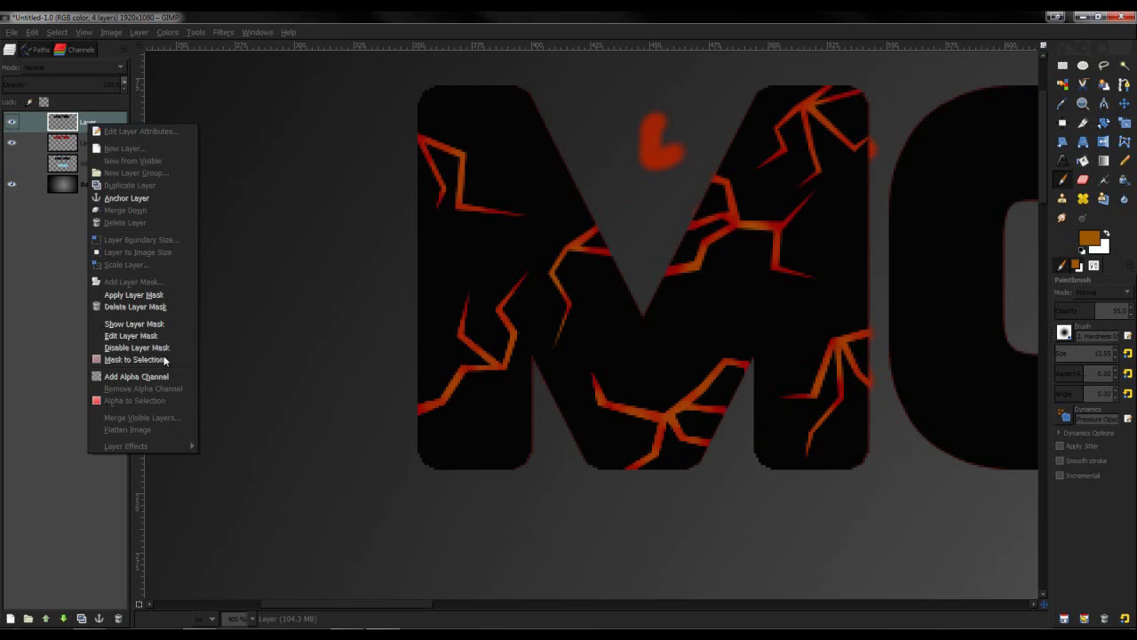
click(162, 401)
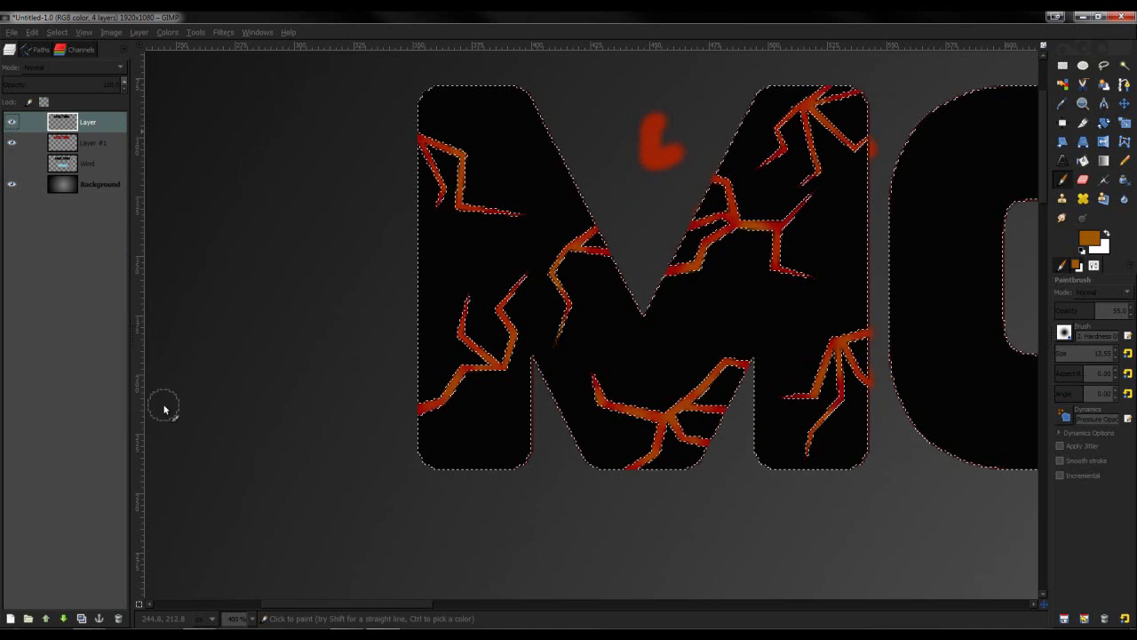
click(57, 32)
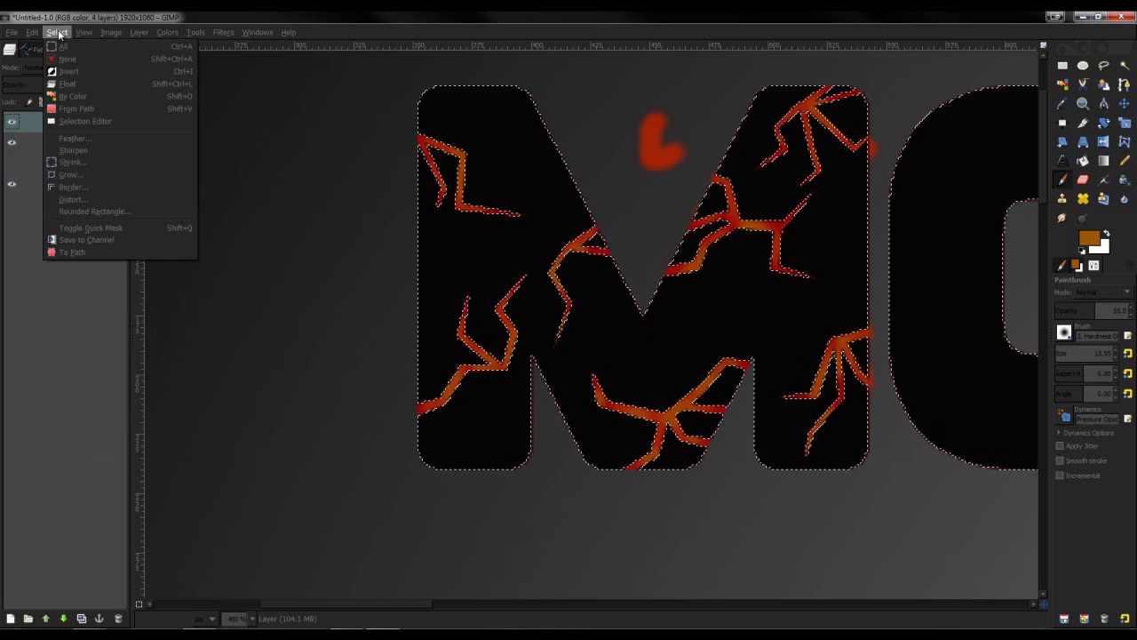
click(72, 70)
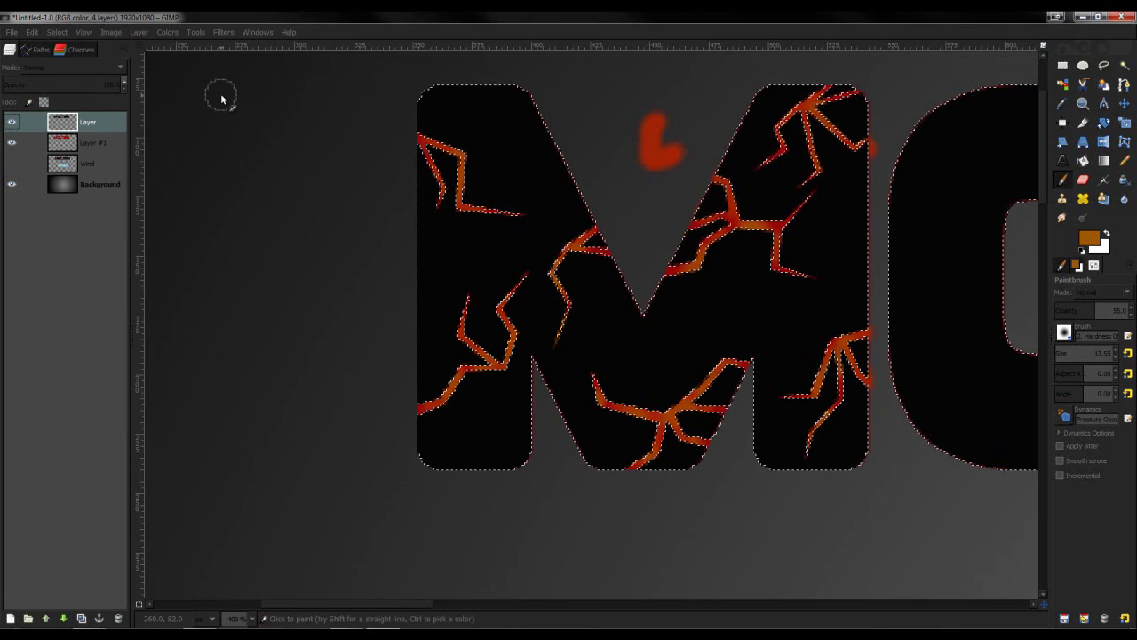
Step: Make Layer #1 active, reload its painted area as a selection, and clear it
click(90, 140)
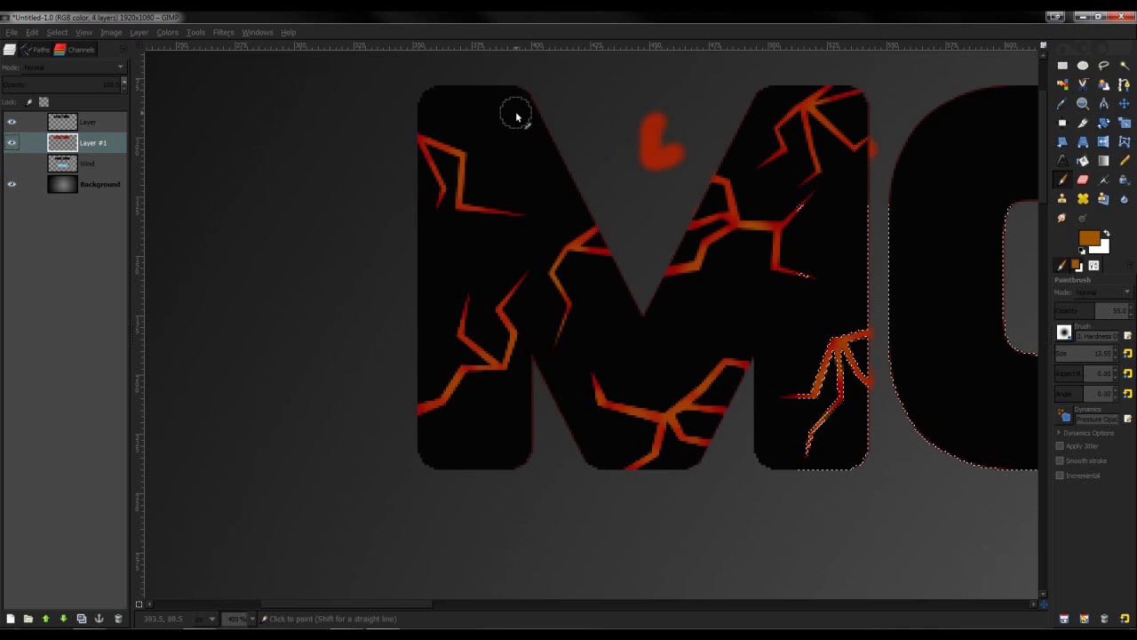
key(shift+ctrl+a)
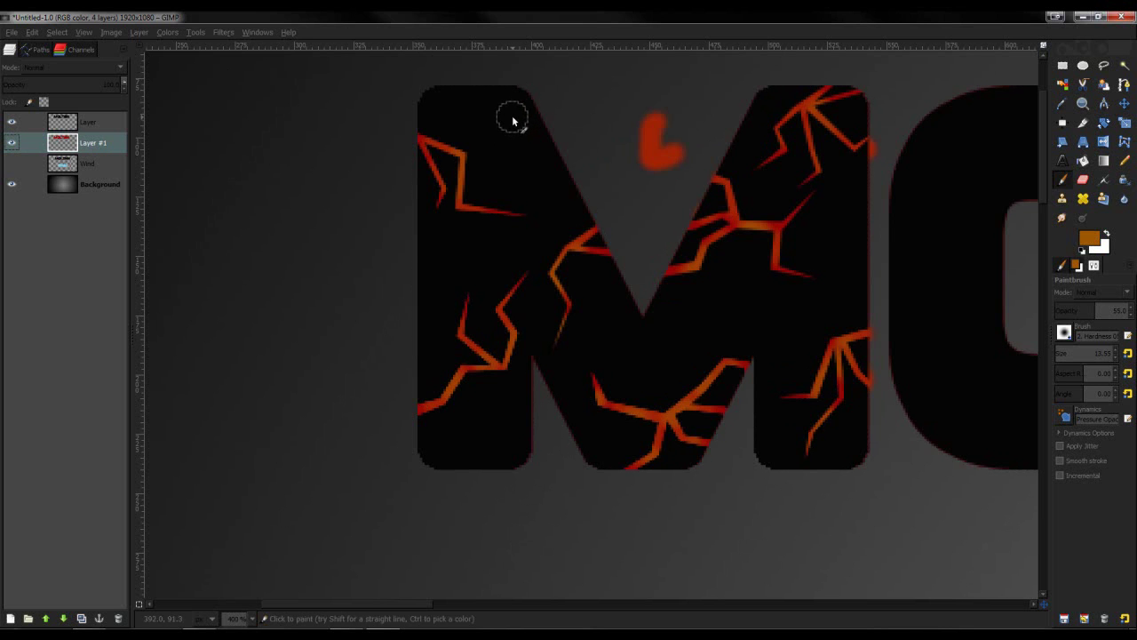
right_click(94, 142)
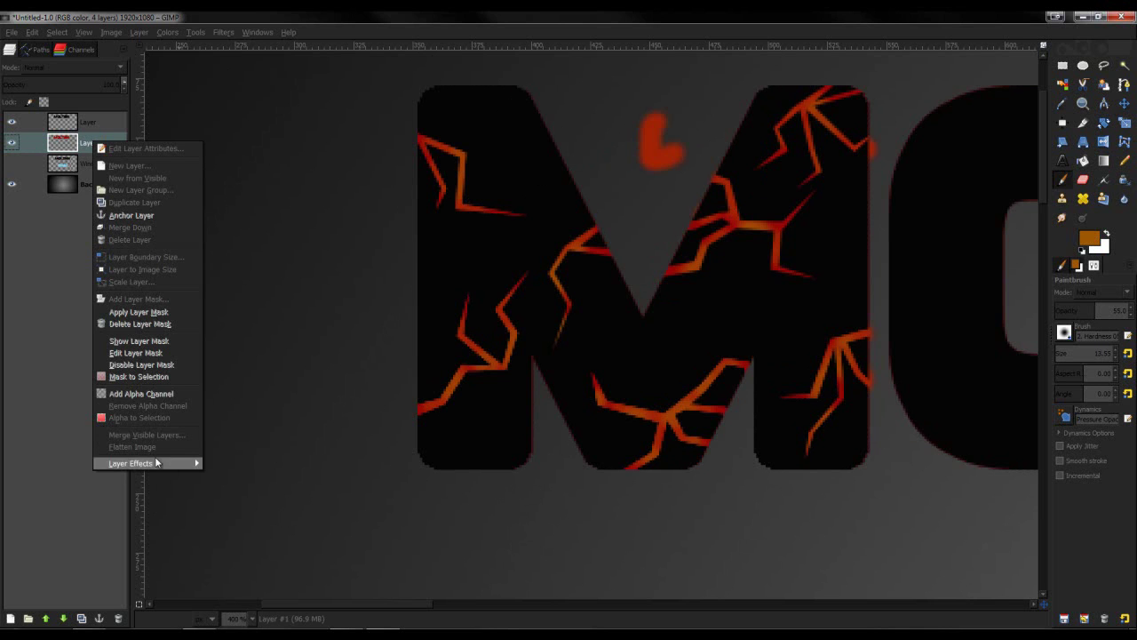
click(151, 416)
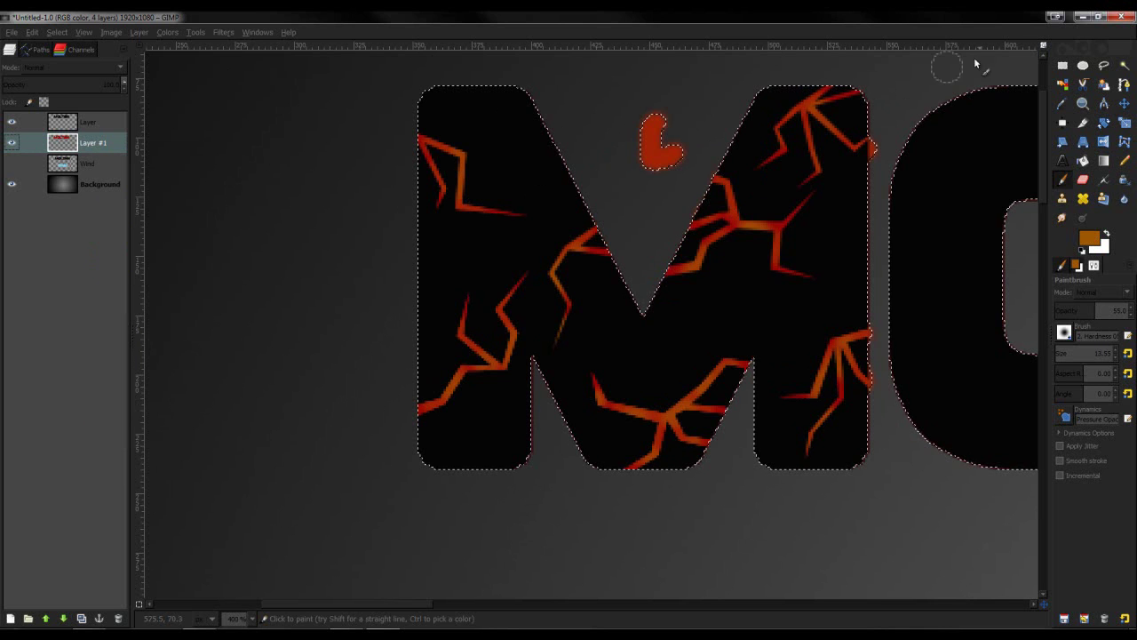
key(ctrl+t)
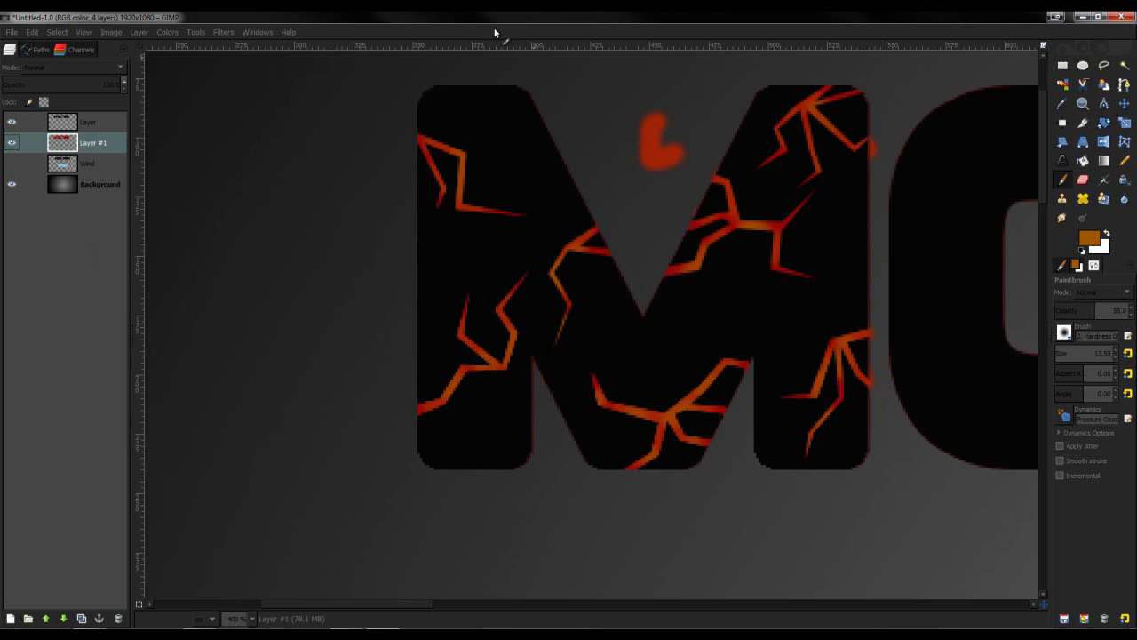
Step: Erase the stray red blob above the M's centre notch, moving the tool options window aside
click(1083, 179)
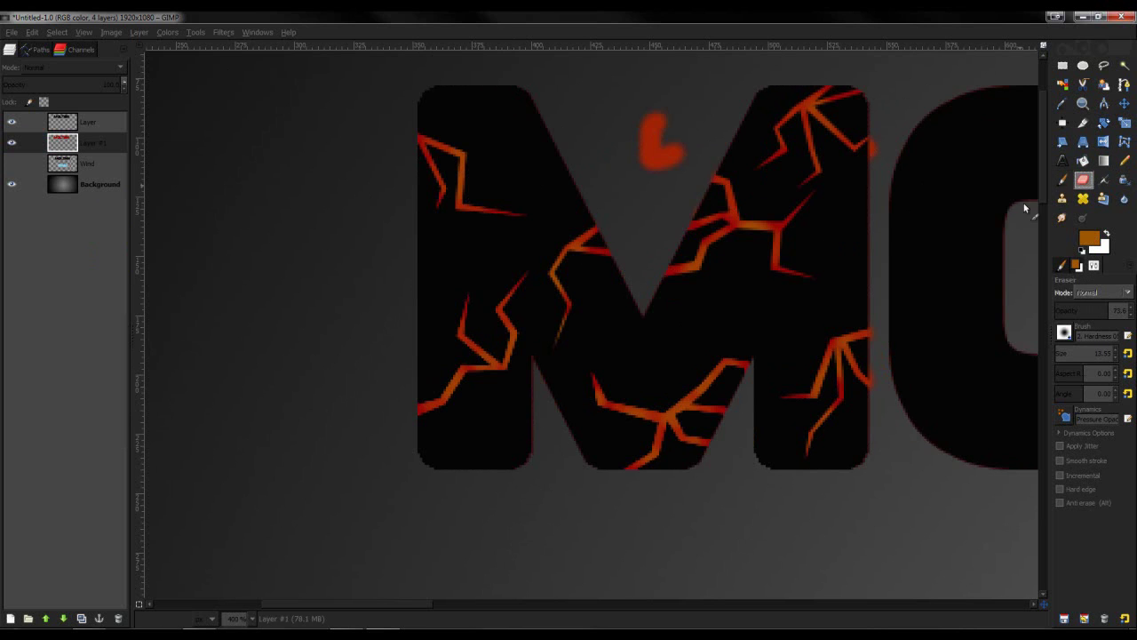
click(661, 113)
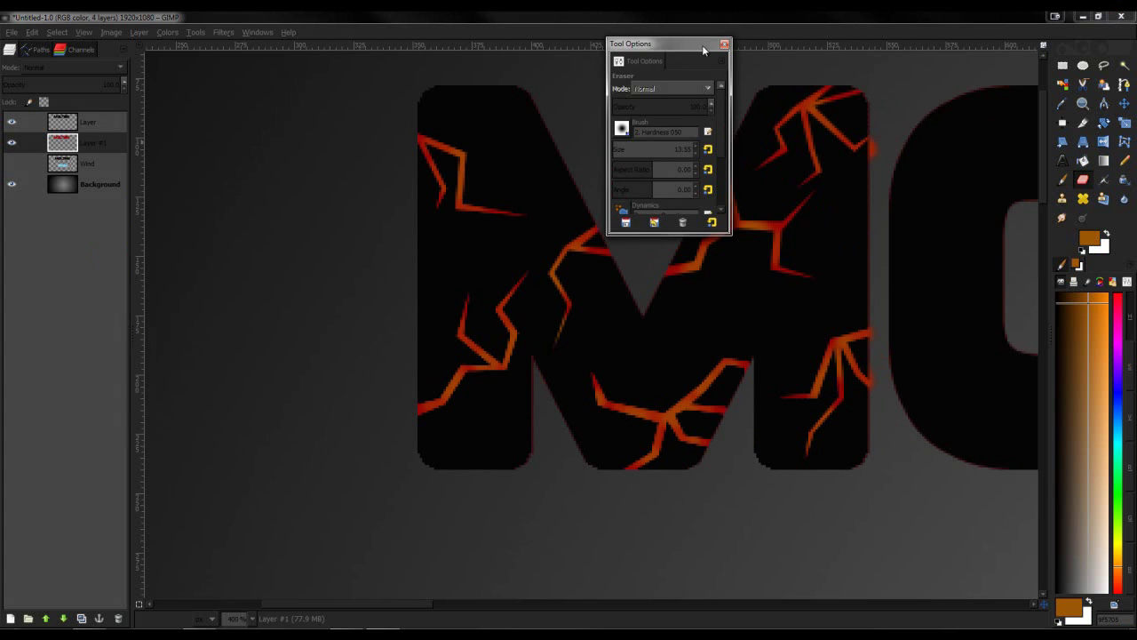
drag(703, 51, 1095, 300)
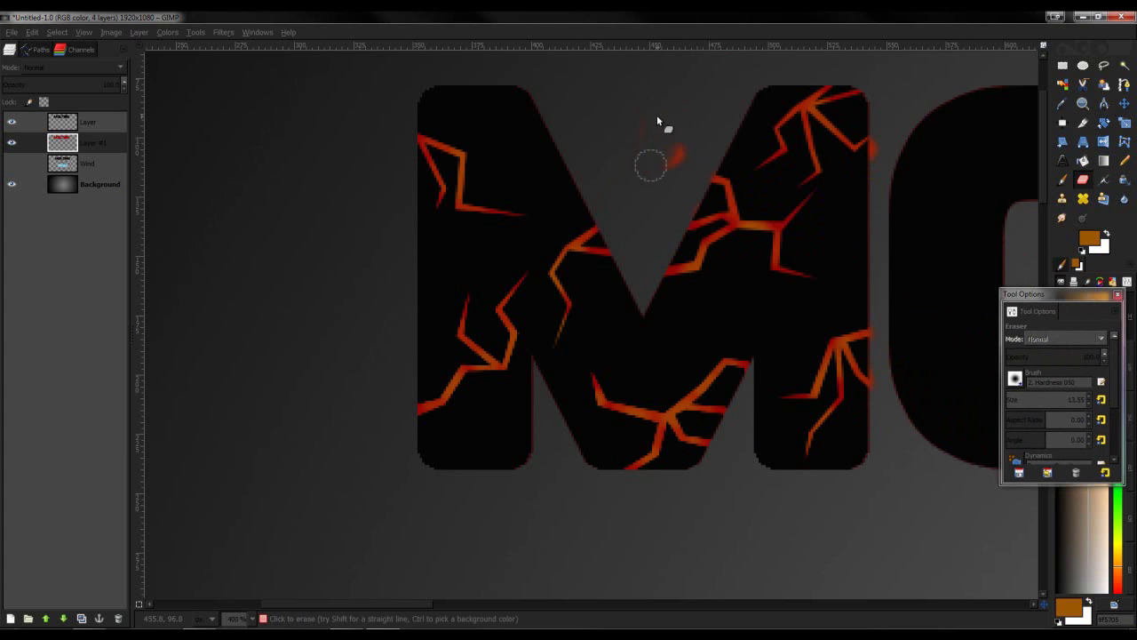
drag(650, 162, 650, 140)
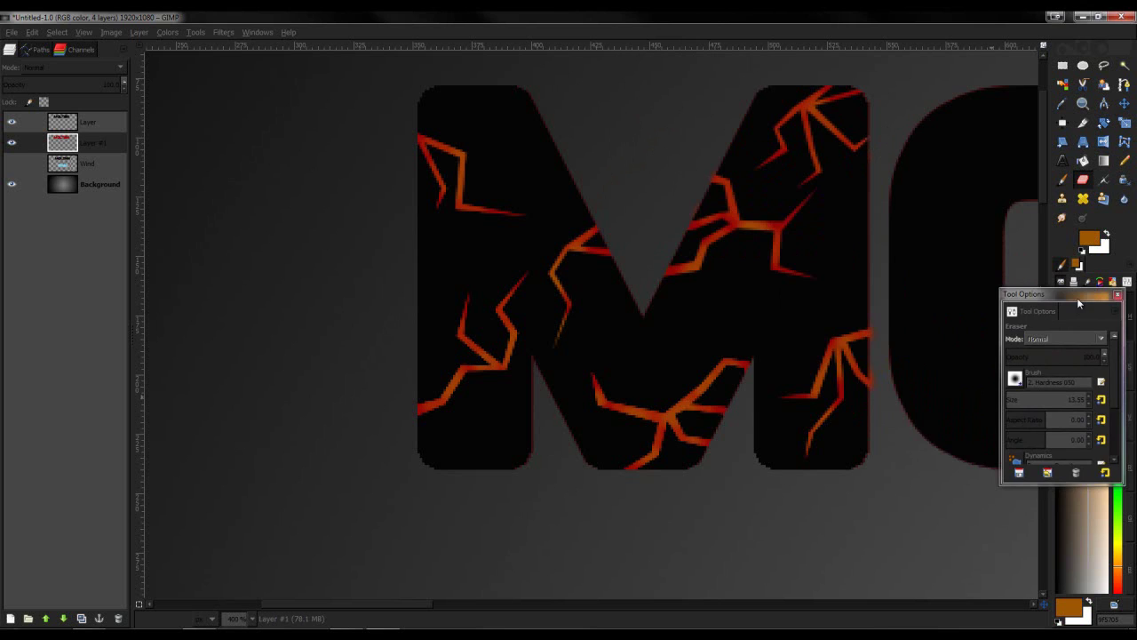
drag(1077, 298, 648, 233)
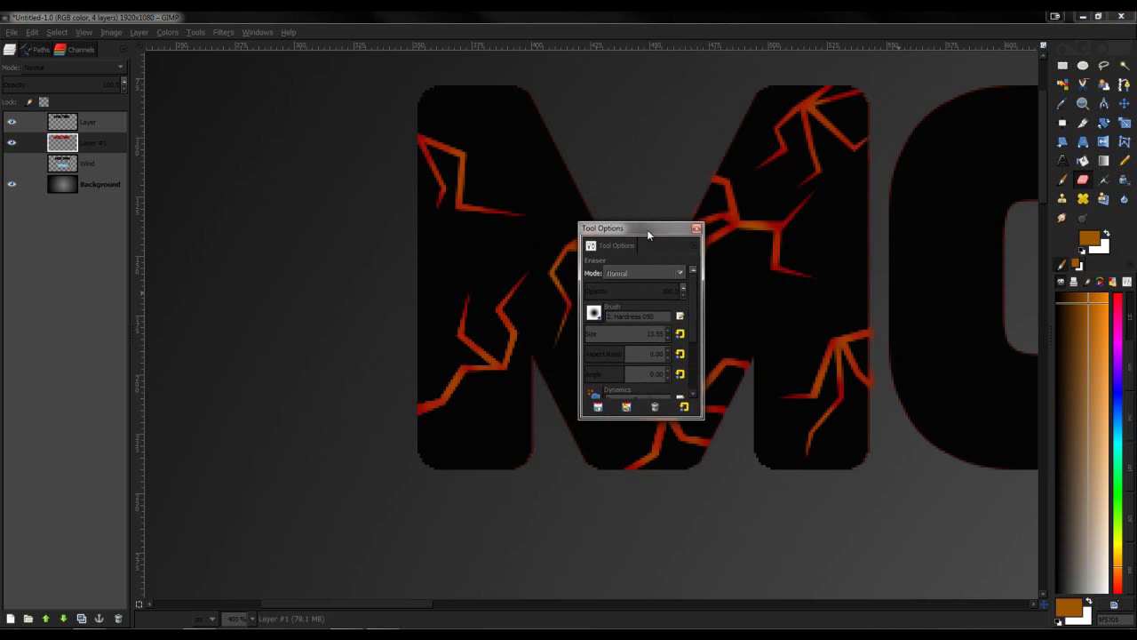
Step: Close the floating Eraser tool options and dock Tool Options back into the main window
click(696, 229)
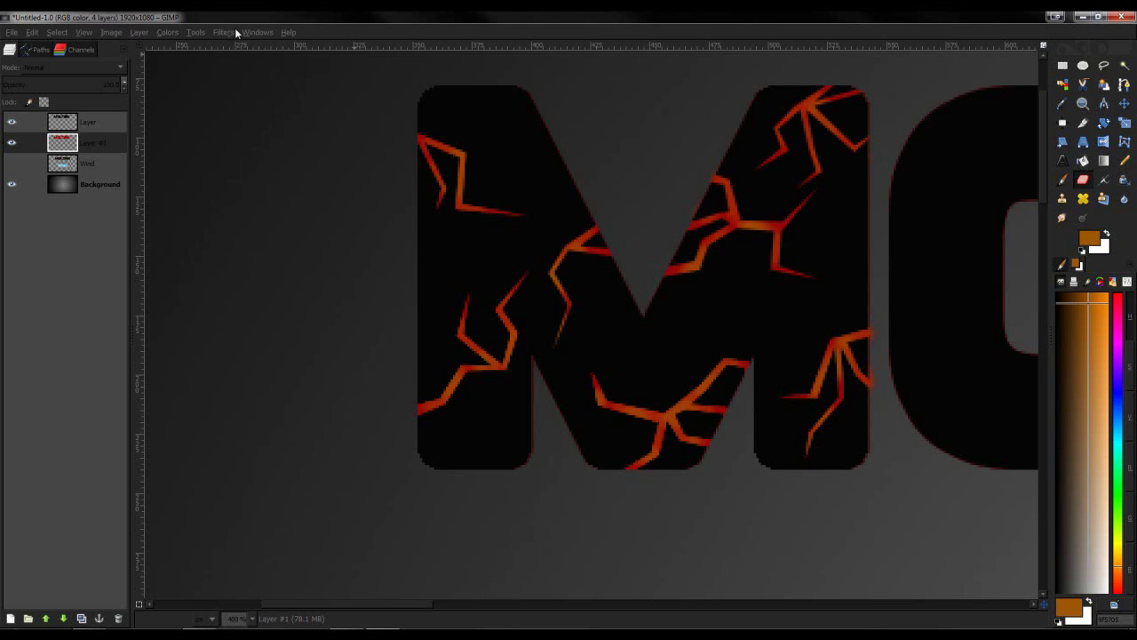
click(257, 32)
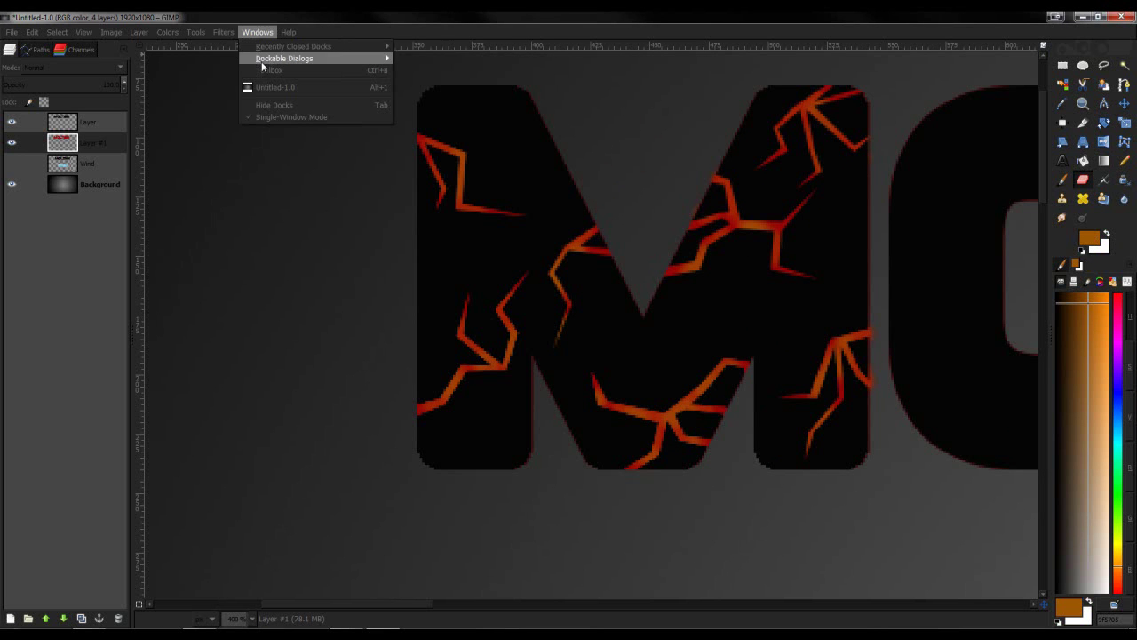
mouse_move(280, 59)
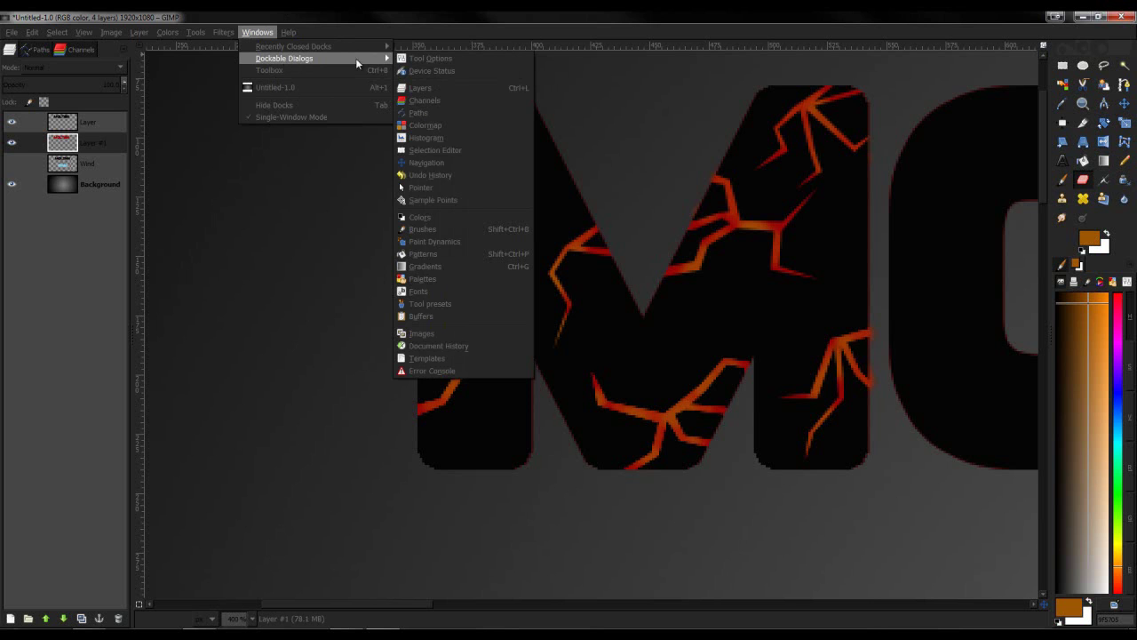
click(421, 59)
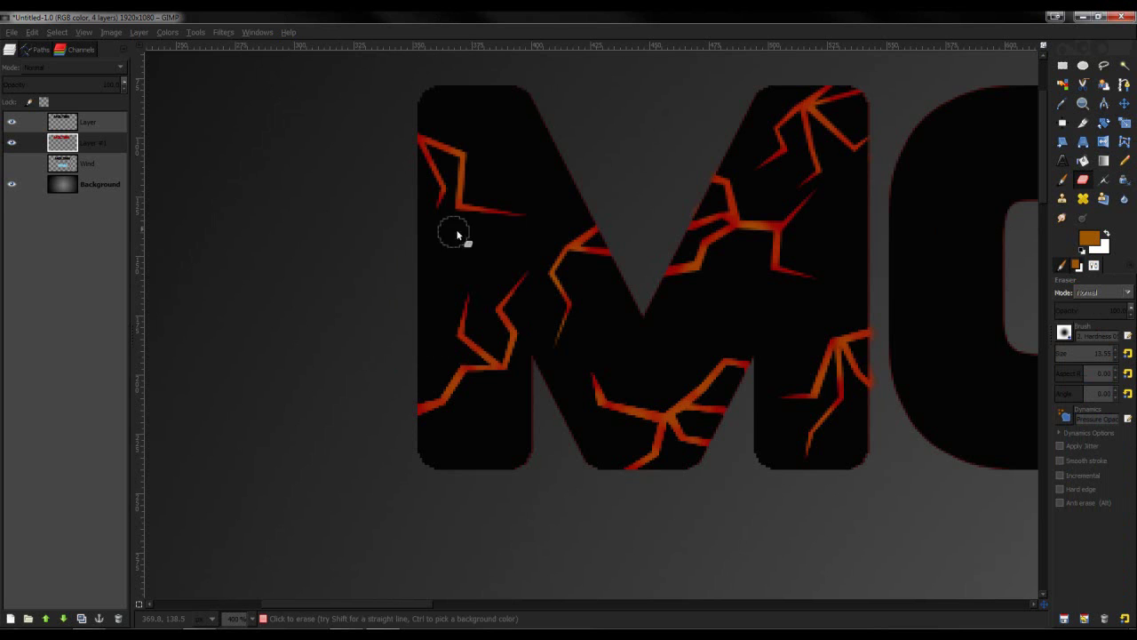
Step: Select the top lava layer in the Layers panel
scroll(528, 228, down, 3)
scroll(628, 221, up, 3)
scroll(773, 245, down, 1)
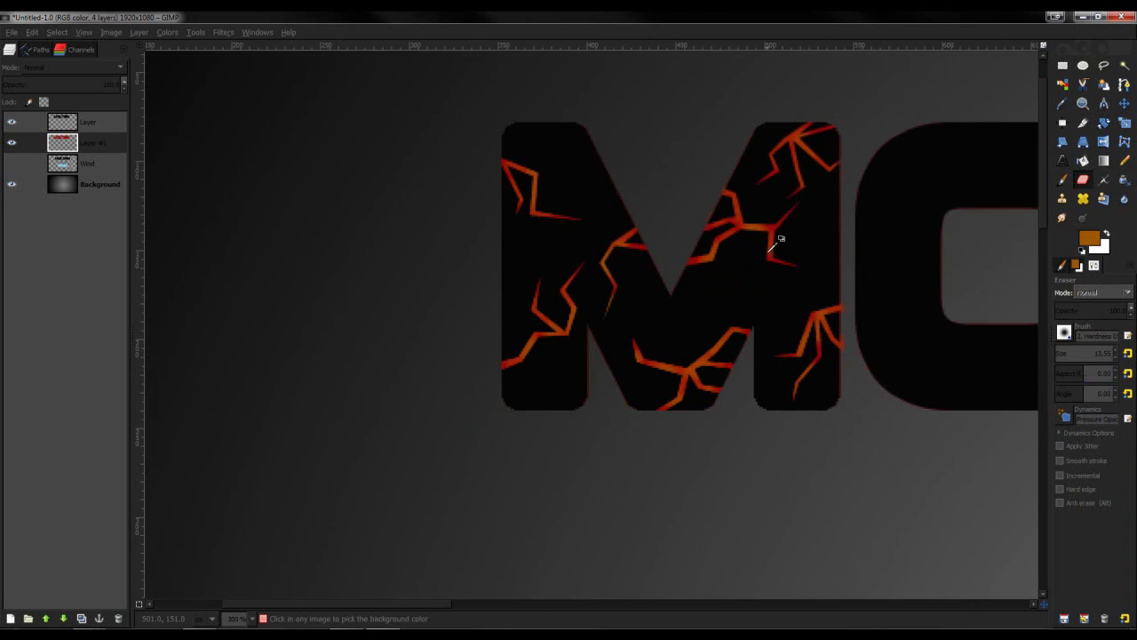
scroll(743, 452, down, 1)
scroll(741, 411, up, 3)
scroll(619, 452, up, 3)
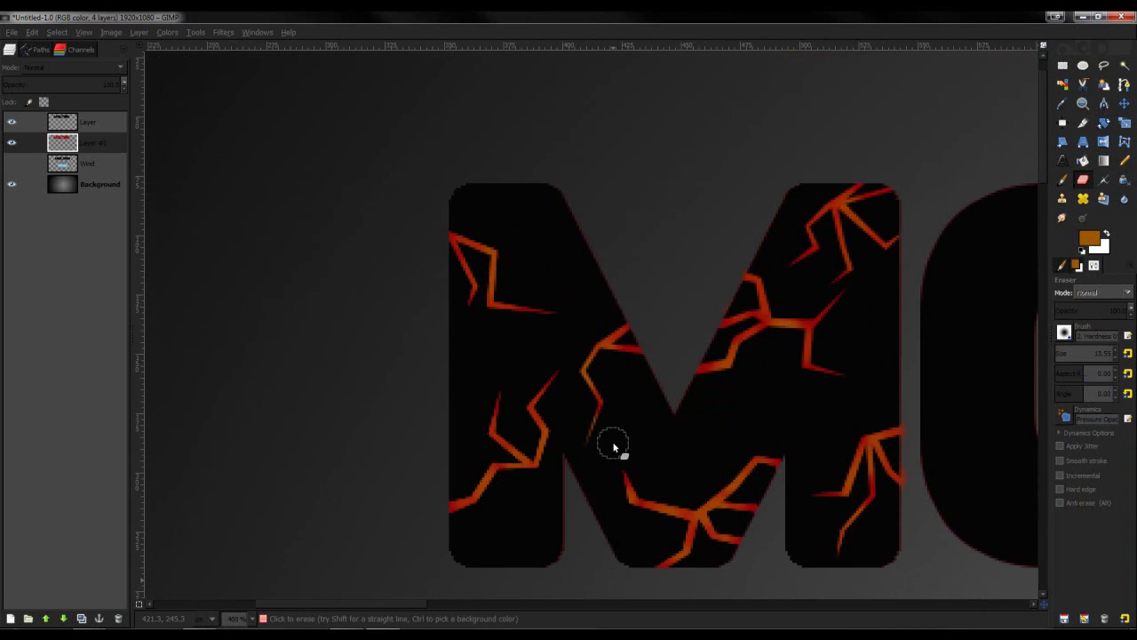
scroll(613, 445, down, 3)
scroll(568, 431, up, 3)
click(80, 123)
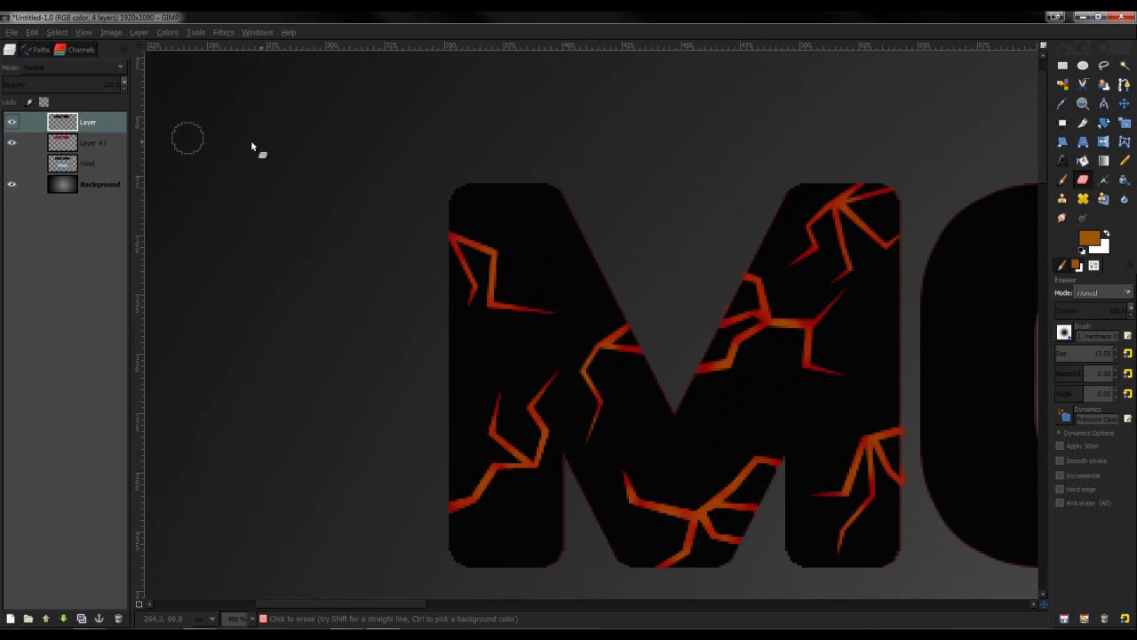
Step: Apply an Inner Bevel and Emboss, merged with the layer, to the top lava-crack layer
click(222, 32)
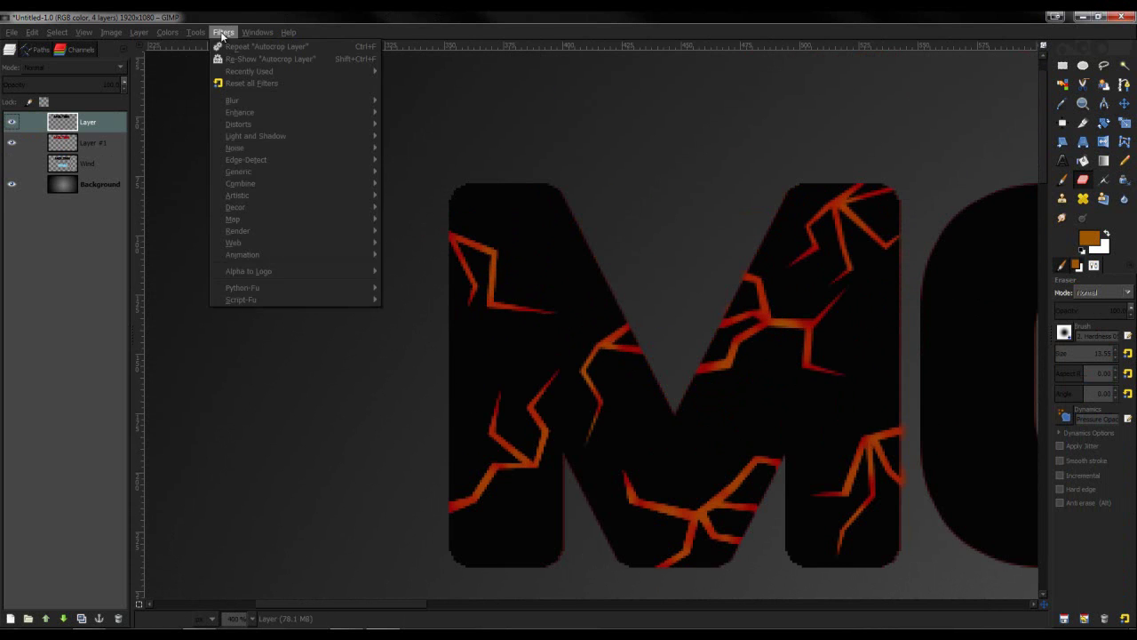
click(223, 32)
click(139, 32)
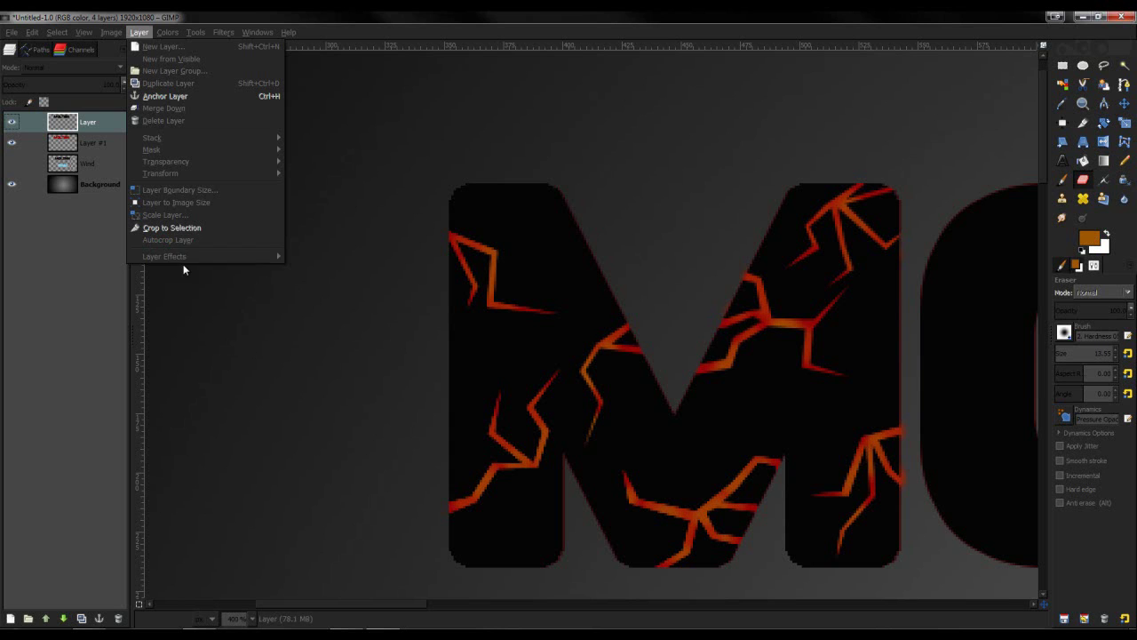
mouse_move(225, 258)
click(317, 258)
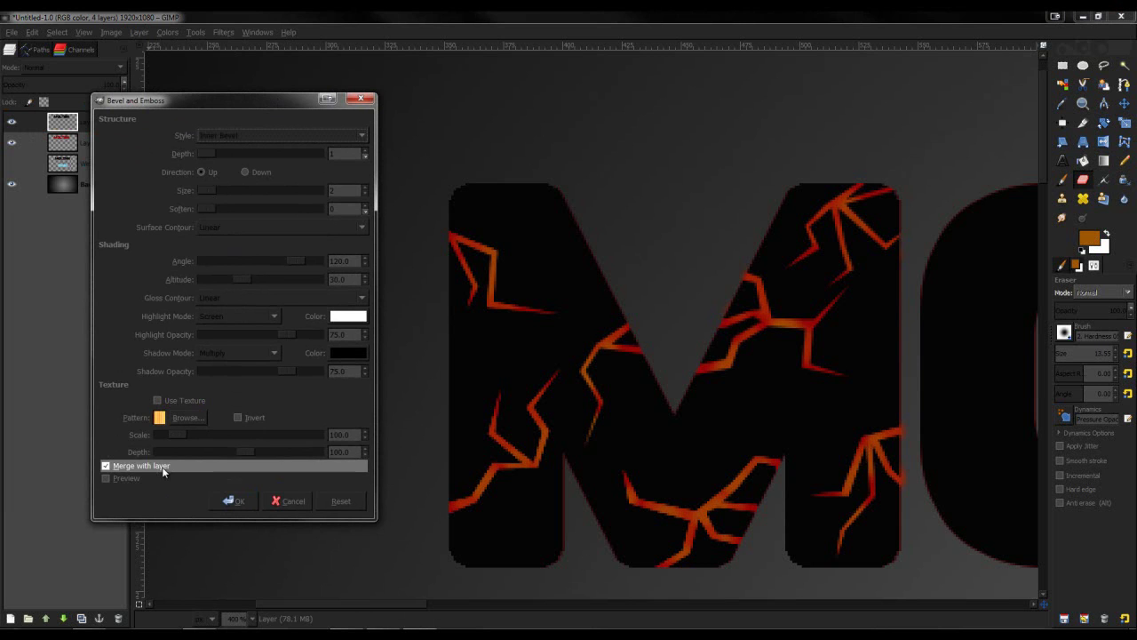
click(238, 504)
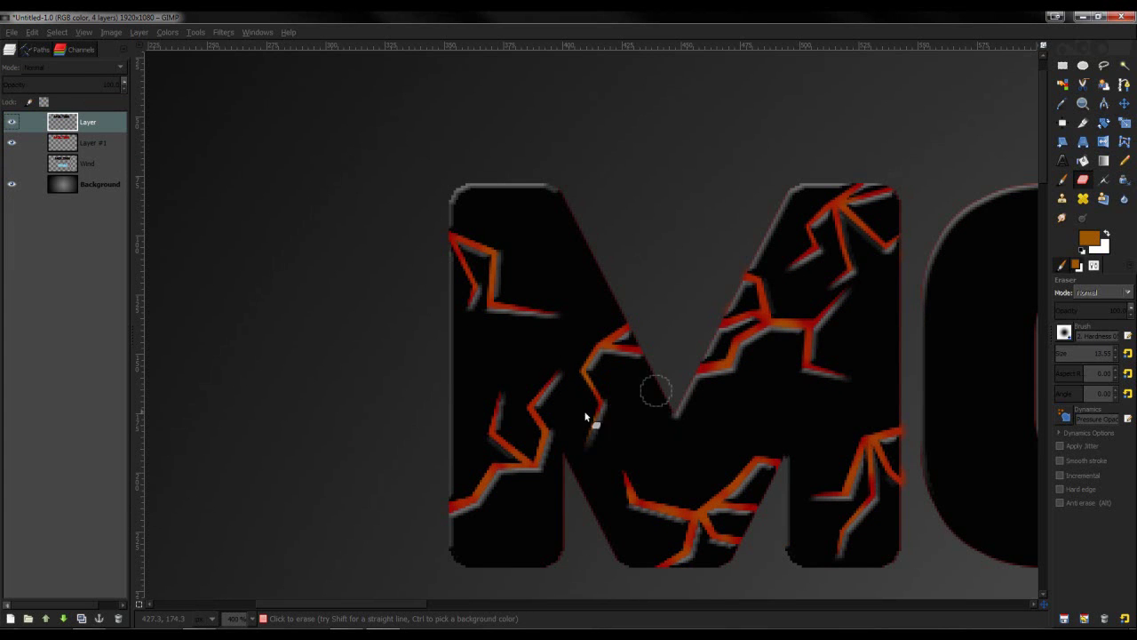
scroll(604, 355, down, 3)
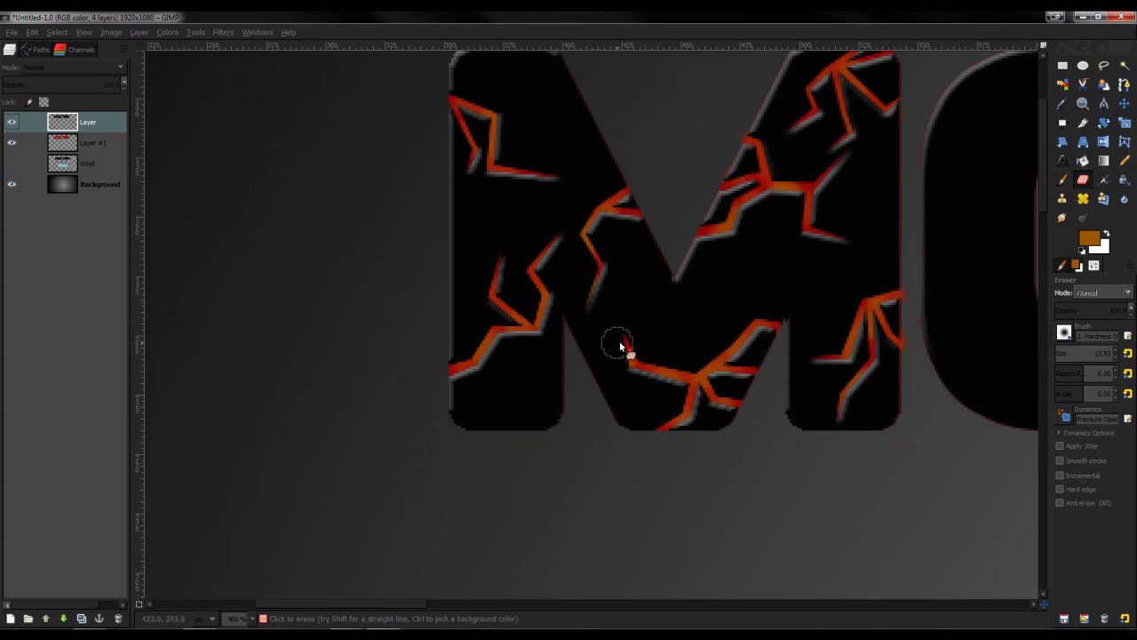
scroll(679, 325, up, 3)
drag(414, 604, 451, 604)
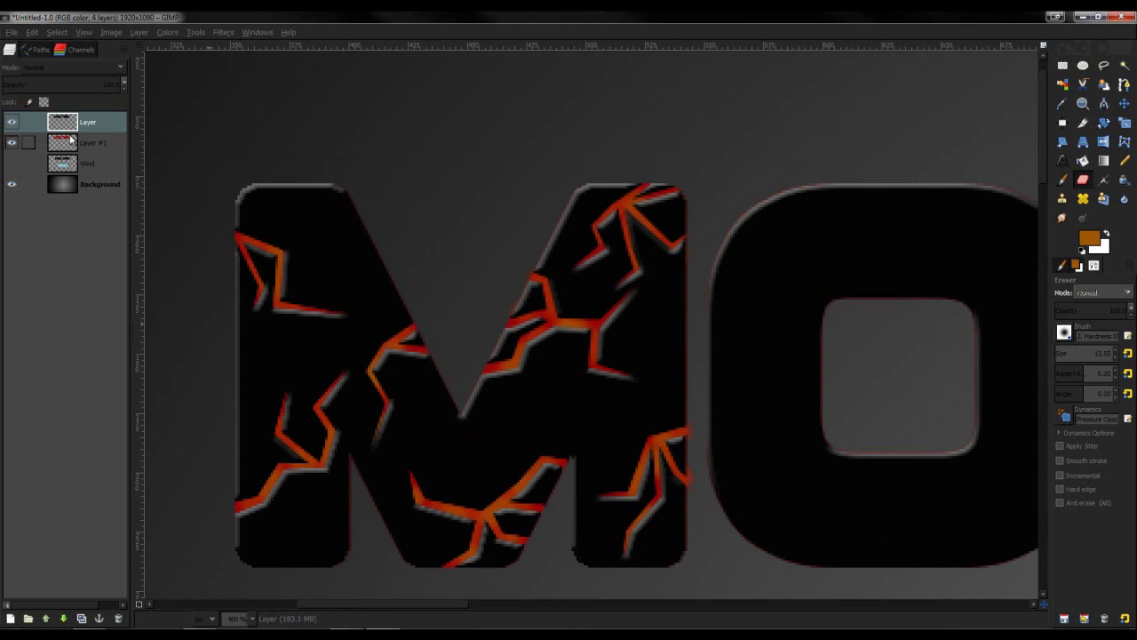
Step: Add a new empty layer and ready the Paintbrush with bright red ff0909
click(11, 618)
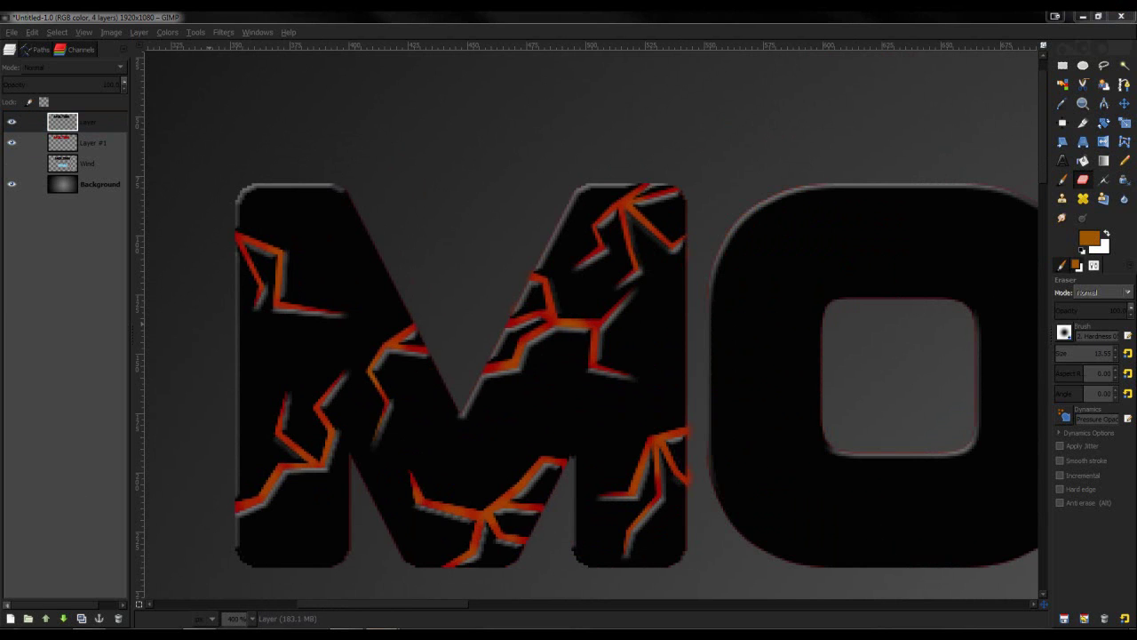
key(Return)
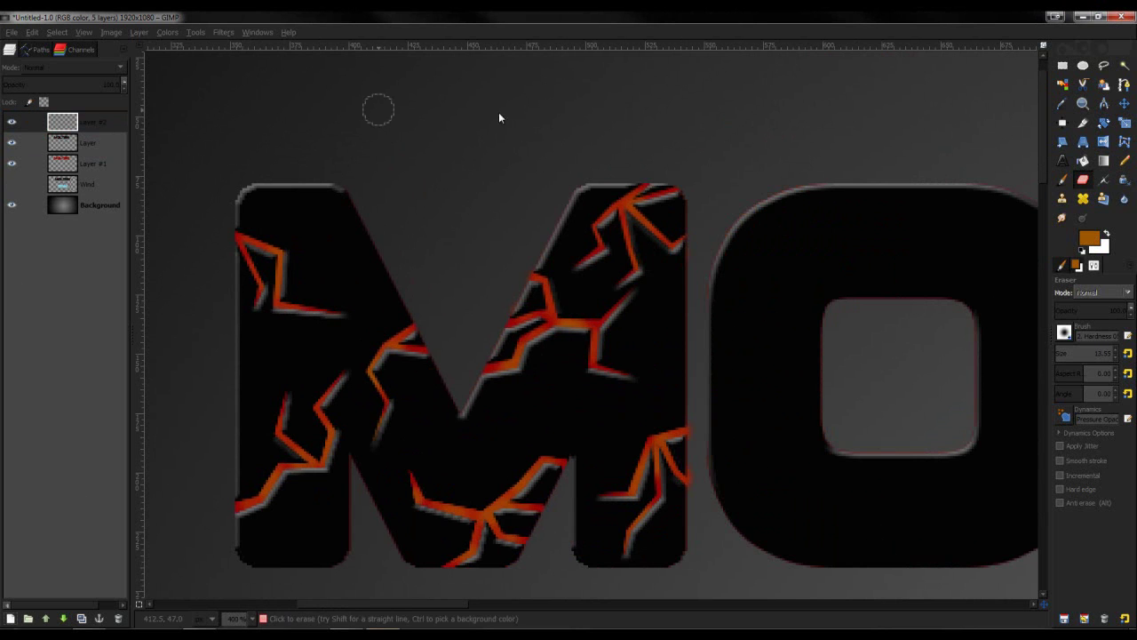
click(1059, 182)
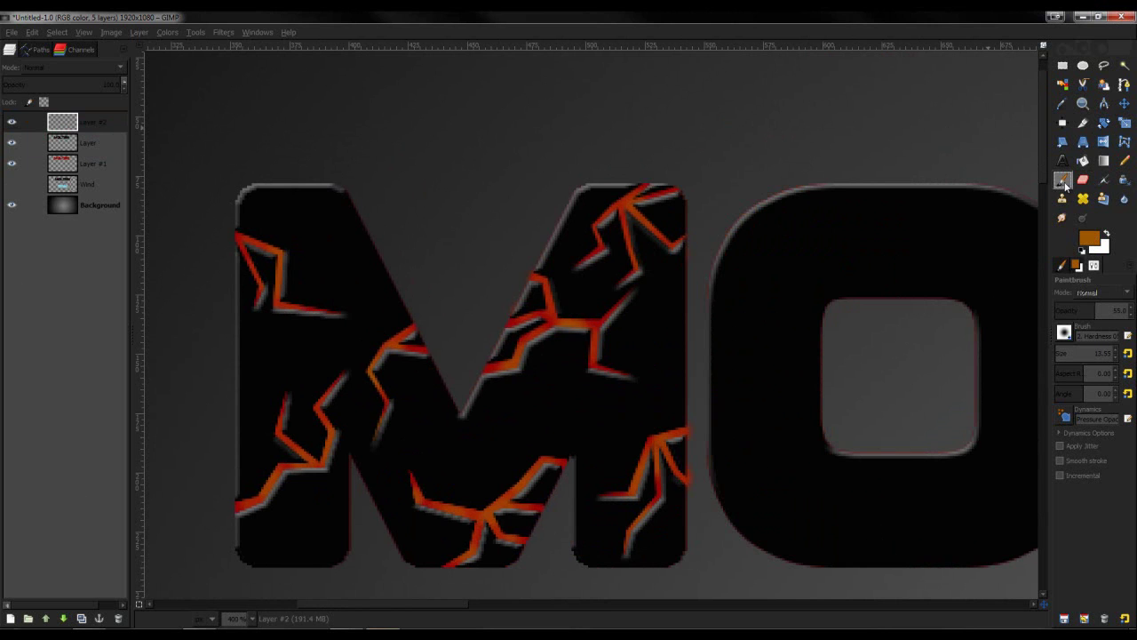
click(1092, 240)
click(927, 408)
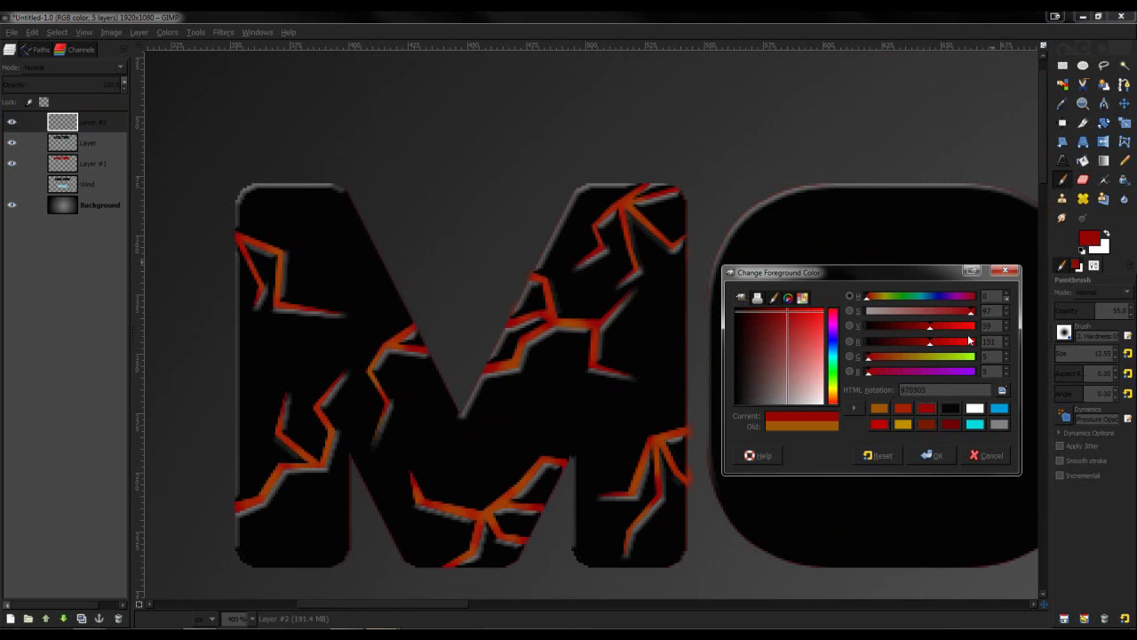
drag(949, 329, 977, 327)
click(933, 455)
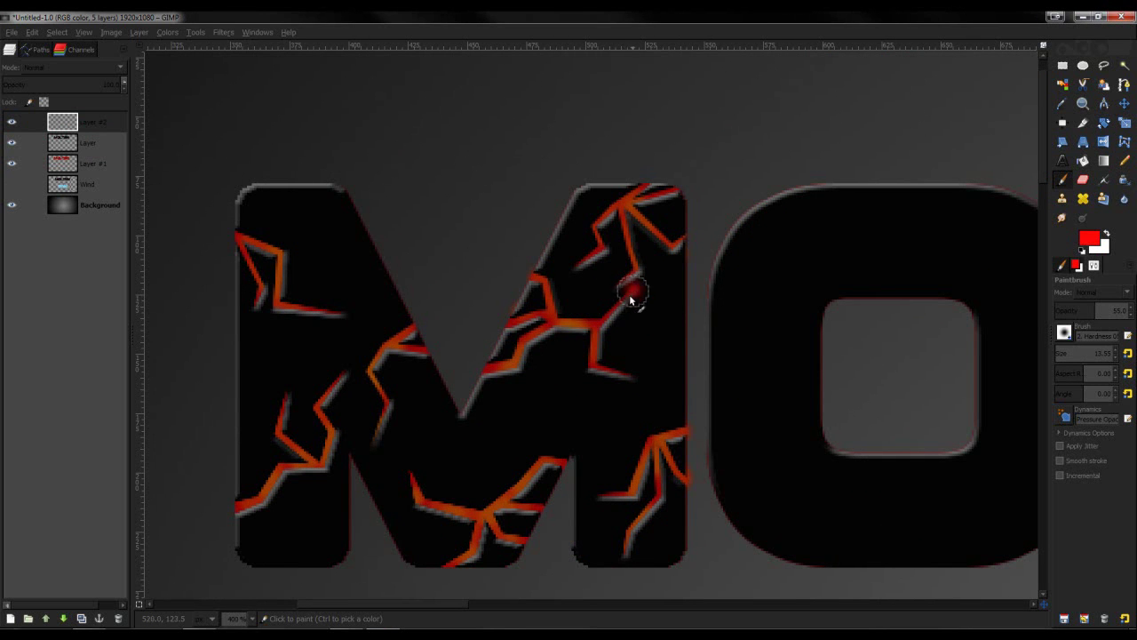
Step: Paint red strokes over the M's cracks: upper, middle, lower-right, bottom and left
mouse_move(634, 292)
mouse_down()
mouse_move(590, 352)
mouse_move(630, 380)
mouse_up()
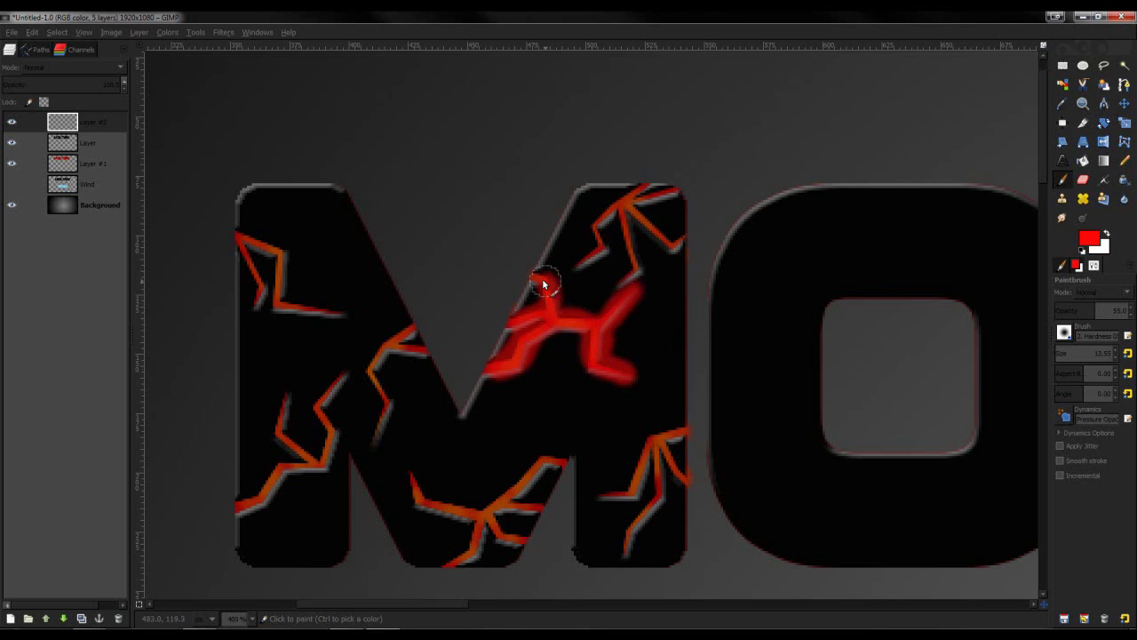
drag(544, 283, 537, 277)
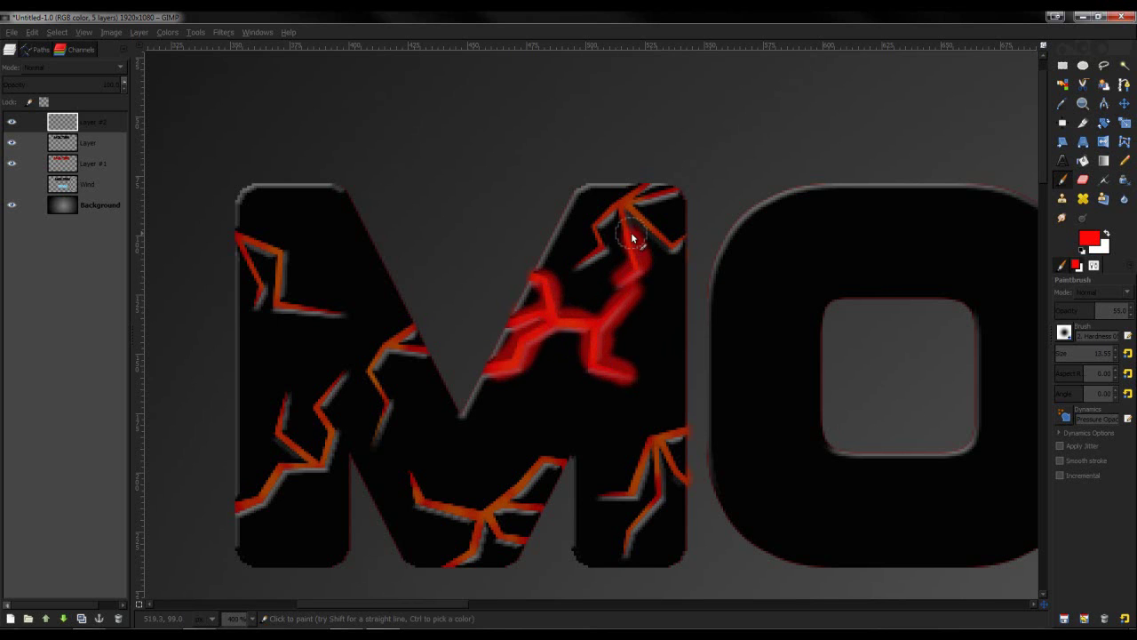
mouse_move(666, 240)
mouse_down()
mouse_move(677, 242)
mouse_move(665, 194)
mouse_move(635, 200)
mouse_up()
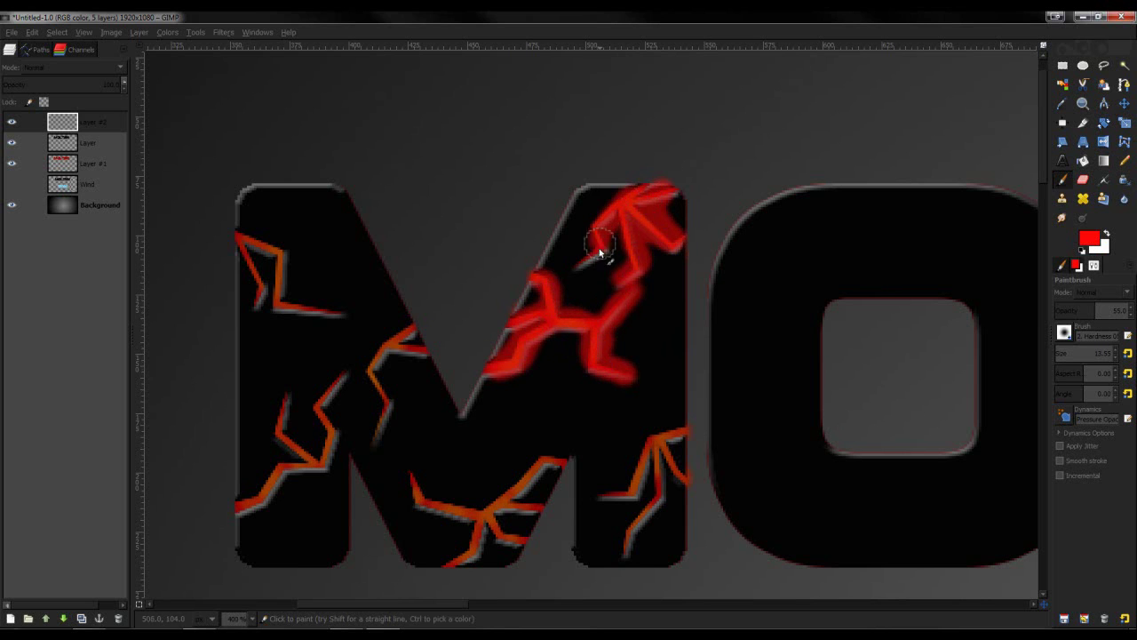
drag(600, 253, 576, 267)
mouse_move(654, 441)
mouse_down()
mouse_move(634, 482)
mouse_move(612, 490)
mouse_move(630, 498)
mouse_up()
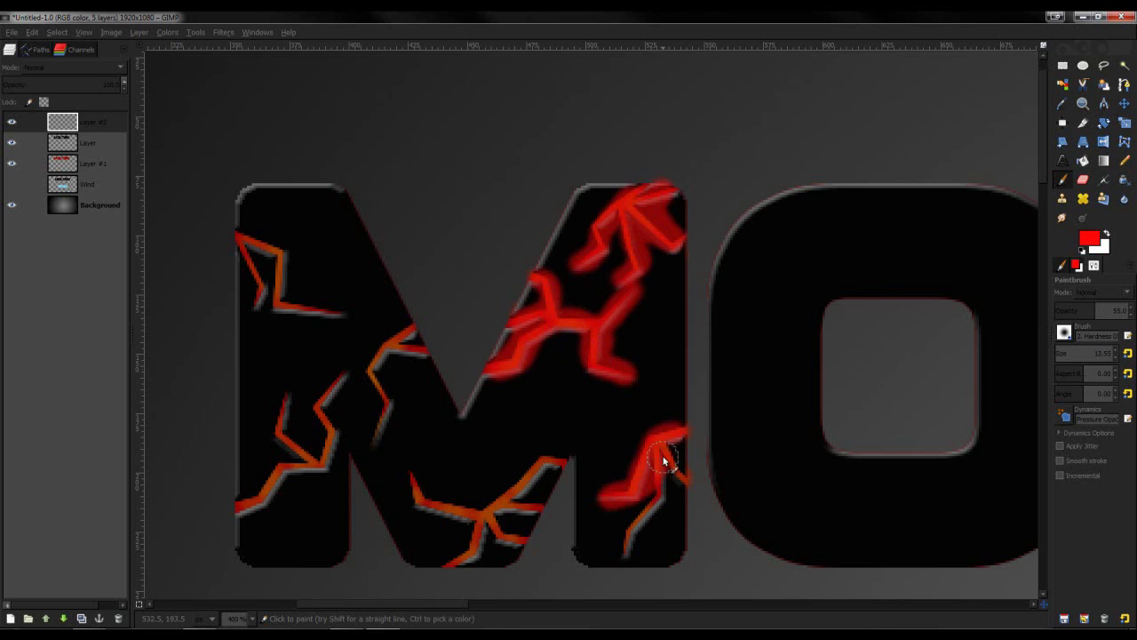
mouse_move(663, 459)
mouse_down()
mouse_move(655, 521)
mouse_move(635, 551)
mouse_up()
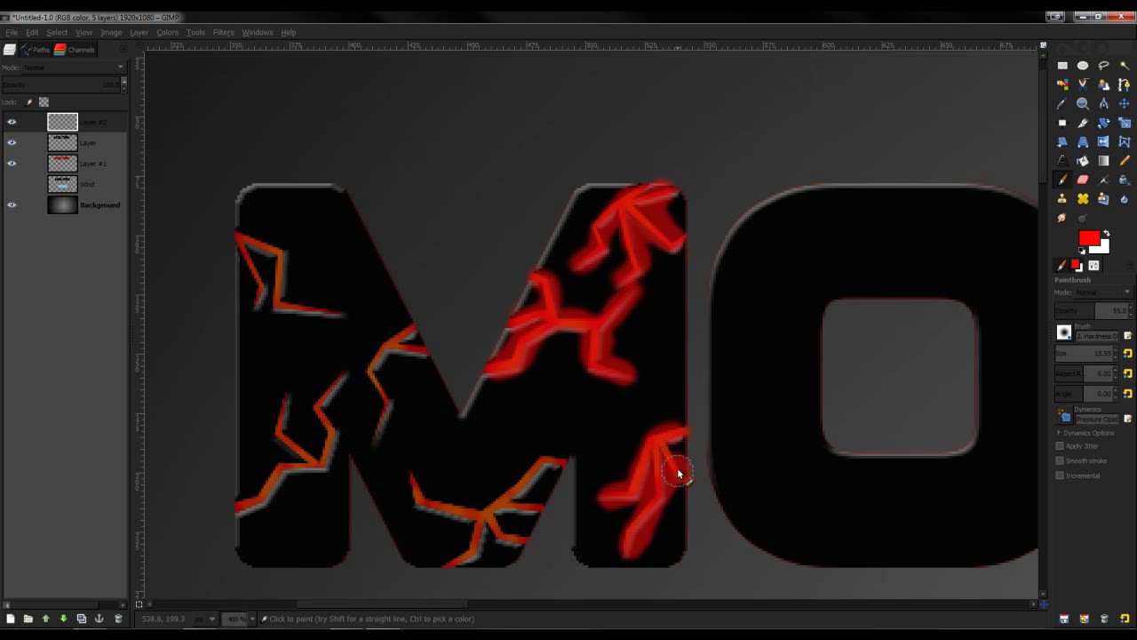
mouse_move(558, 465)
mouse_down()
mouse_move(504, 506)
mouse_move(445, 511)
mouse_move(416, 489)
mouse_move(483, 515)
mouse_move(533, 497)
mouse_move(489, 528)
mouse_move(515, 539)
mouse_move(439, 560)
mouse_up()
mouse_move(256, 242)
mouse_down()
mouse_move(272, 291)
mouse_move(306, 316)
mouse_move(252, 284)
mouse_move(253, 264)
mouse_move(285, 302)
mouse_up()
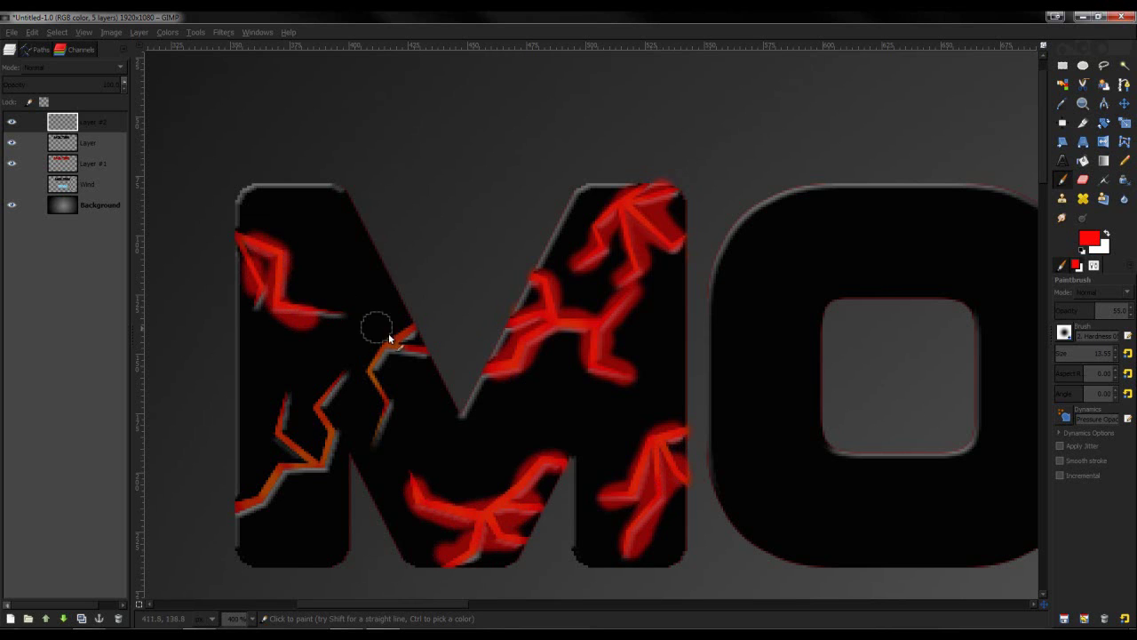
mouse_move(388, 344)
mouse_down()
mouse_move(380, 425)
mouse_move(402, 340)
mouse_move(325, 398)
mouse_move(332, 445)
mouse_move(326, 436)
mouse_move(327, 457)
mouse_move(302, 475)
mouse_move(286, 406)
mouse_up()
drag(288, 462, 264, 498)
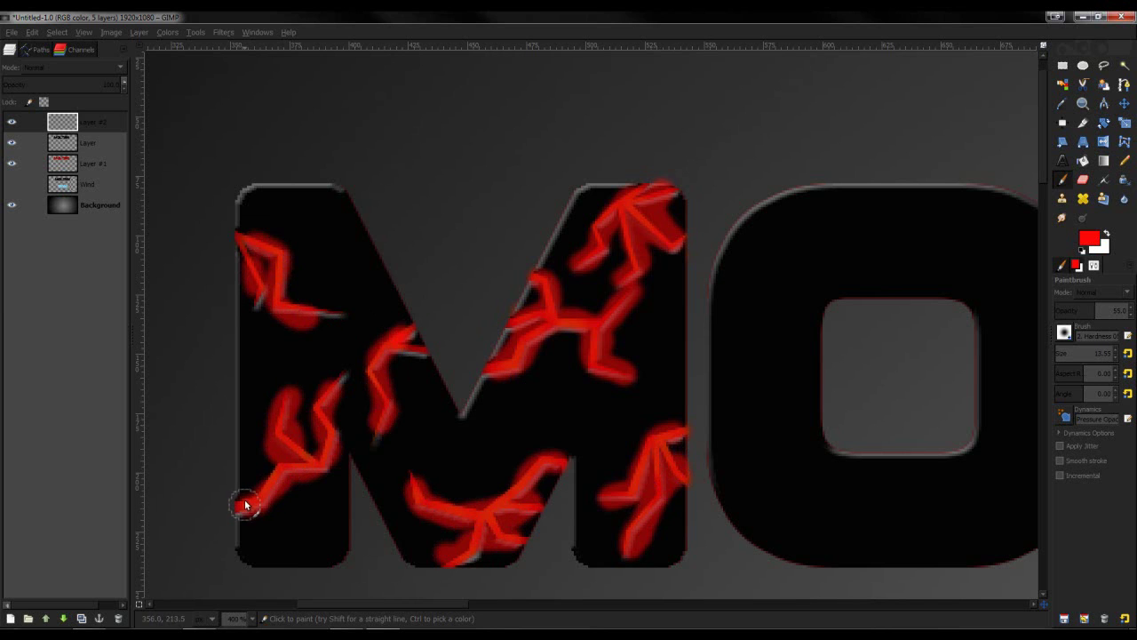
Step: Switch the red paint layer to Soft light blending and view the whole MOLTEN word
click(46, 66)
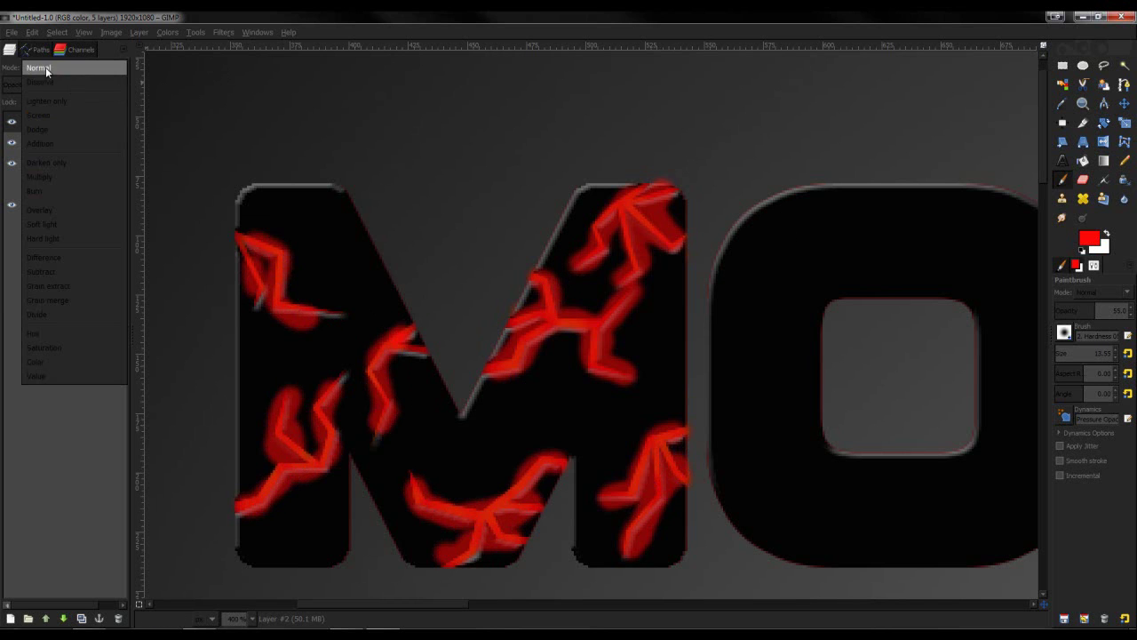
click(58, 223)
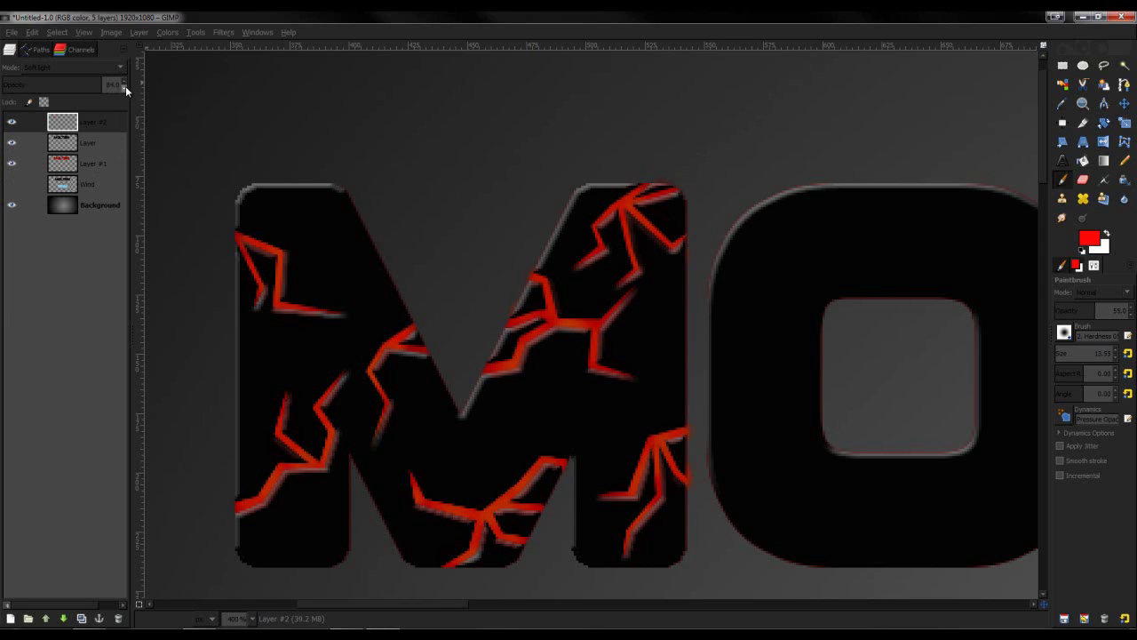
scroll(123, 91, down, 20)
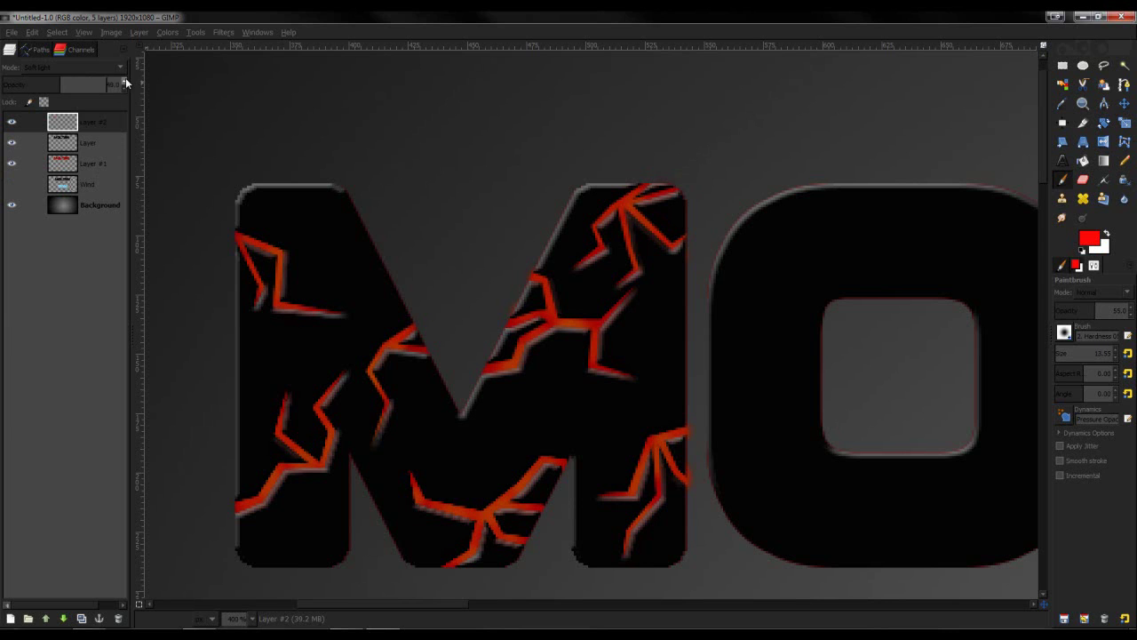
scroll(125, 77, up, 3)
scroll(867, 174, down, 3)
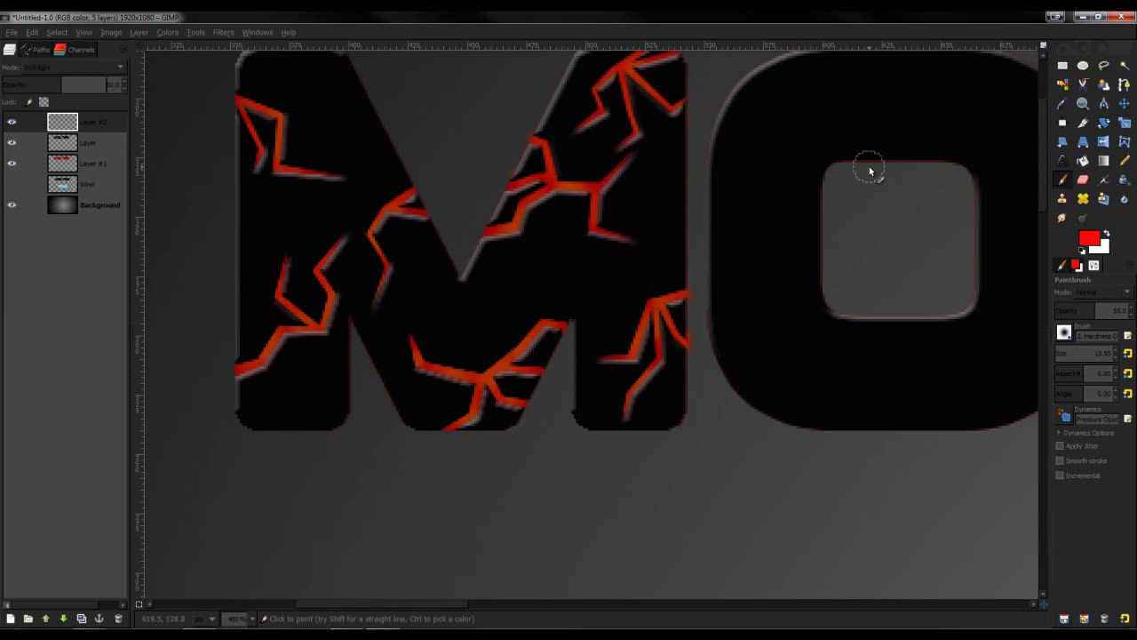
scroll(869, 166, down, 4)
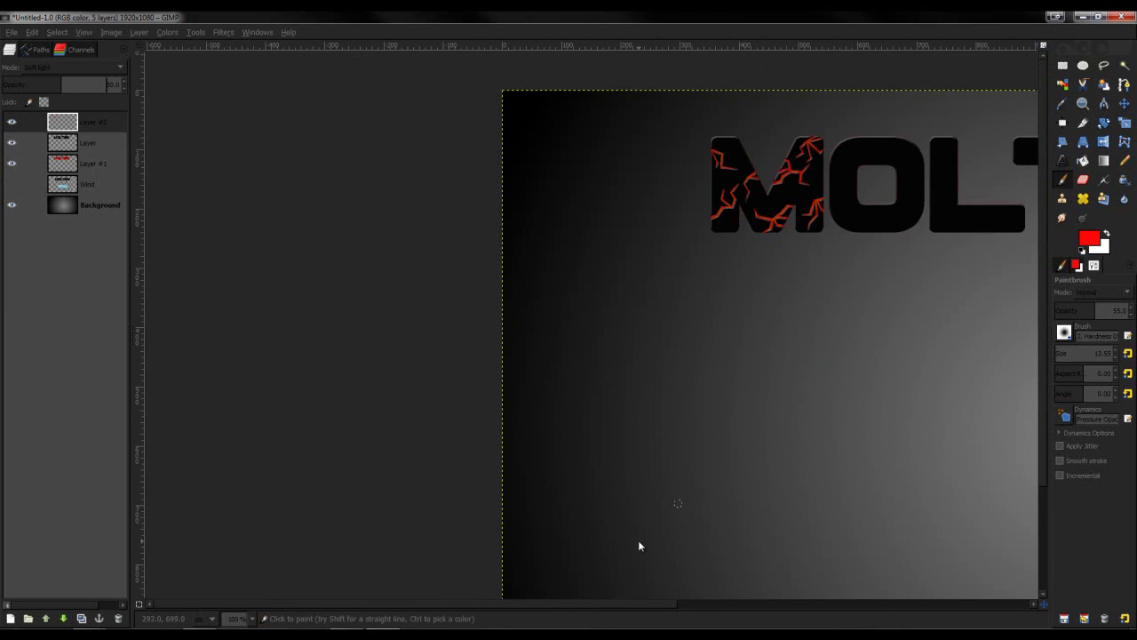
drag(609, 609, 707, 609)
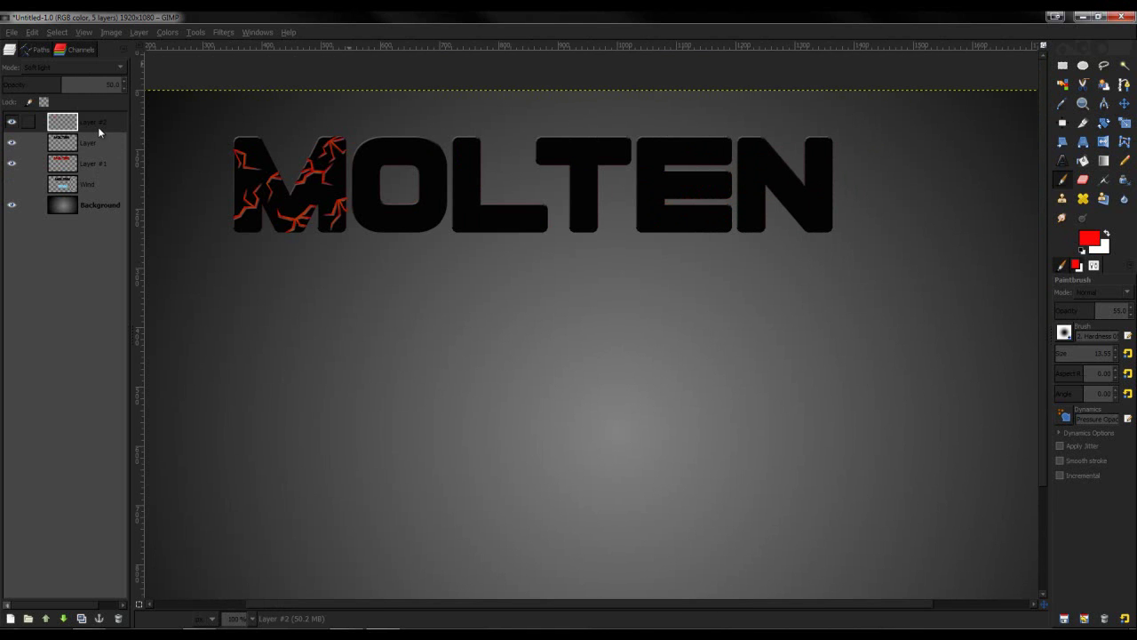
Step: Merge the visible MOLTEN layers into one, keeping the grey background shown
click(11, 205)
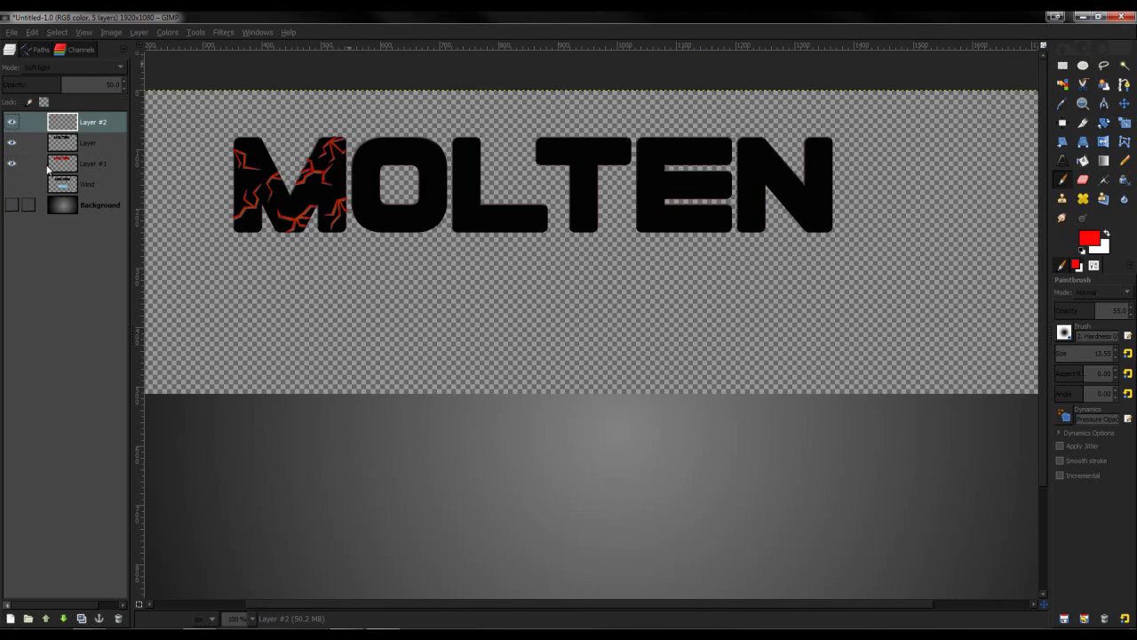
right_click(69, 144)
click(95, 405)
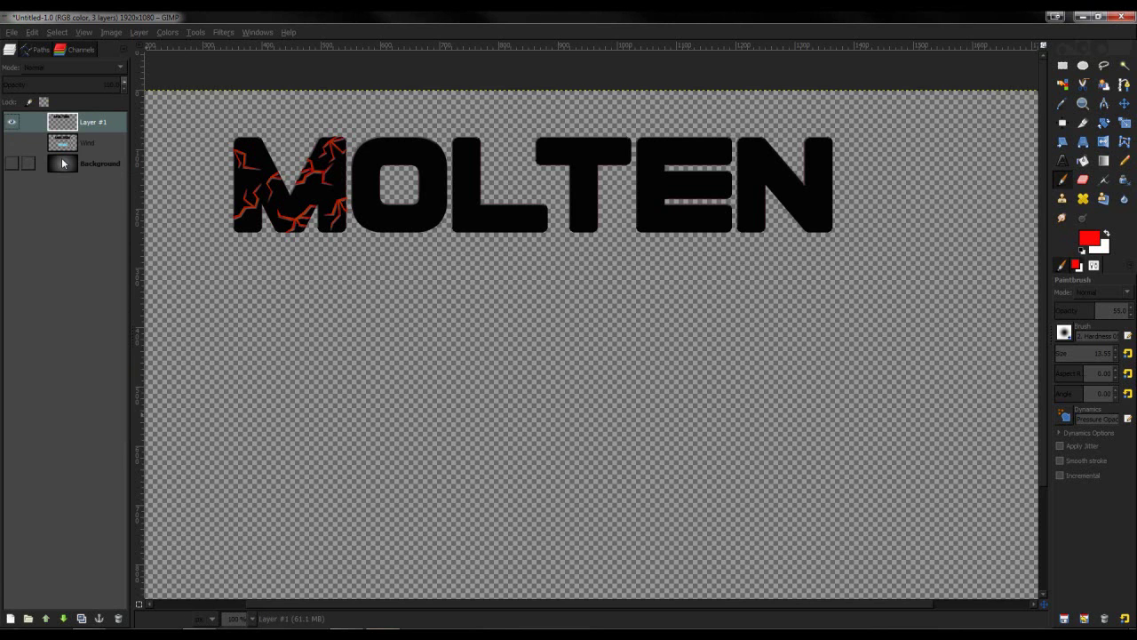
click(11, 163)
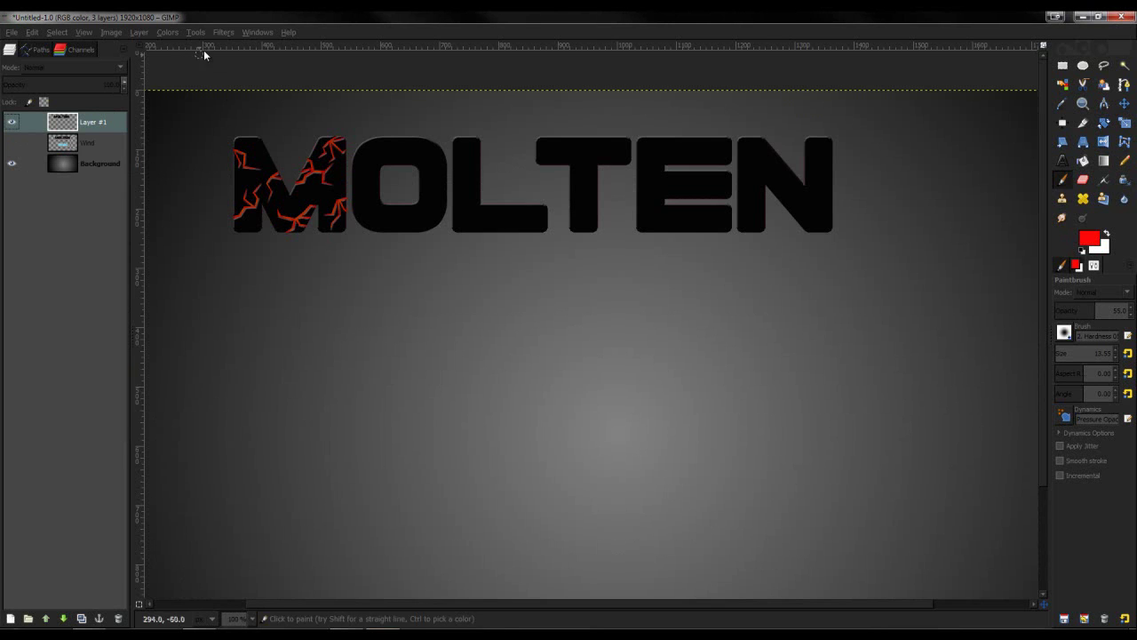
Step: Add a red Drop Shadow to MOLTEN with offsets 0 and blur 15
click(223, 31)
mouse_move(256, 135)
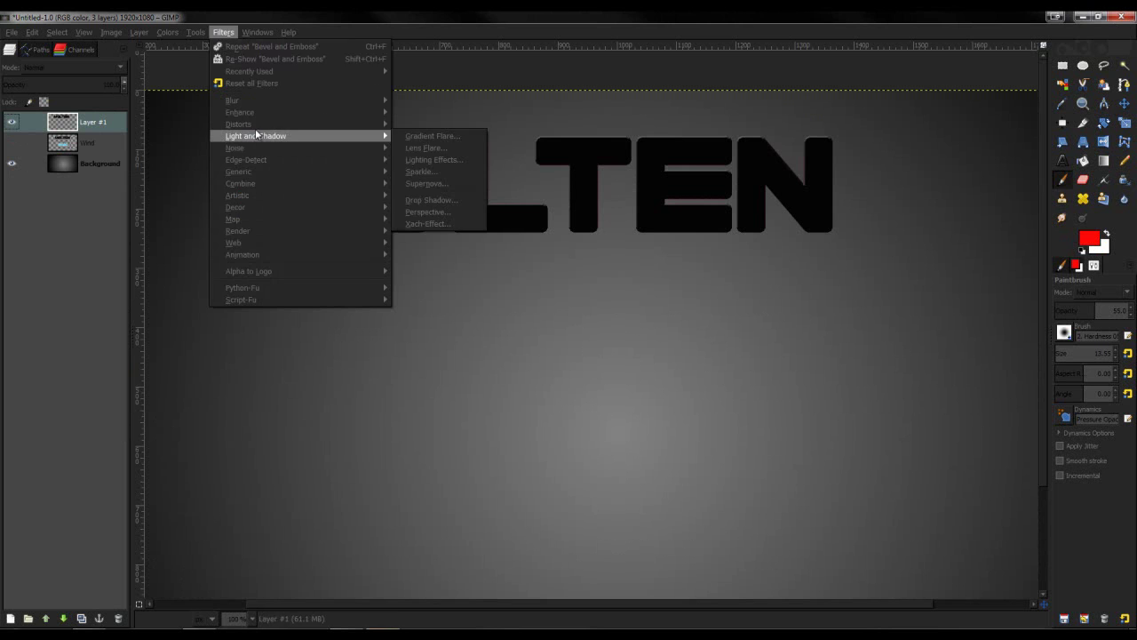
click(431, 200)
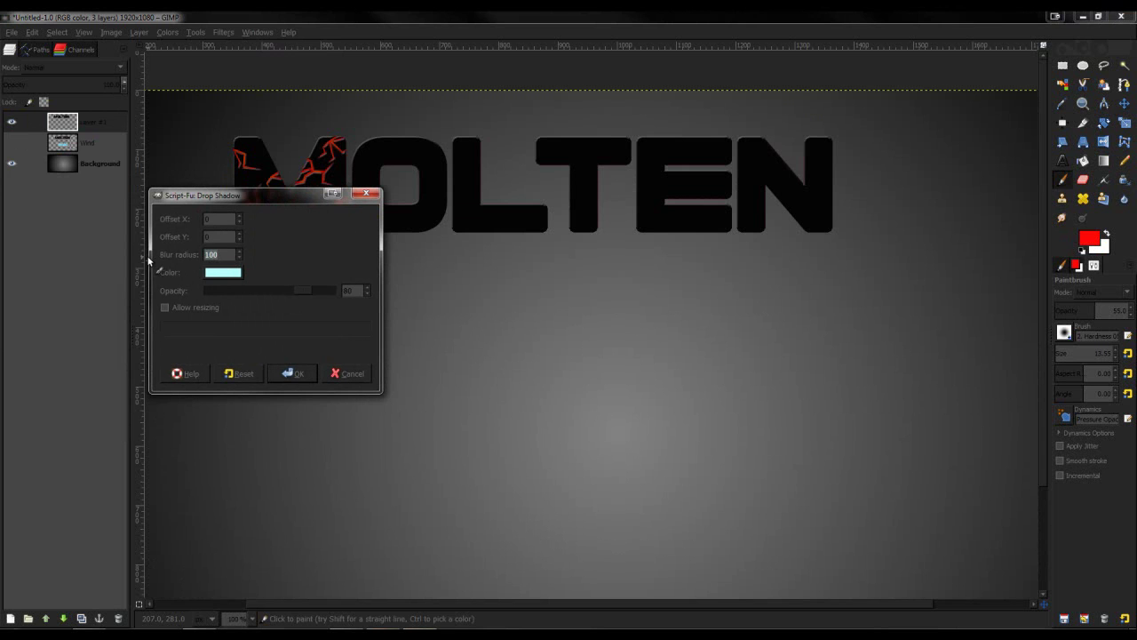
click(223, 272)
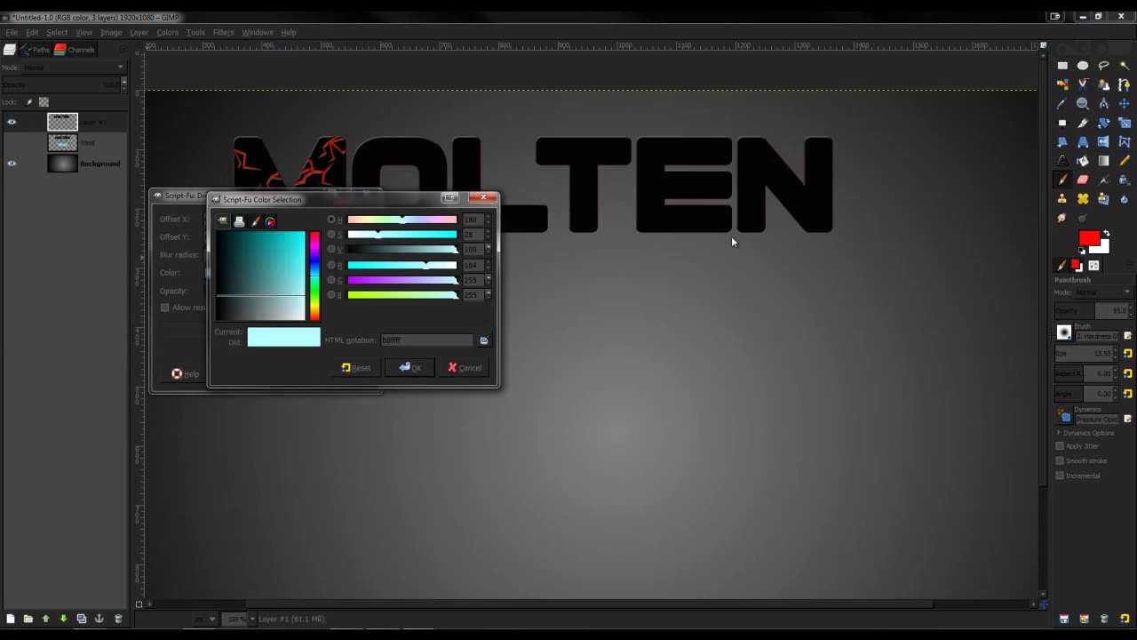
drag(731, 235, 553, 235)
drag(635, 311, 635, 266)
drag(722, 271, 692, 286)
click(735, 405)
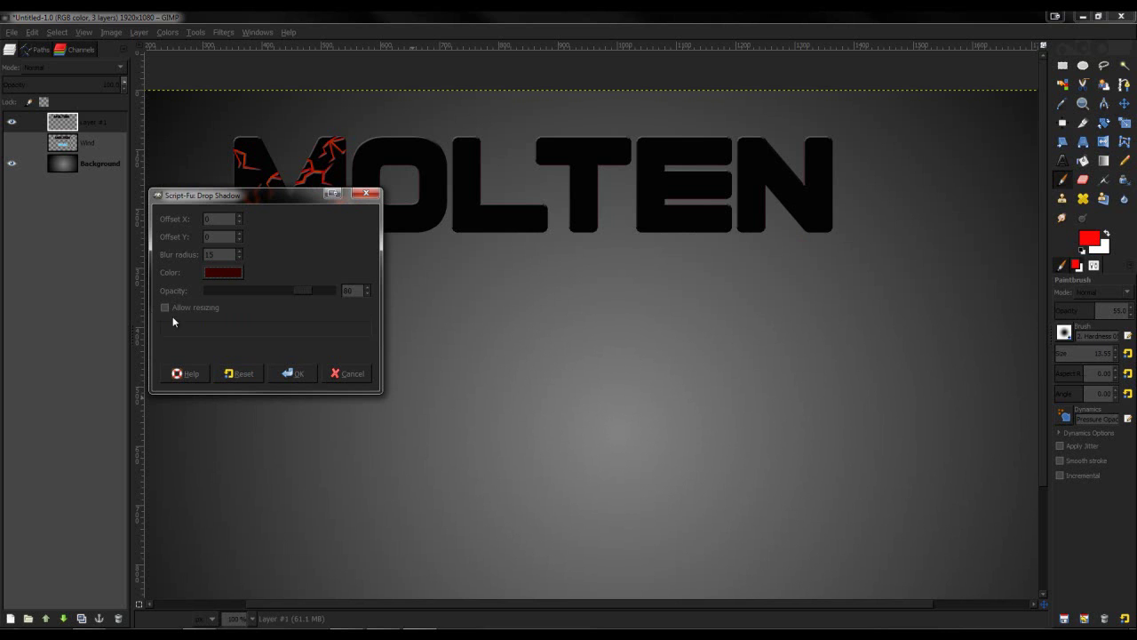
click(293, 373)
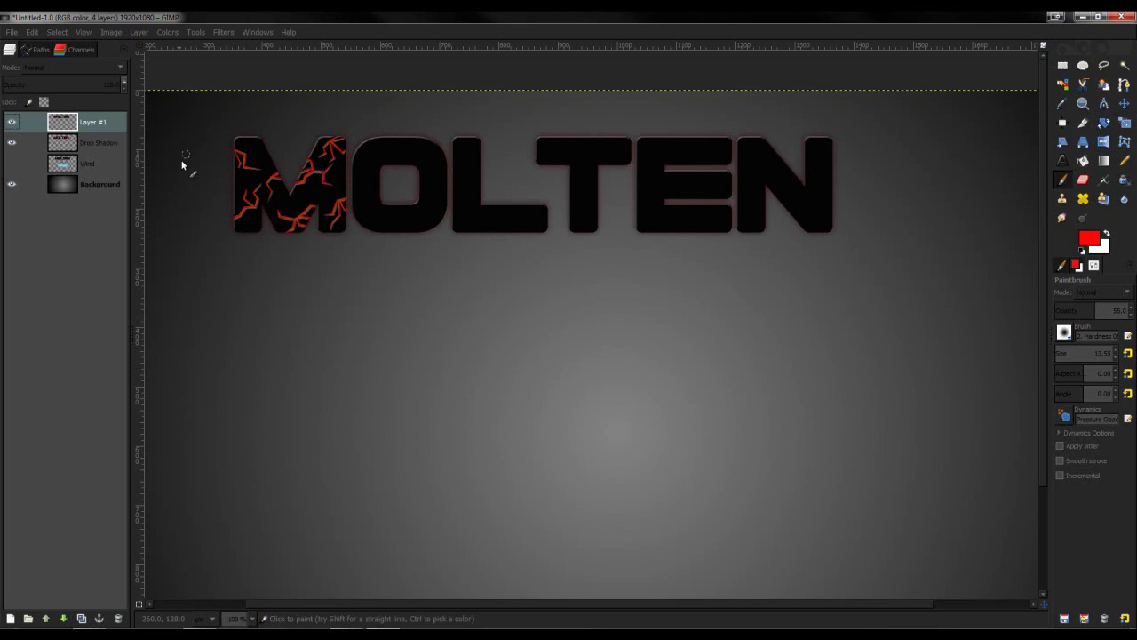
Step: Merge Layer #1 down into the Drop Shadow layer, then hide it and the WIND layer
right_click(115, 129)
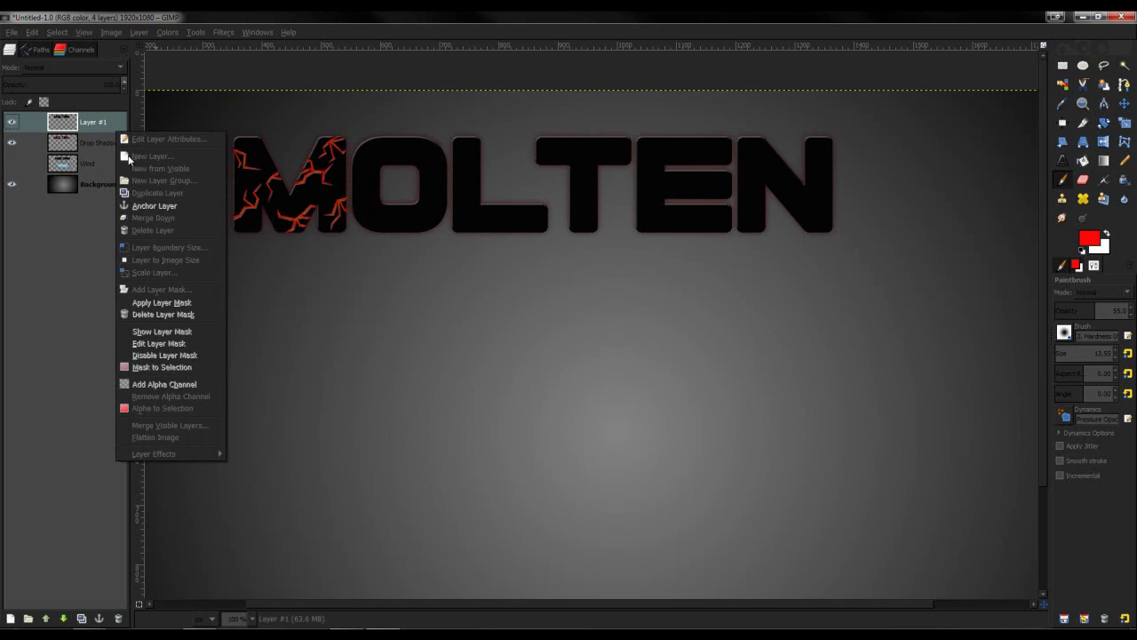
click(185, 219)
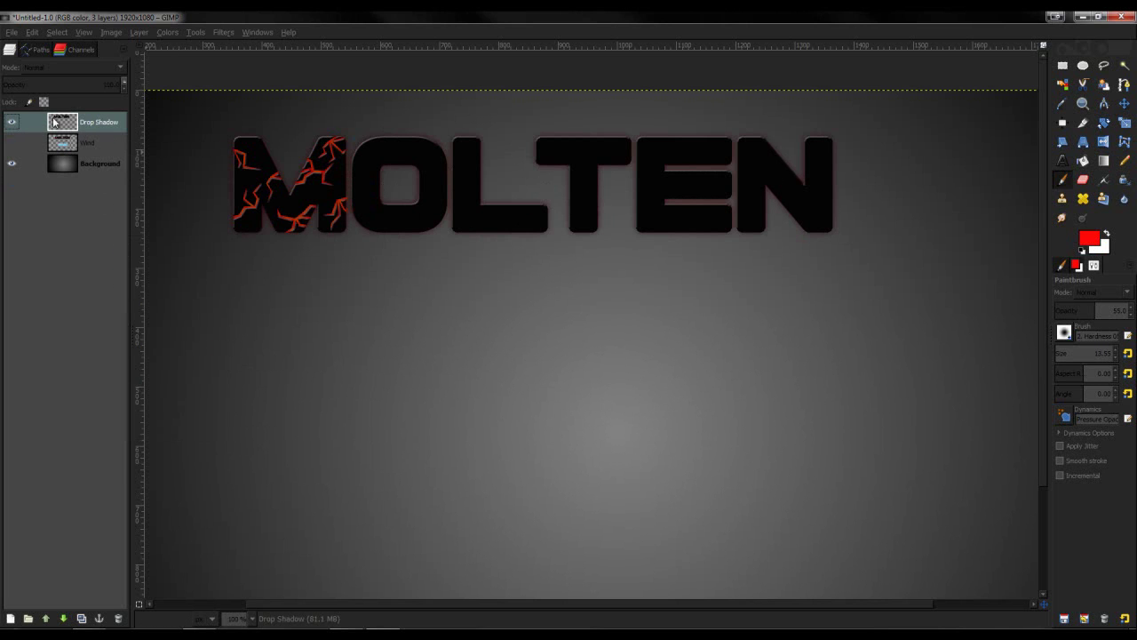
click(11, 122)
click(12, 142)
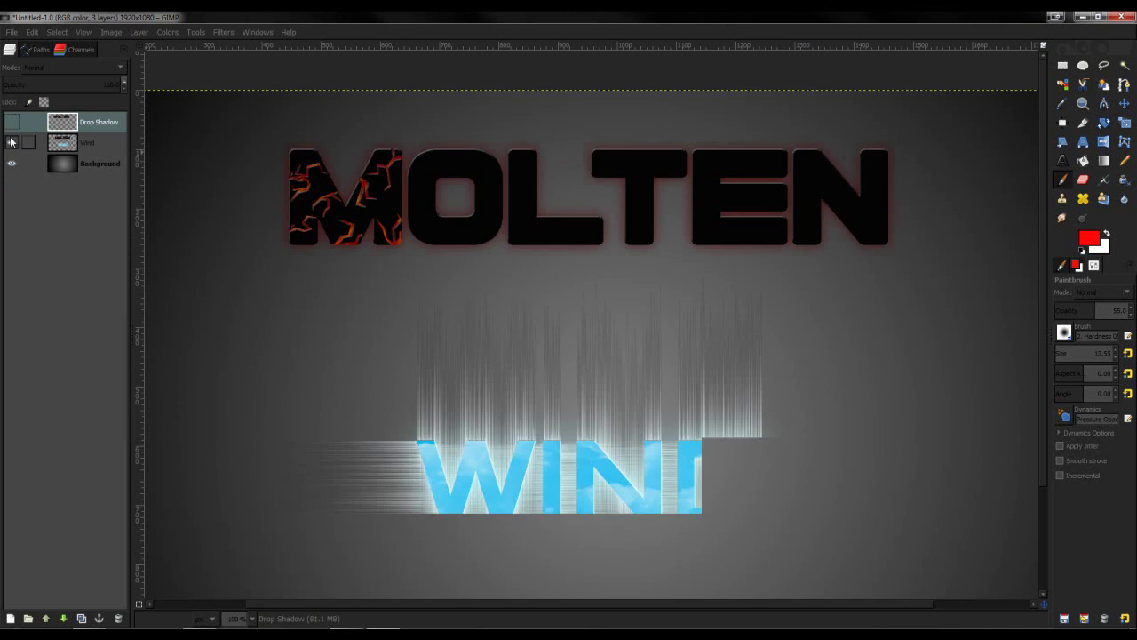
scroll(634, 400, down, 3)
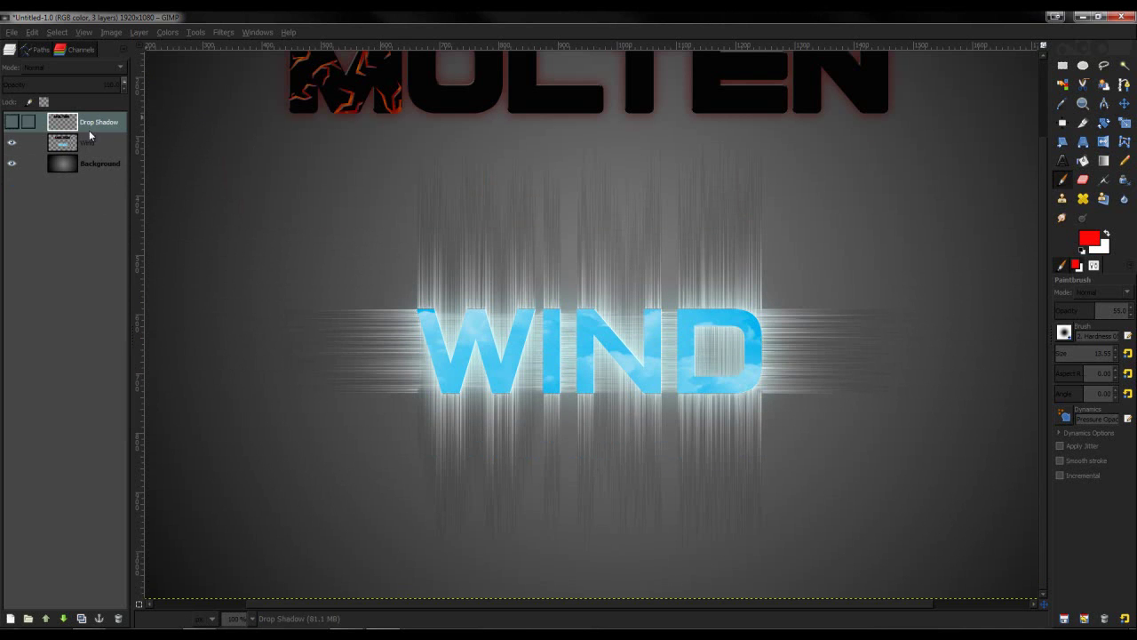
click(11, 121)
click(11, 121)
click(12, 142)
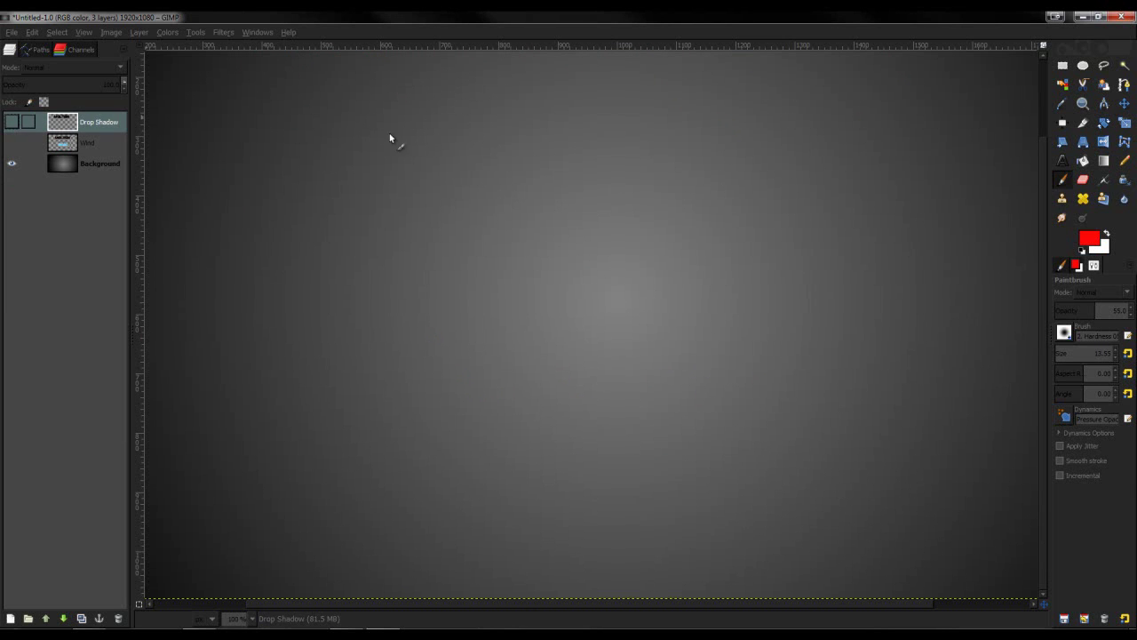
Step: Draw a wide text box below the canvas centre and type WIND
click(1063, 160)
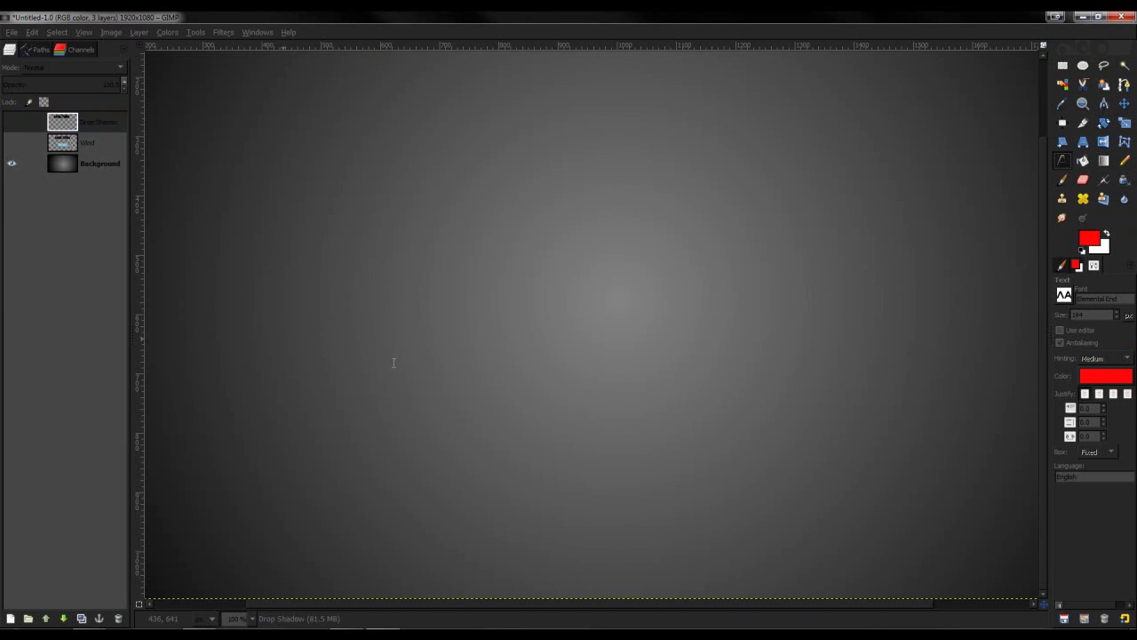
drag(282, 338, 933, 531)
text(W)
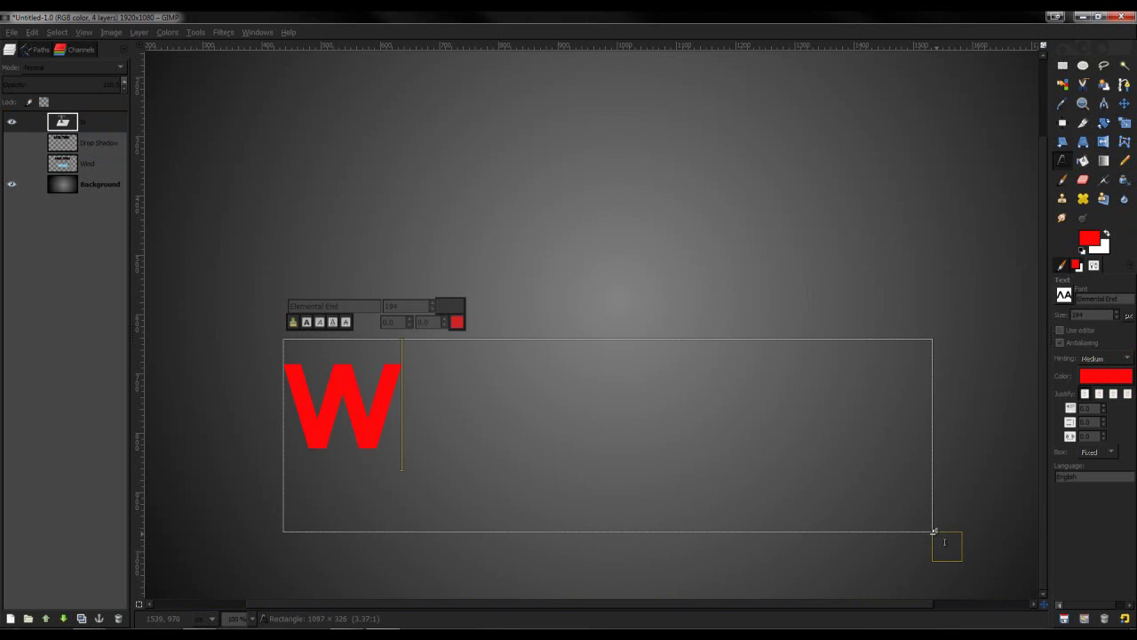
key(BackSpace)
text(WIND)
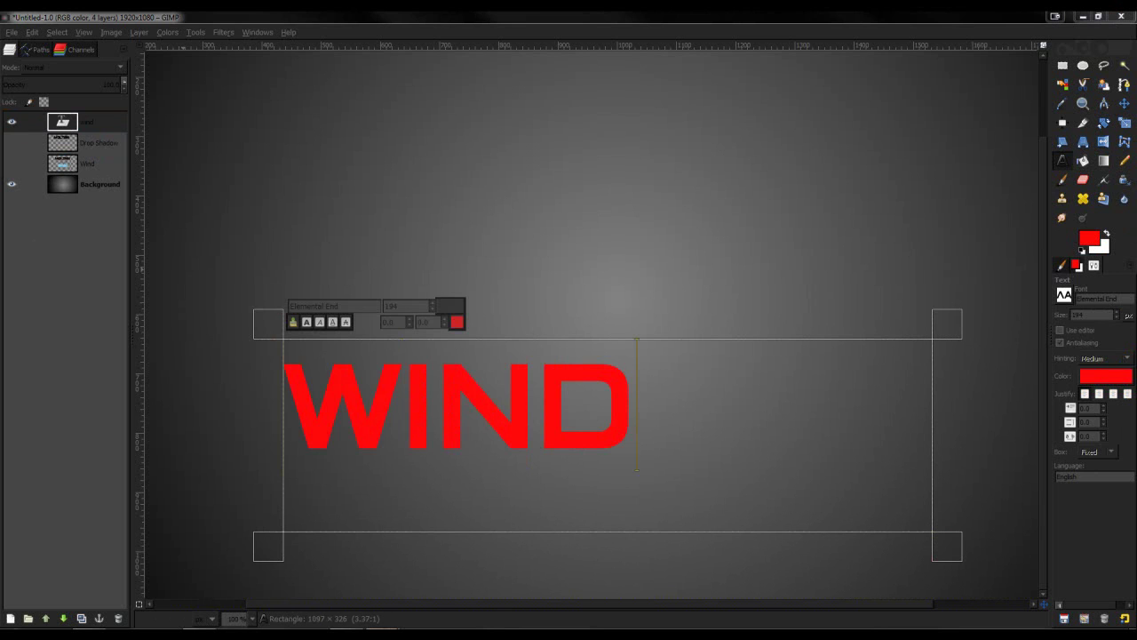
Step: Recolour the WIND text from red to a deep blue
drag(254, 181, 453, 125)
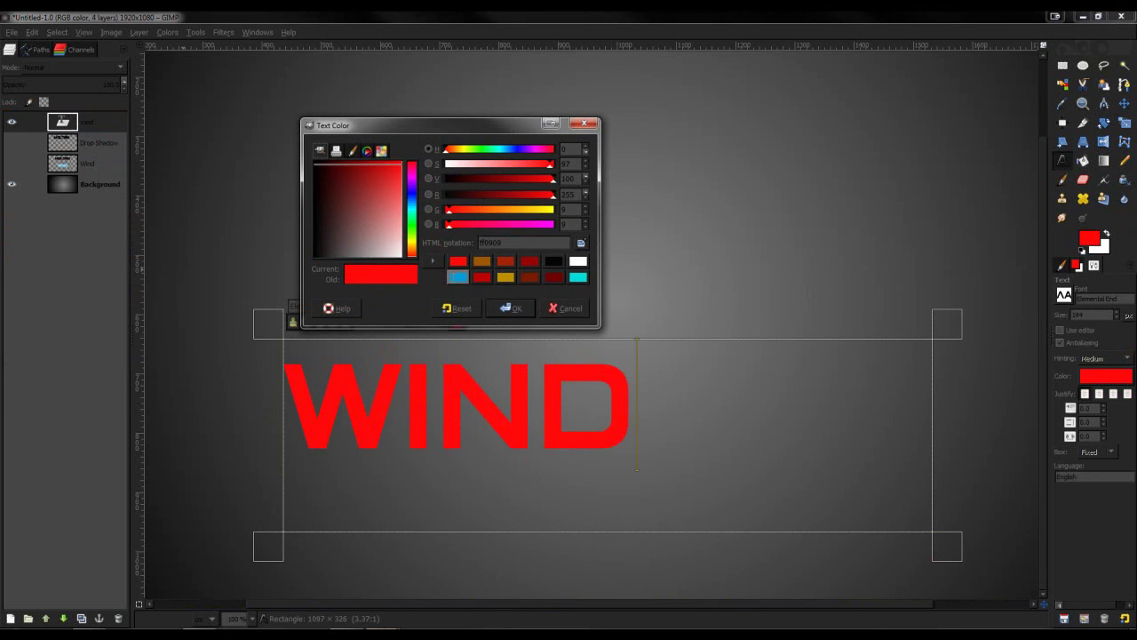
click(457, 276)
drag(526, 182, 521, 182)
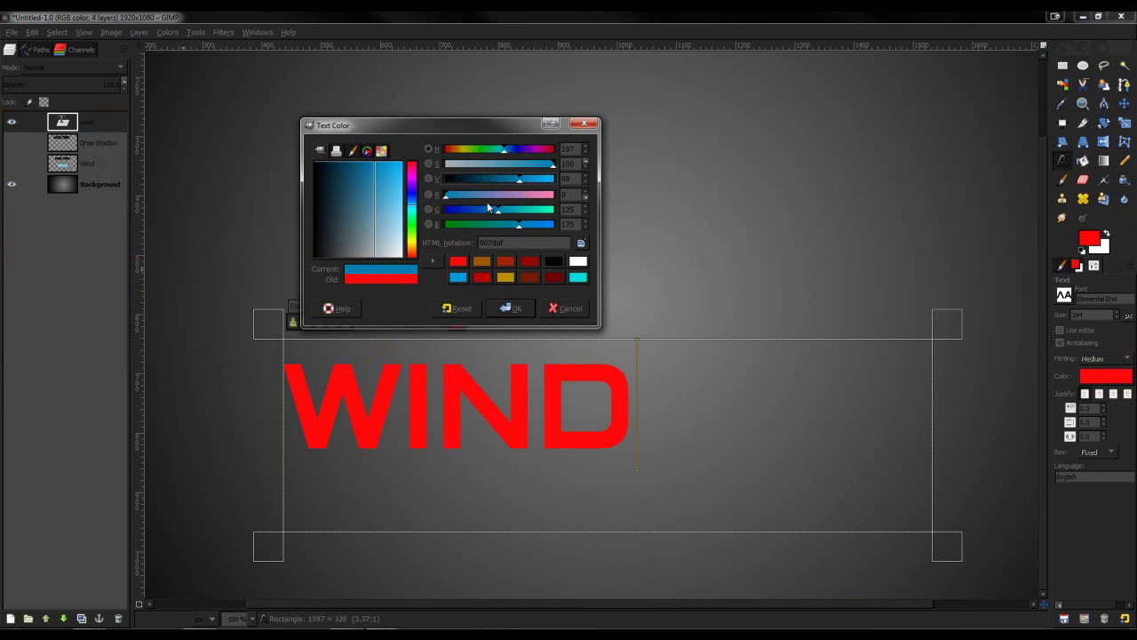
click(497, 213)
click(511, 308)
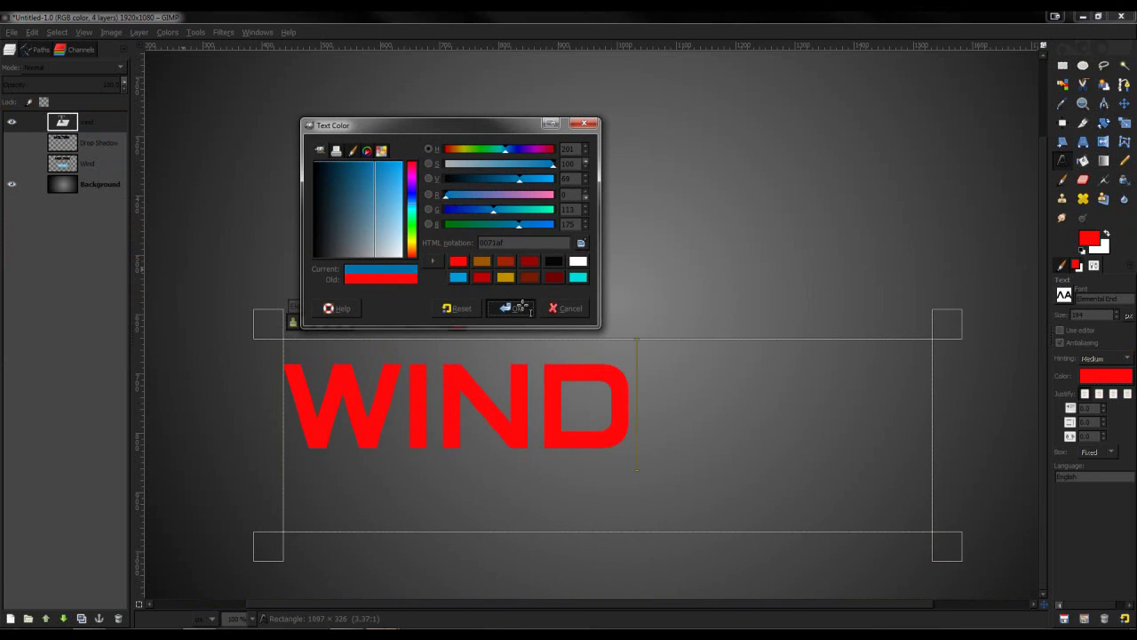
click(1124, 103)
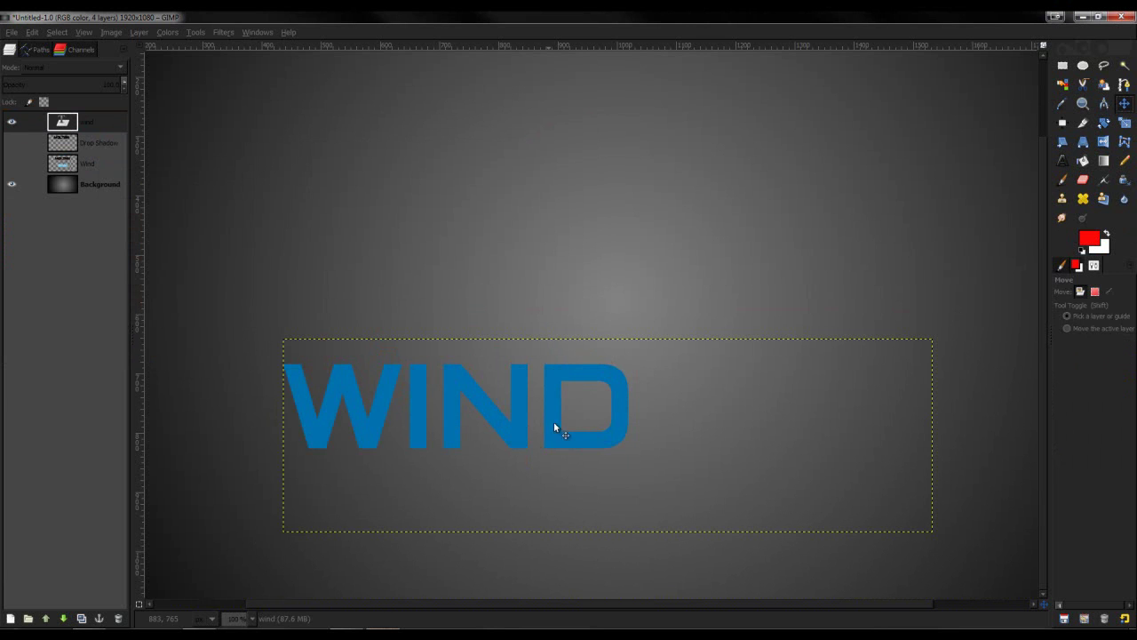
Step: Shift WIND right and down, delete an accidental pasted copy, and paste the cloud photo
drag(569, 441, 709, 457)
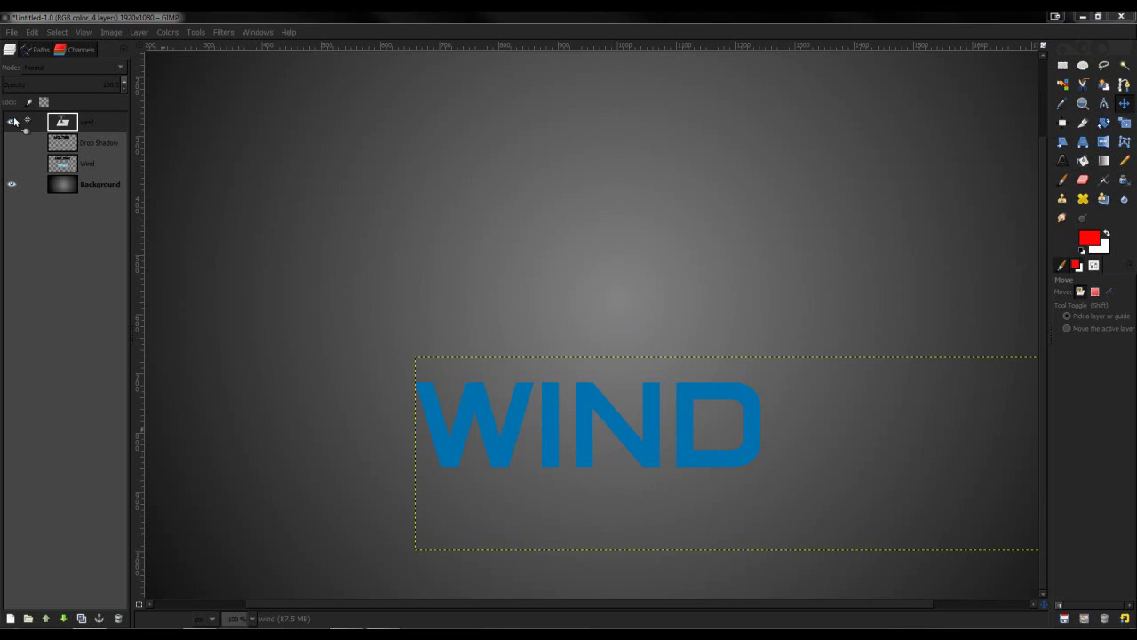
click(548, 16)
key(ctrl+c)
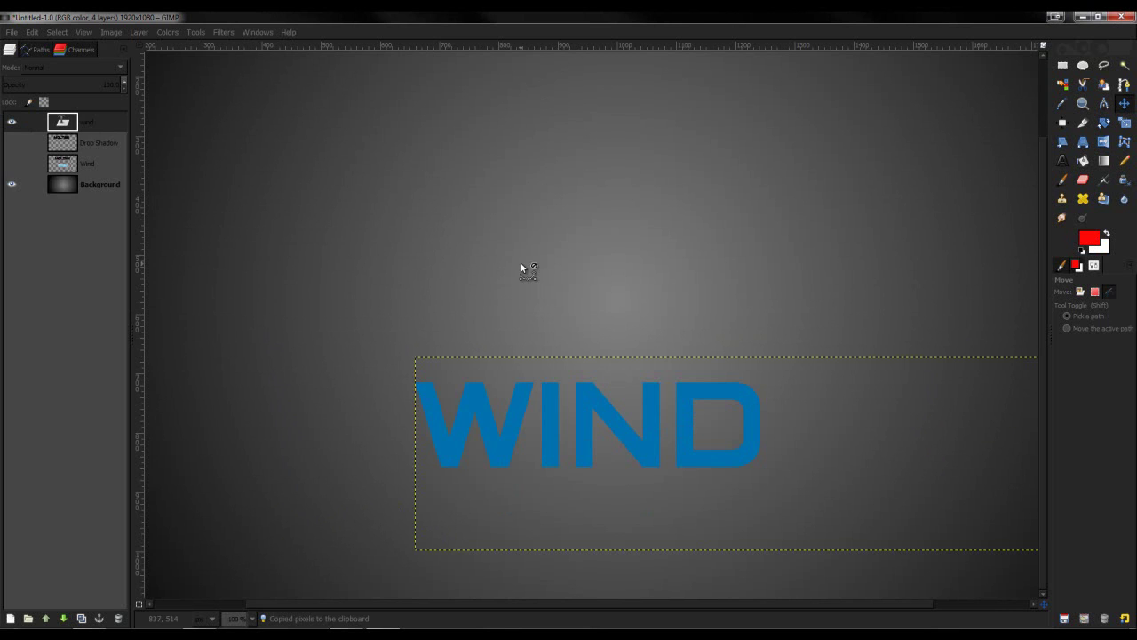
key(ctrl+v)
right_click(94, 147)
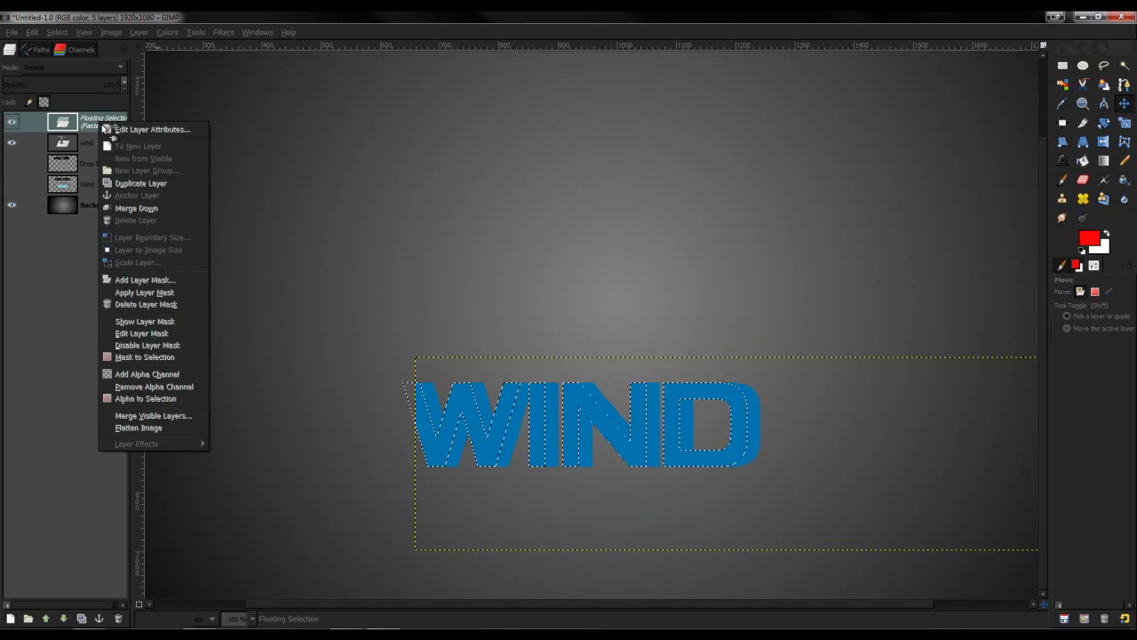
click(117, 144)
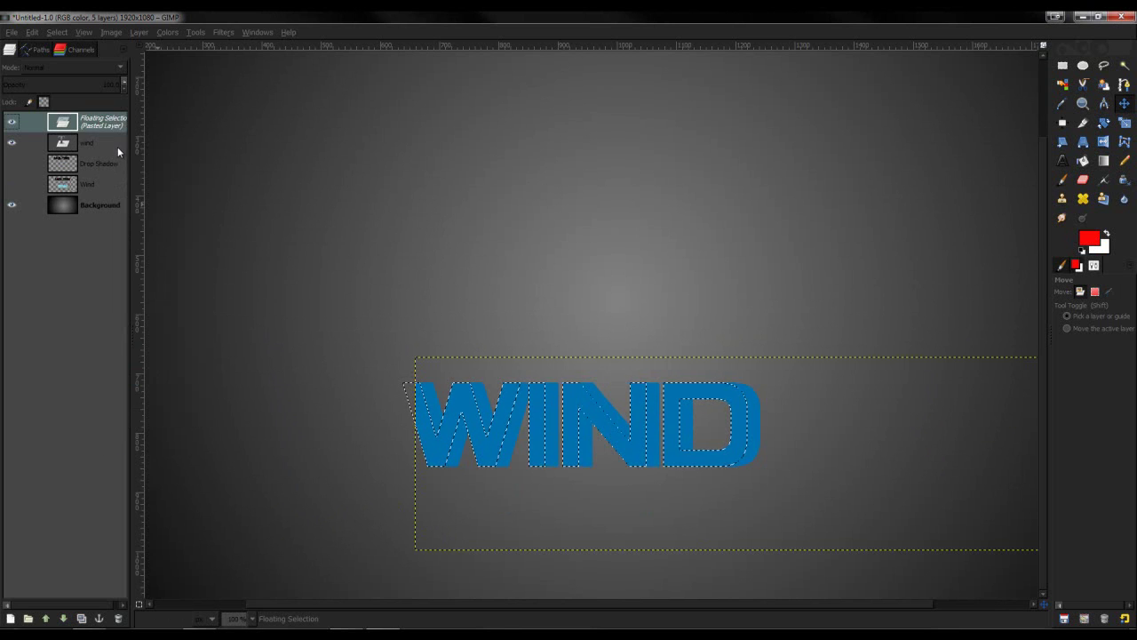
click(119, 618)
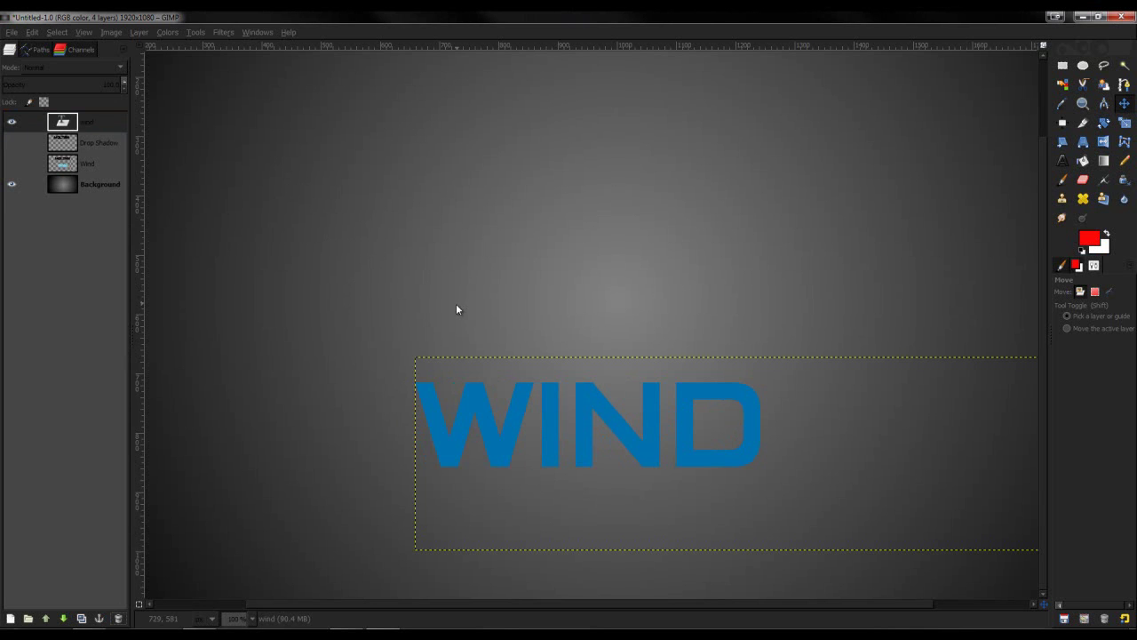
key(ctrl+v)
Step: Turn the floating clouds into a new layer and scale it down
right_click(94, 121)
click(152, 145)
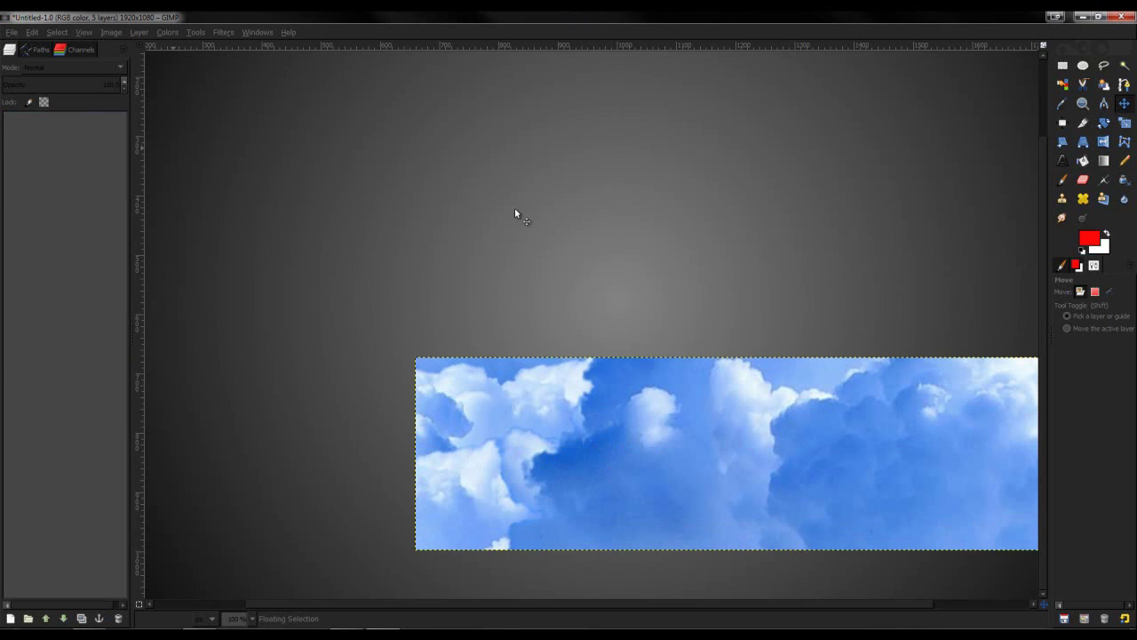
scroll(741, 248, down, 2)
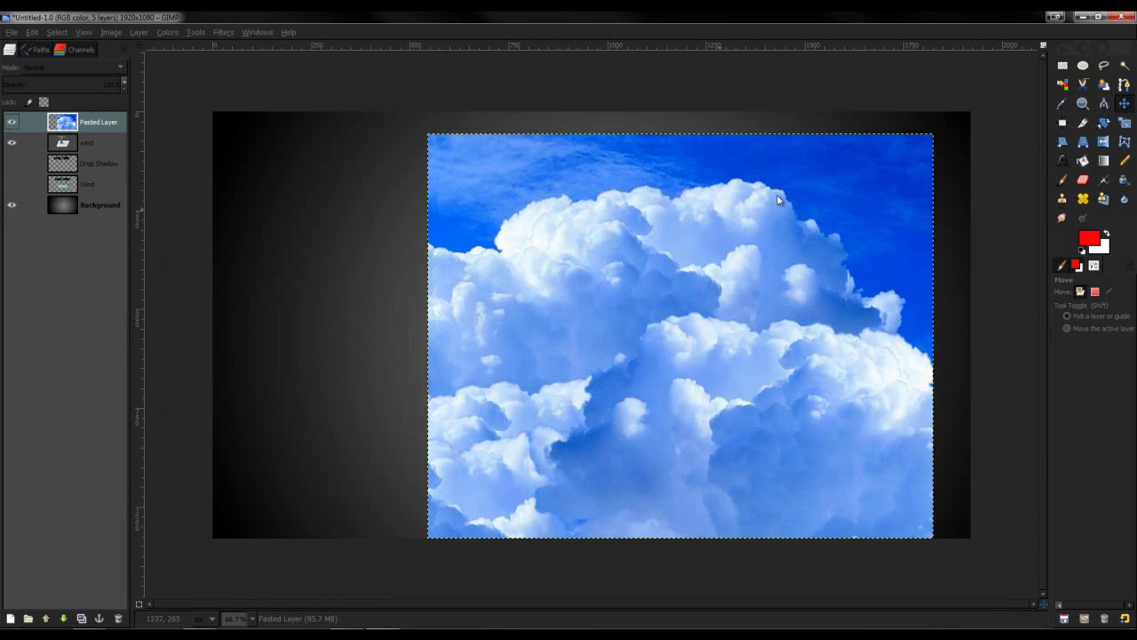
click(1124, 123)
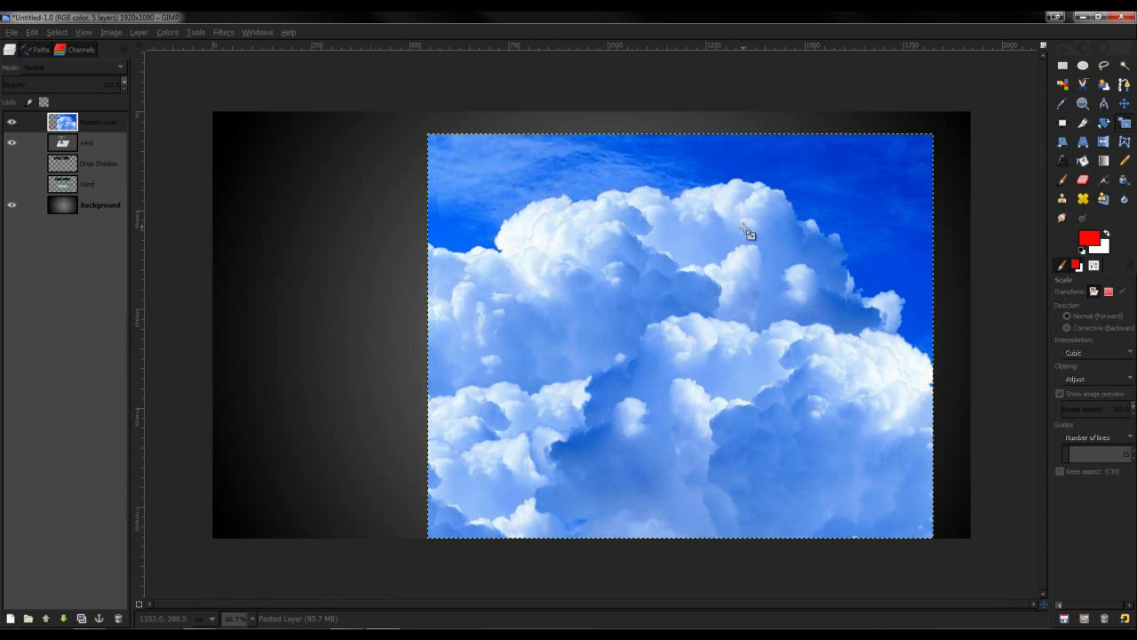
click(747, 230)
drag(936, 135, 733, 294)
key(Return)
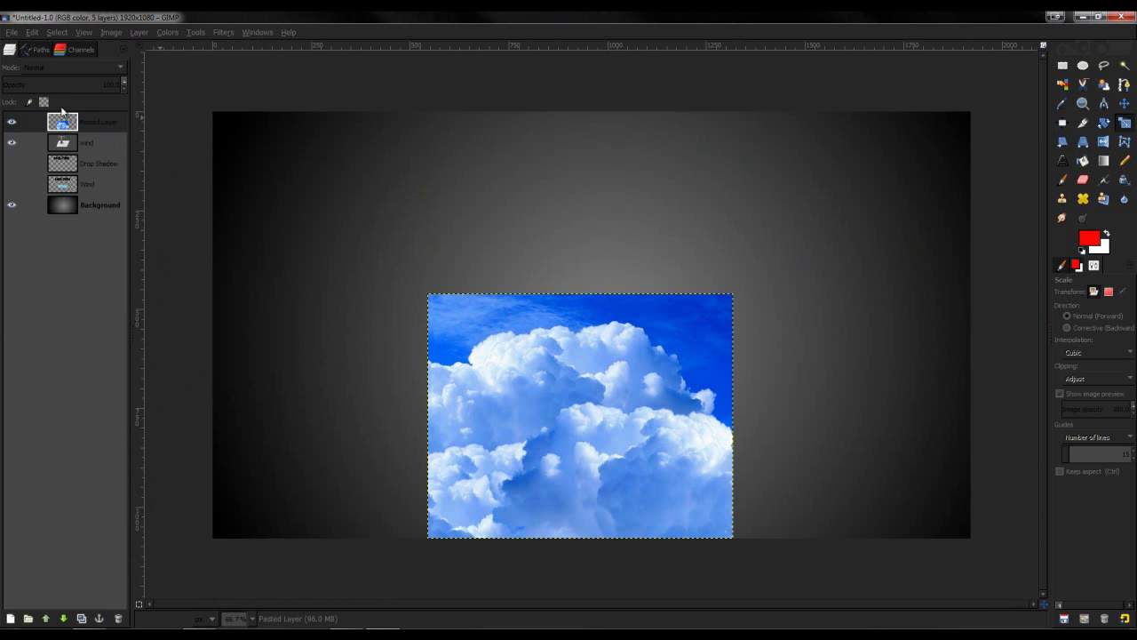
Step: Blend the cloud layer in Screen mode, shrink it further, and position it over WIND
click(71, 67)
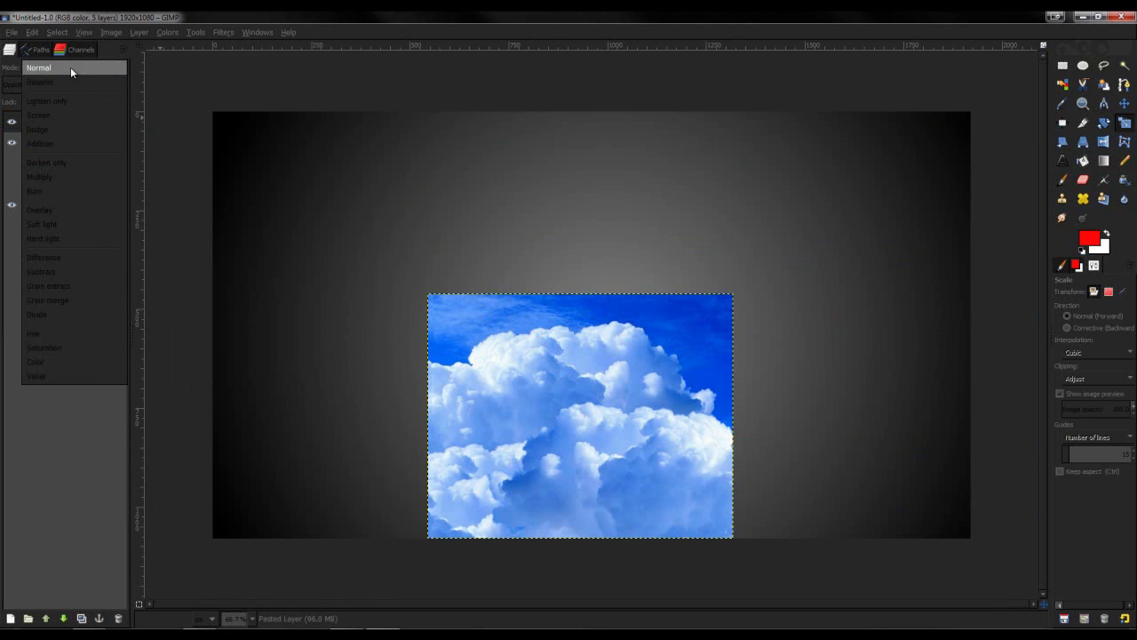
click(58, 117)
scroll(585, 334, up, 2)
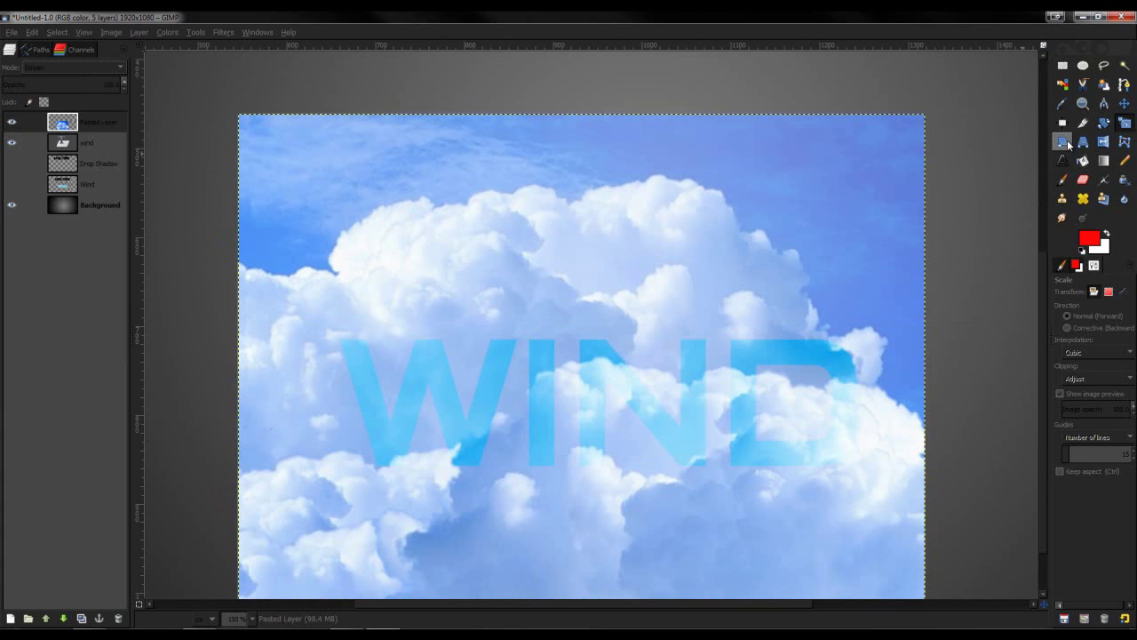
click(641, 152)
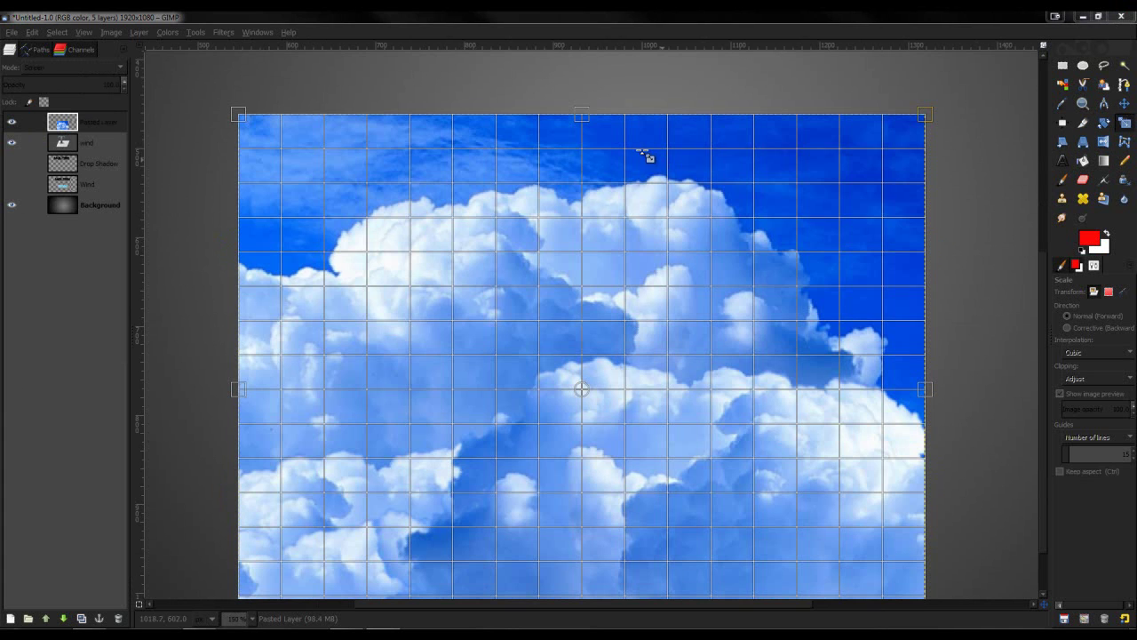
drag(581, 115, 558, 267)
key(Return)
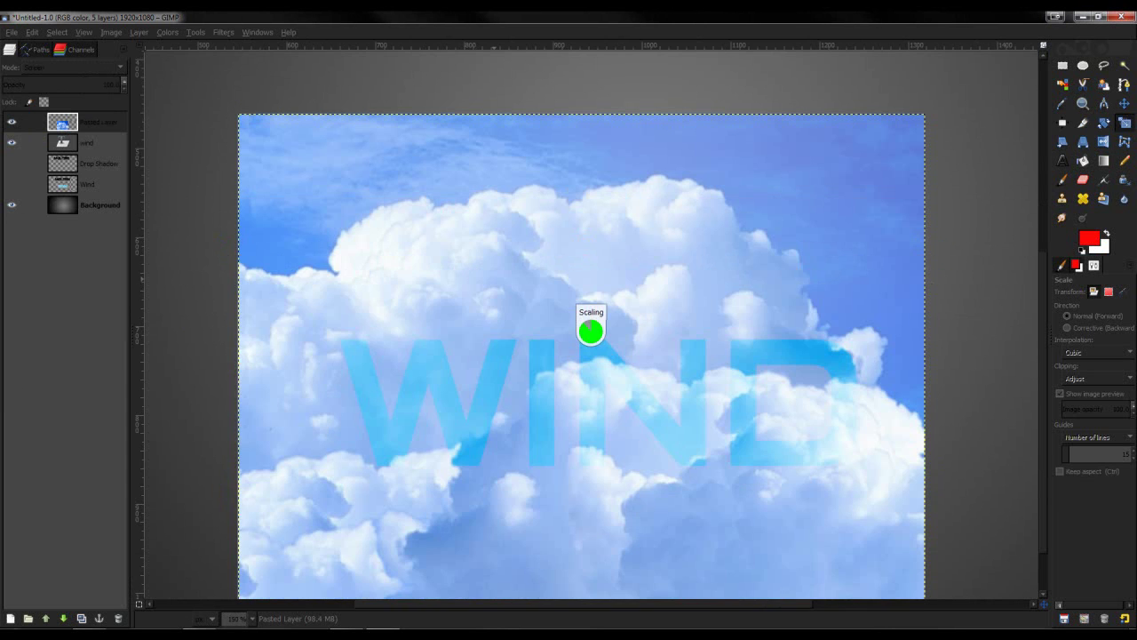
key(m)
drag(791, 323, 822, 277)
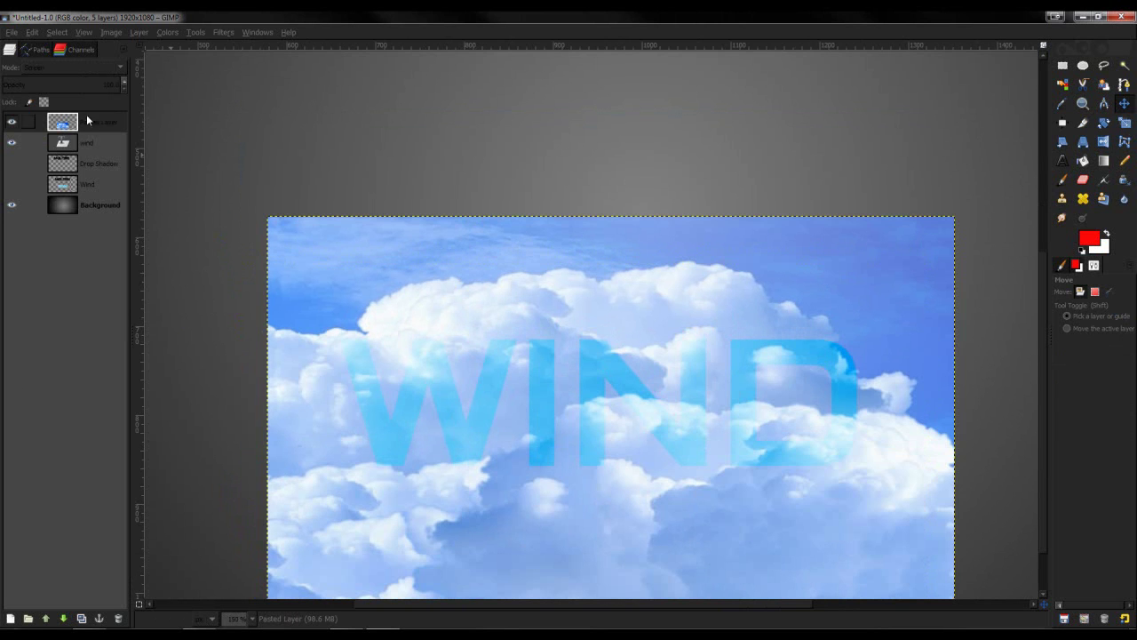
Step: Clear the clouds outside the WIND letter shapes using an inverted alpha selection, then deselect
right_click(94, 144)
click(151, 477)
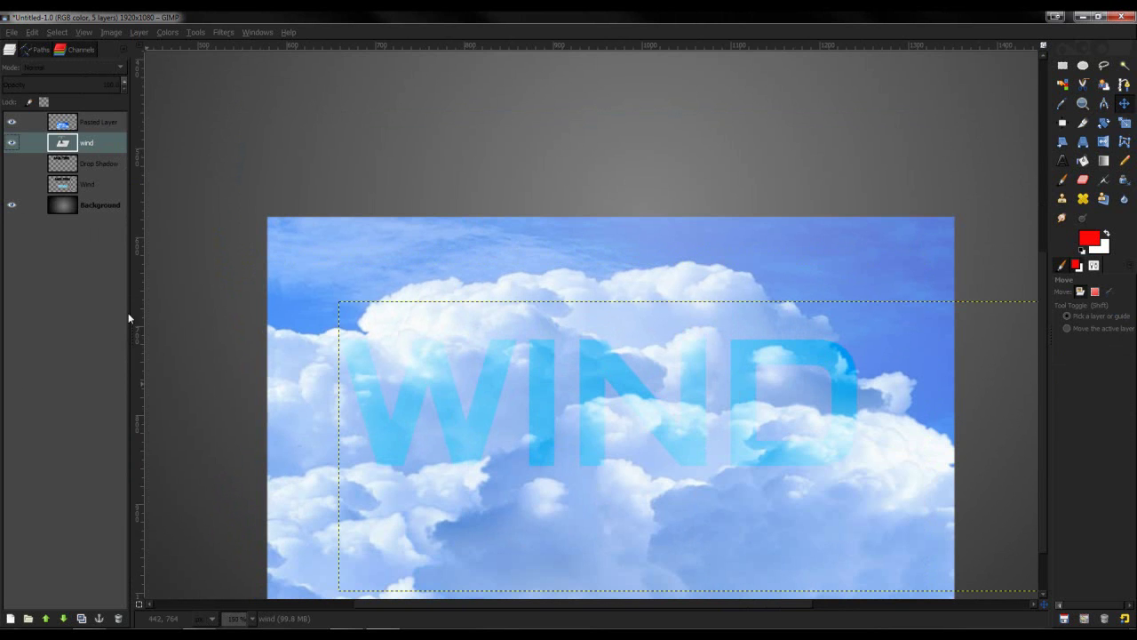
click(109, 124)
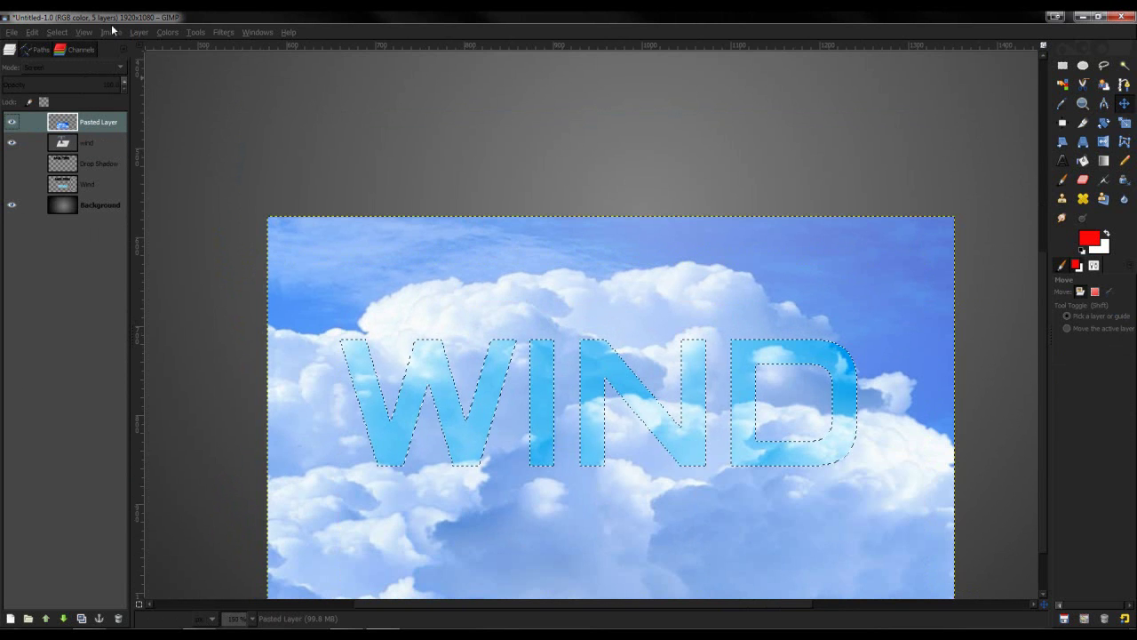
click(57, 32)
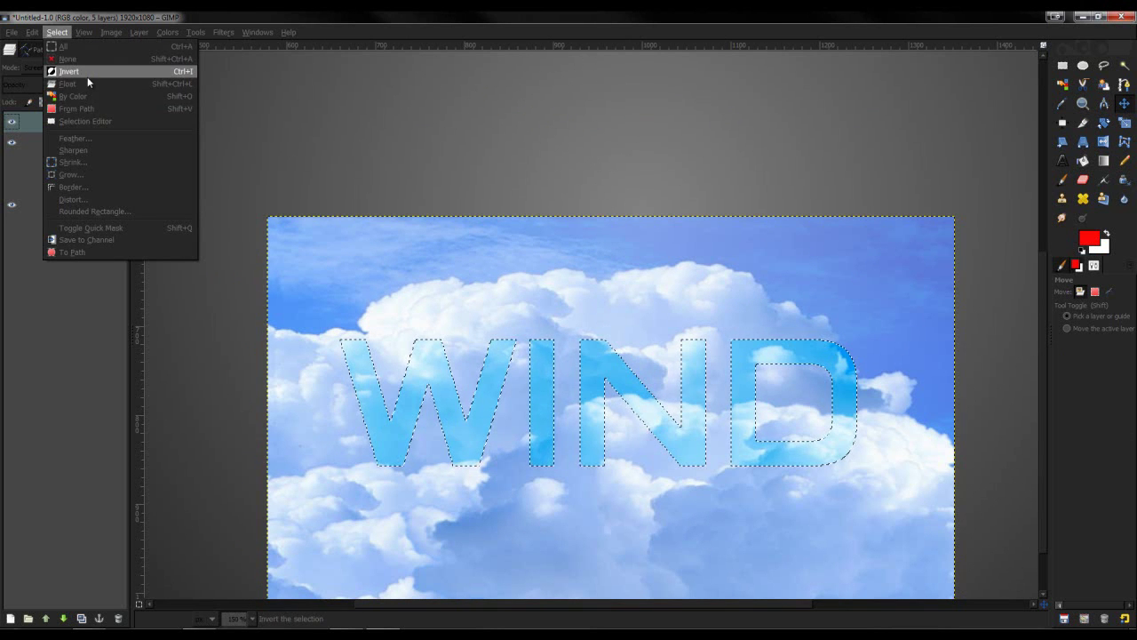
click(87, 74)
key(Delete)
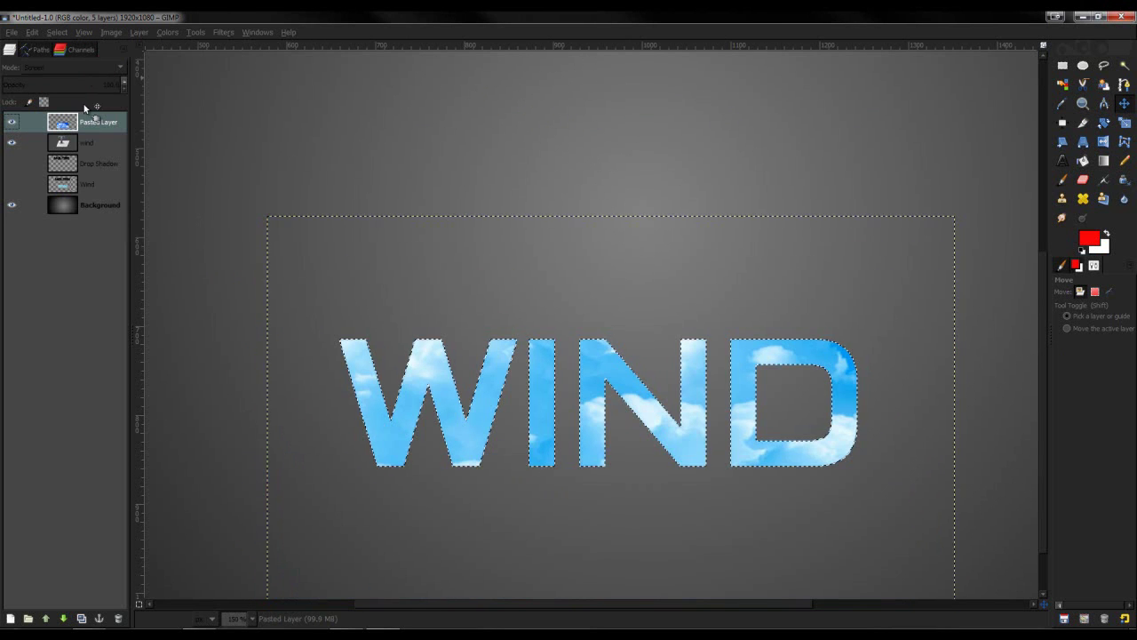
key(shift+ctrl+a)
Step: Lower the Pasted Layer's opacity and merge it down into the WIND text layer
scroll(622, 318, down, 2)
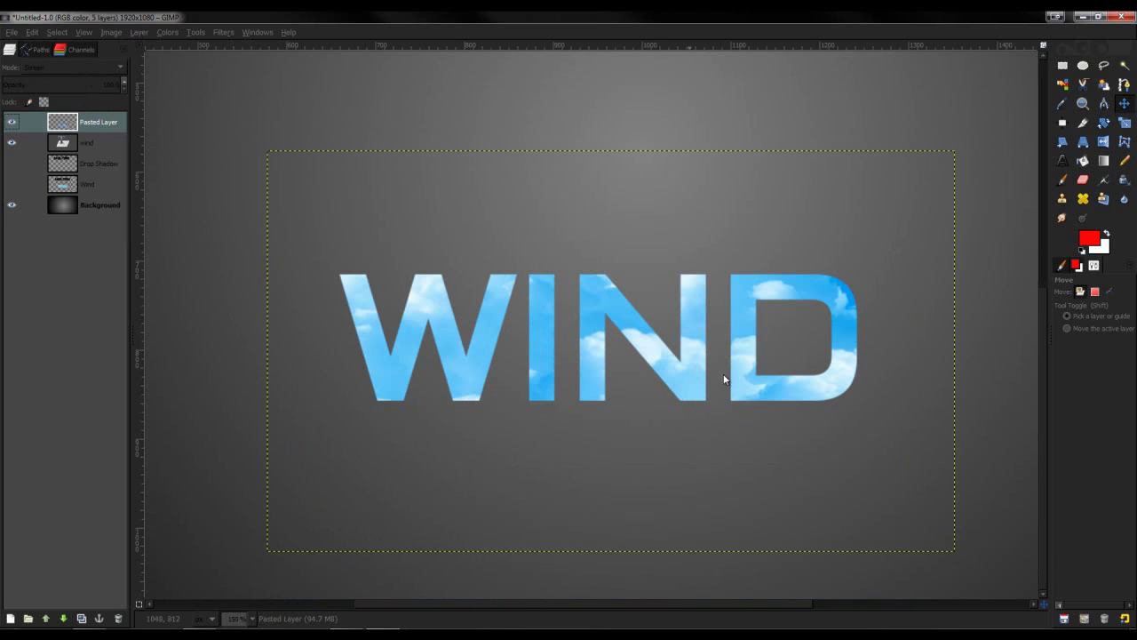
click(123, 91)
click(124, 91)
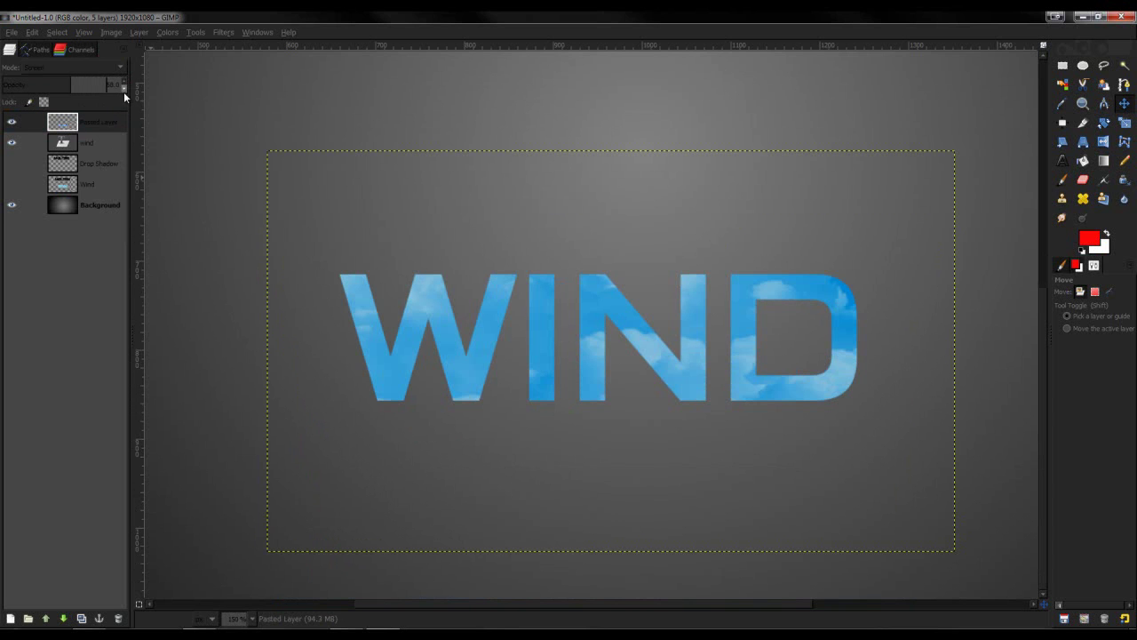
click(122, 80)
click(123, 81)
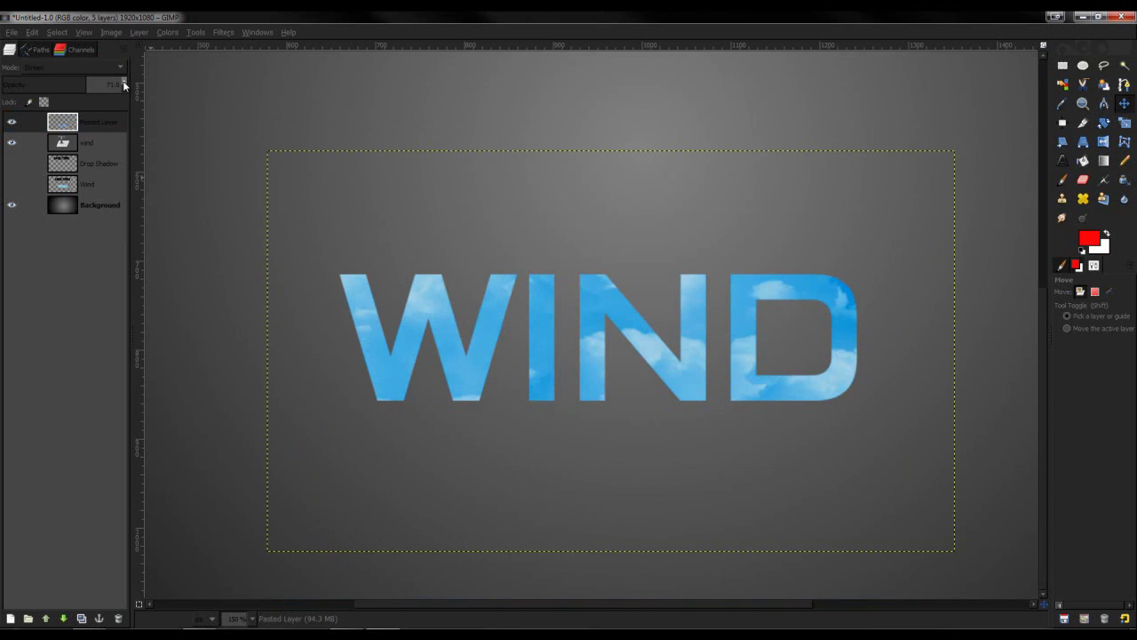
right_click(92, 125)
click(120, 213)
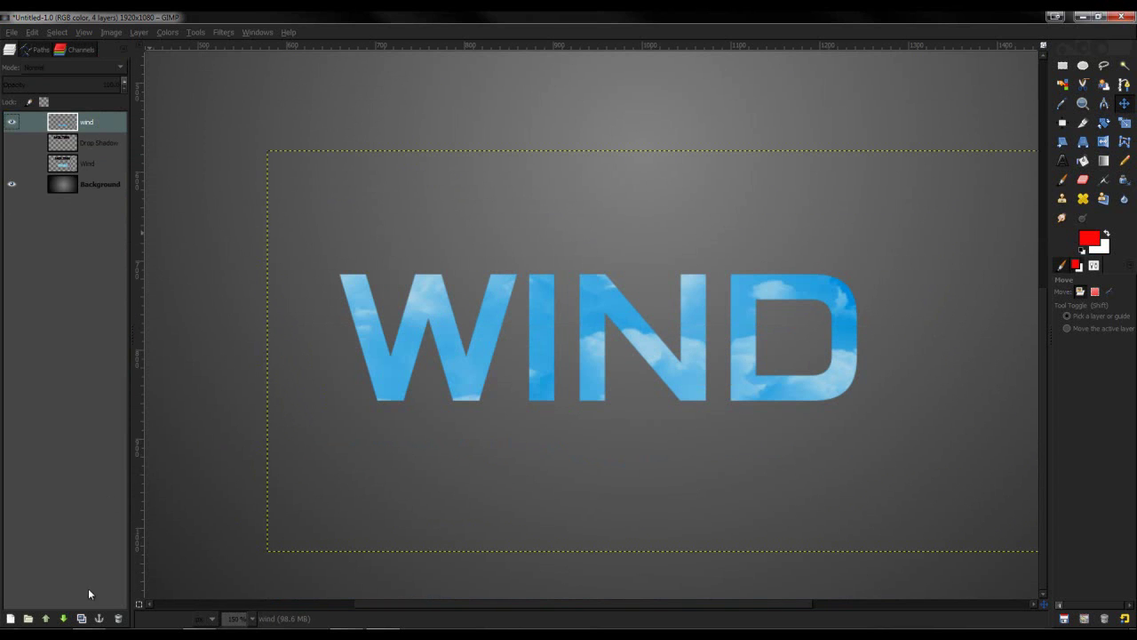
Step: Duplicate the cloud-filled wind layer, keeping a single wind copy
click(80, 619)
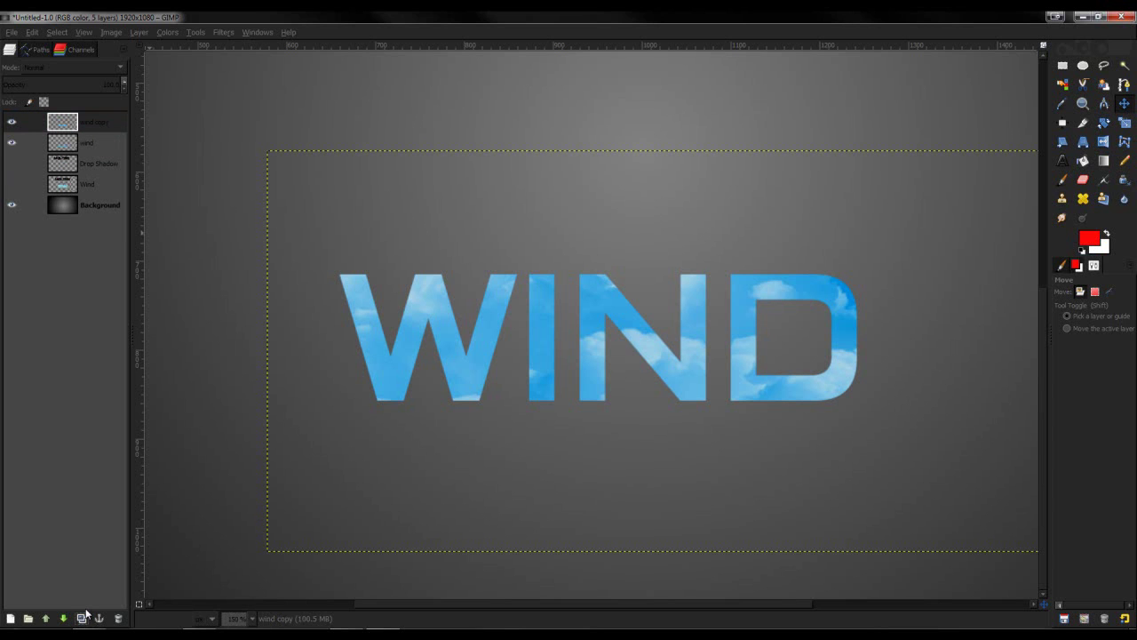
click(81, 619)
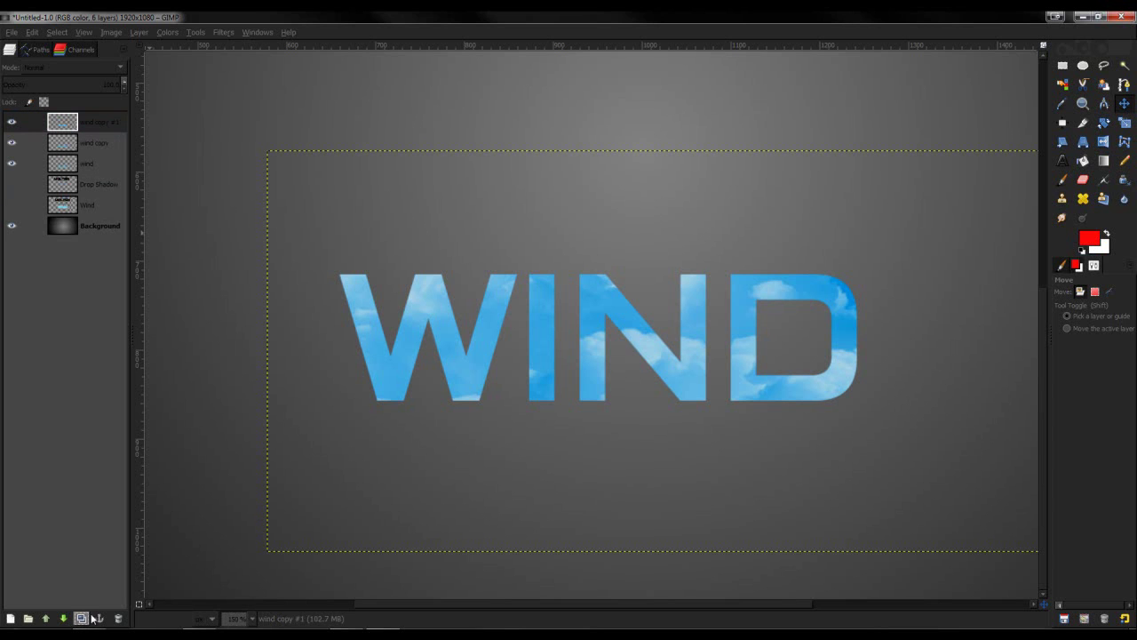
click(116, 620)
Step: Fill the WIND letter shape on the wind layer with white, deselect, and duplicate it
click(90, 140)
right_click(89, 140)
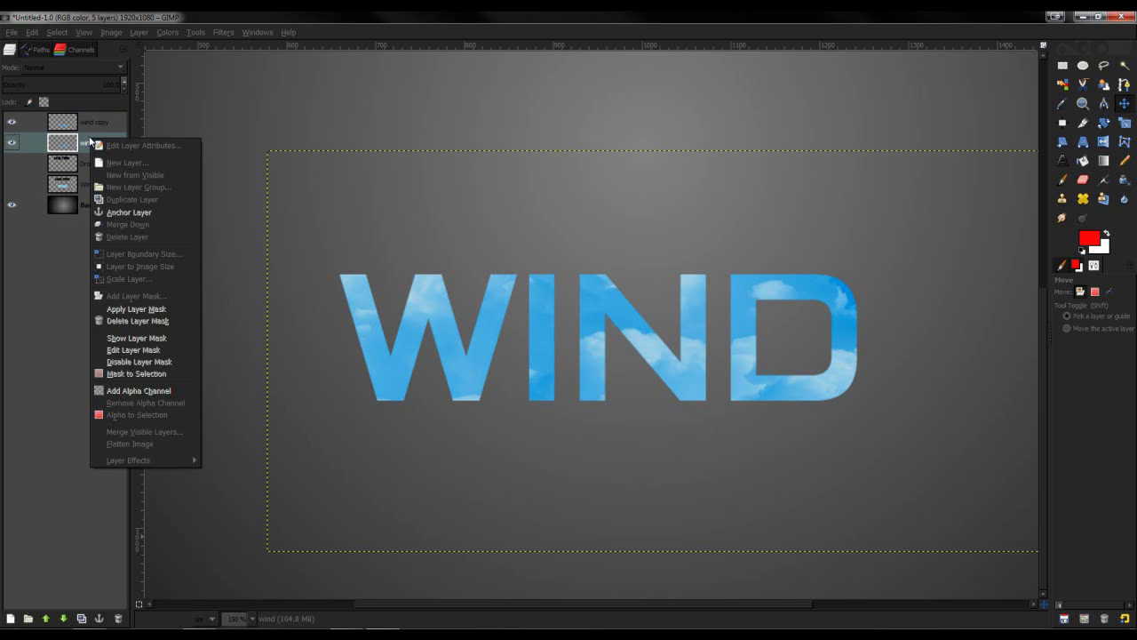
click(135, 414)
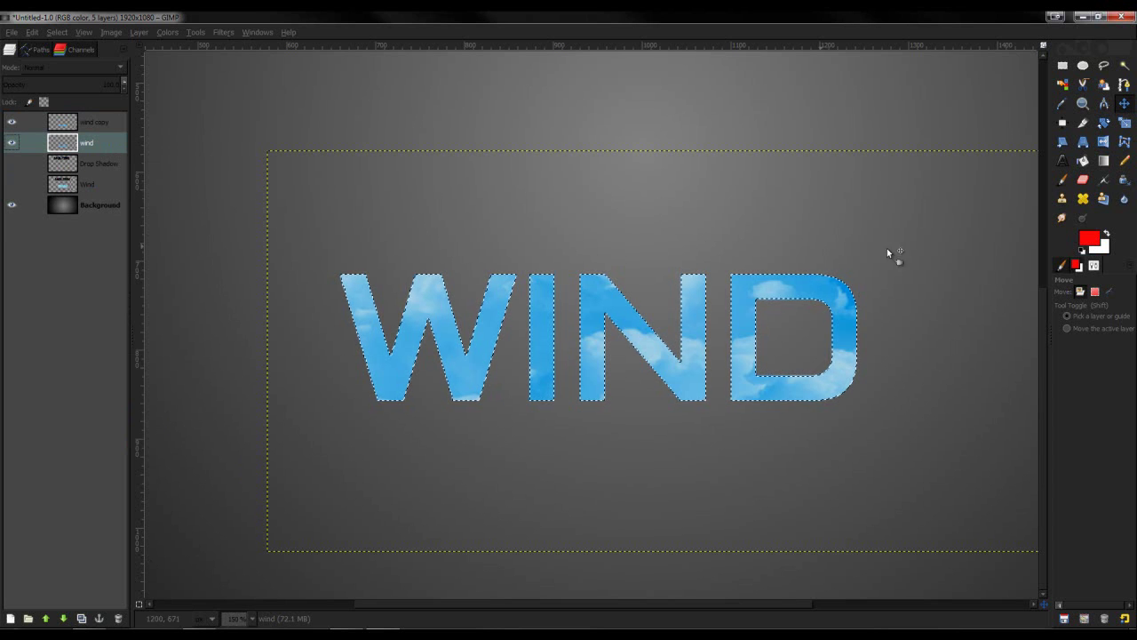
click(1083, 160)
click(1106, 234)
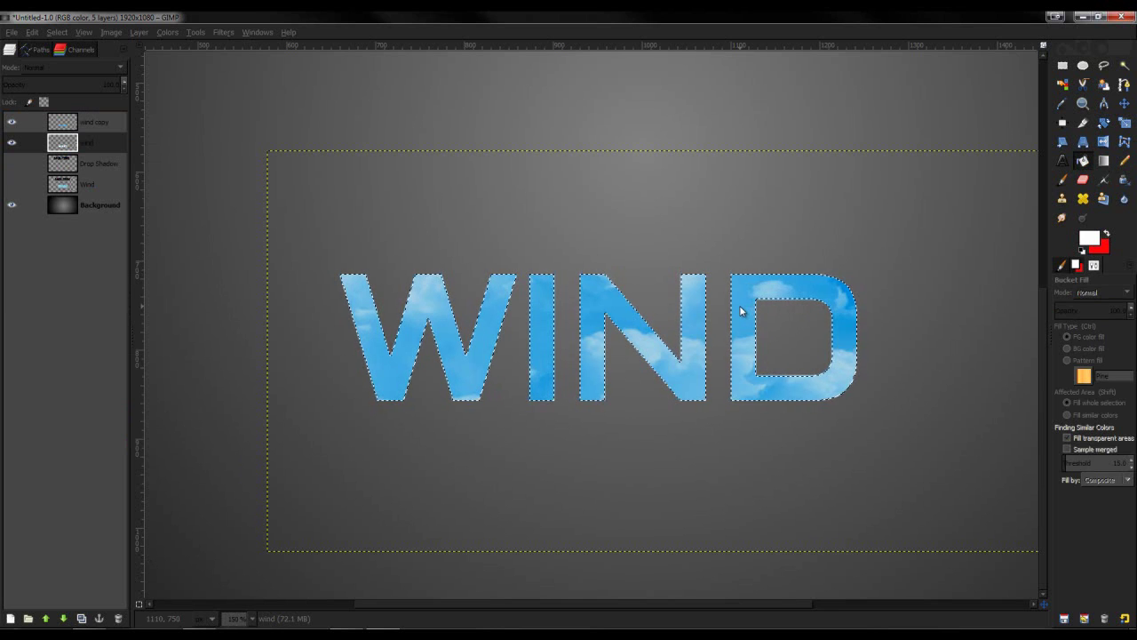
key(ctrl+shift)
key(ctrl+shift+a)
click(103, 138)
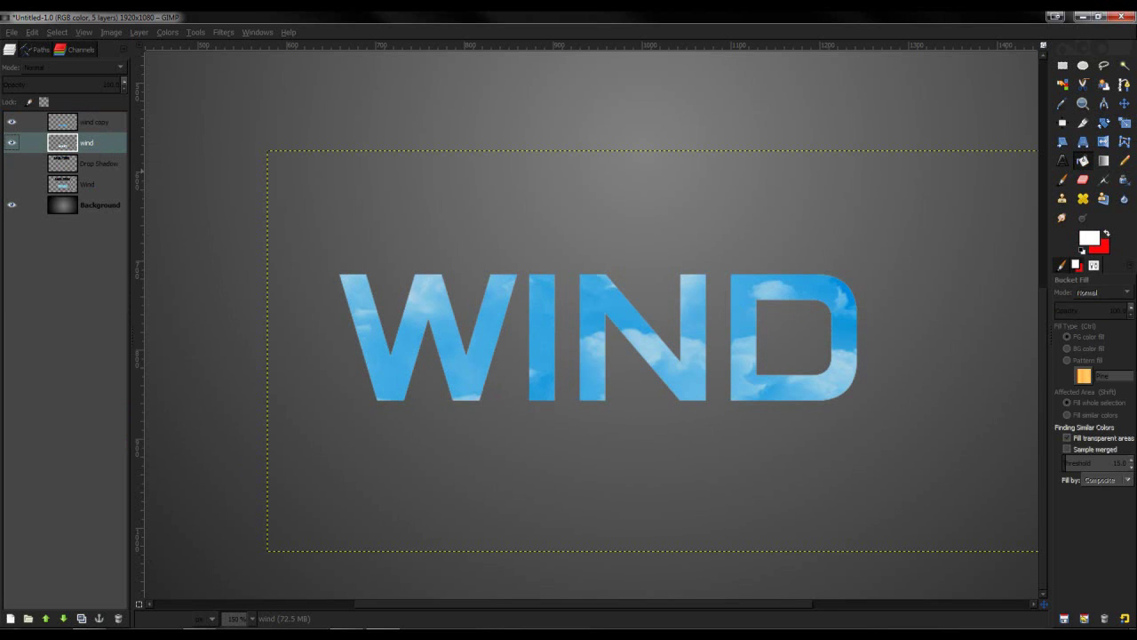
click(80, 618)
Step: Make two more copies of the white wind layer and select wind copy #2
click(81, 618)
click(81, 618)
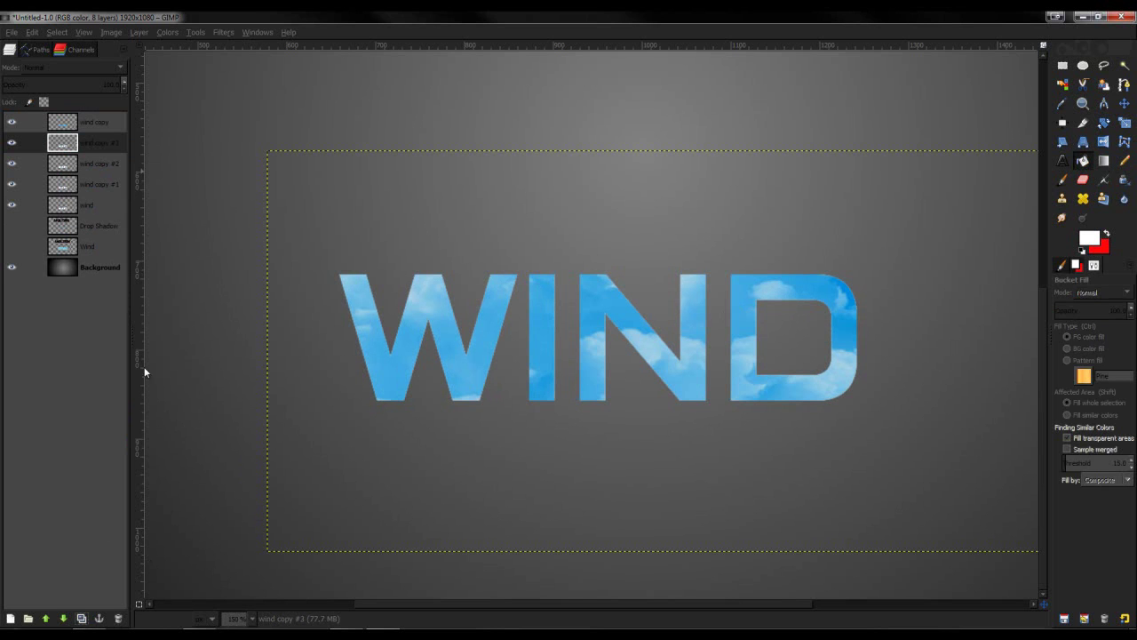
click(107, 141)
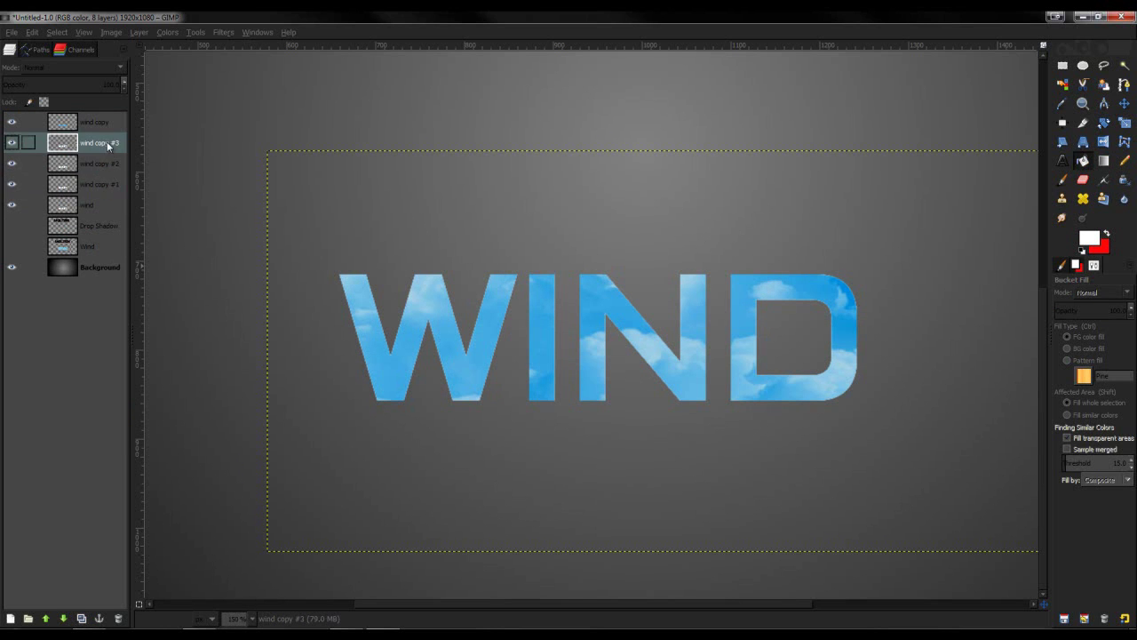
click(103, 161)
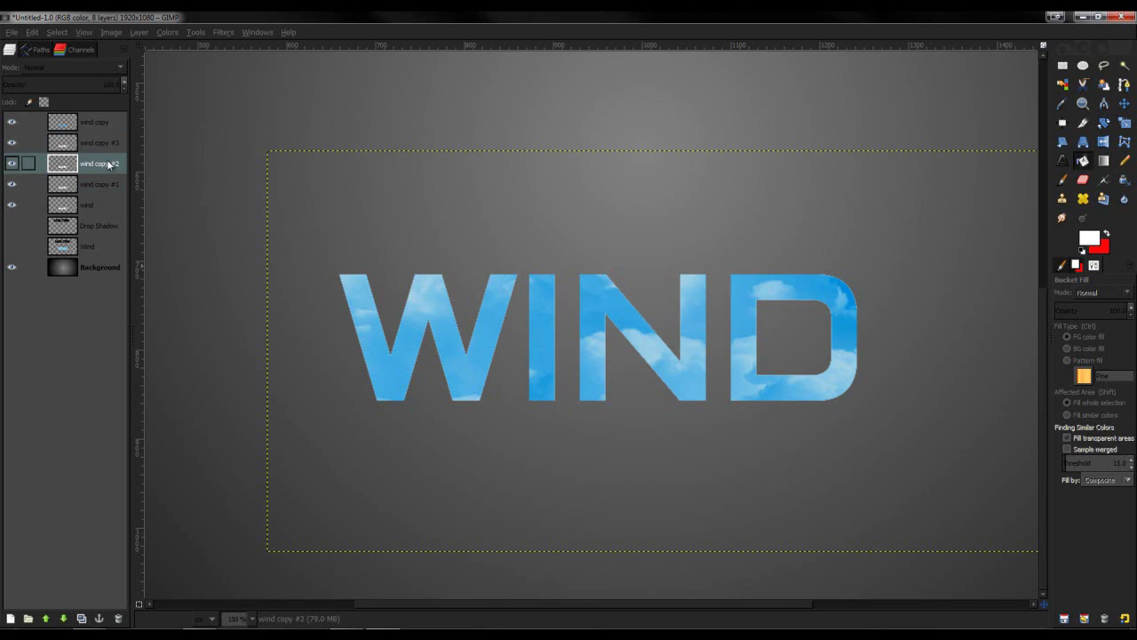
click(102, 140)
click(103, 158)
click(105, 147)
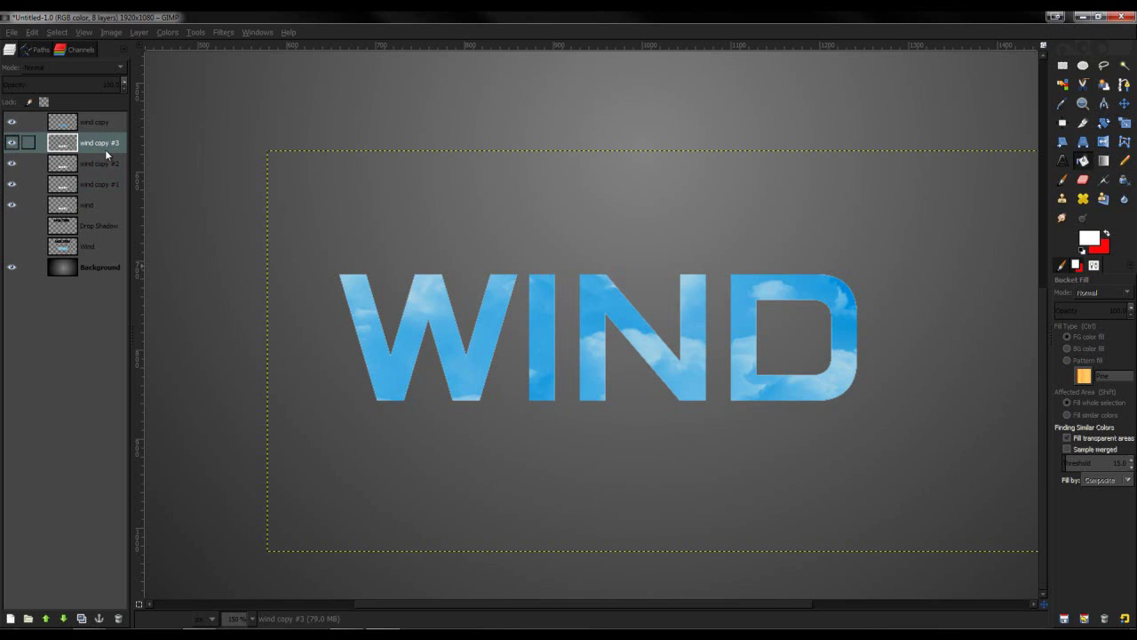
click(111, 163)
click(112, 149)
click(112, 162)
click(111, 149)
click(111, 159)
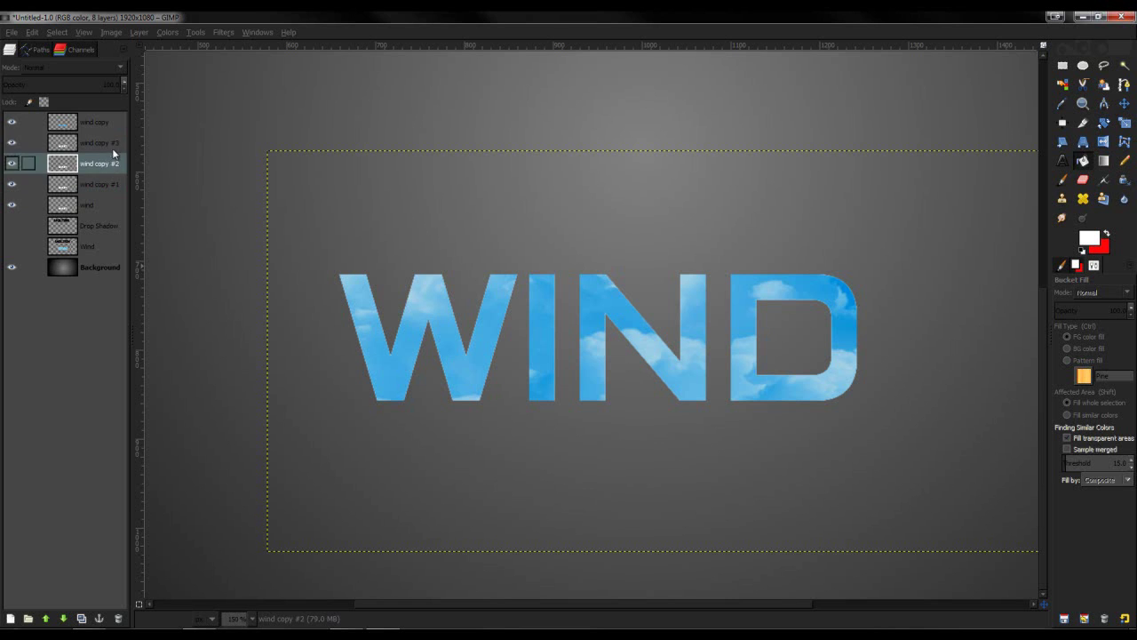
click(112, 147)
click(111, 163)
Step: Rotate wind copy #2 and wind copy #3 by 90° so their white letters stand vertically
click(1103, 123)
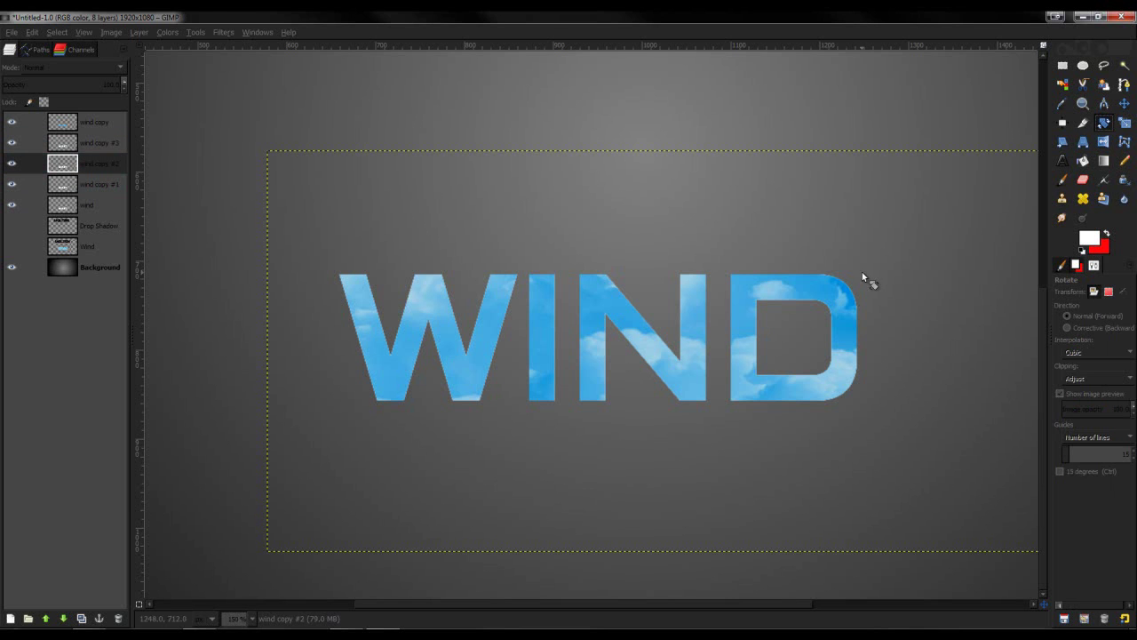
click(862, 274)
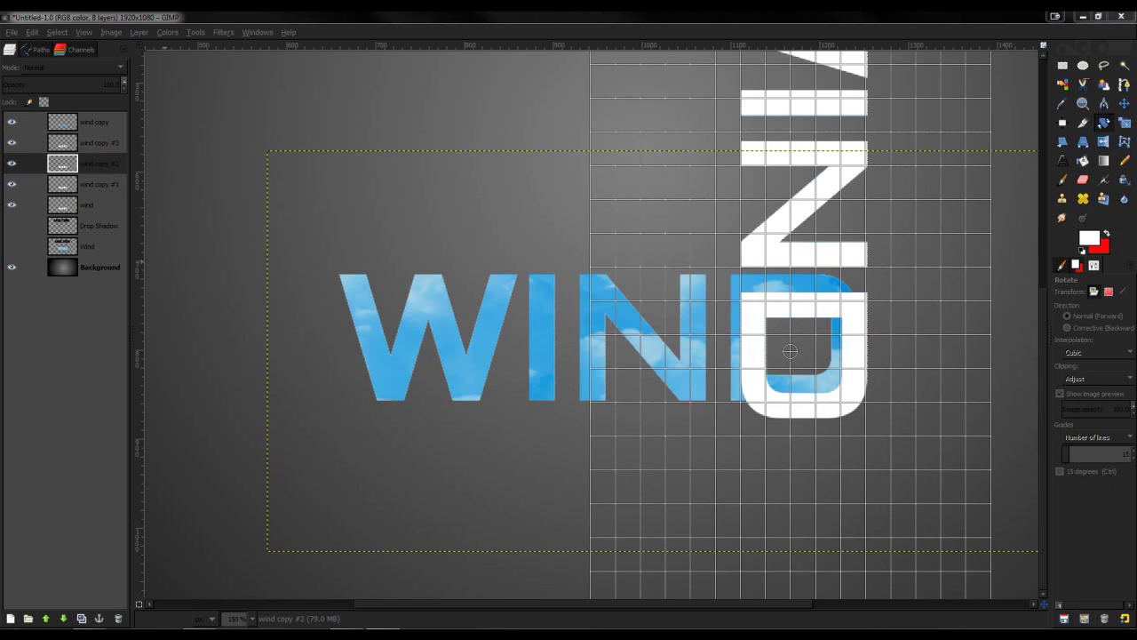
key(Return)
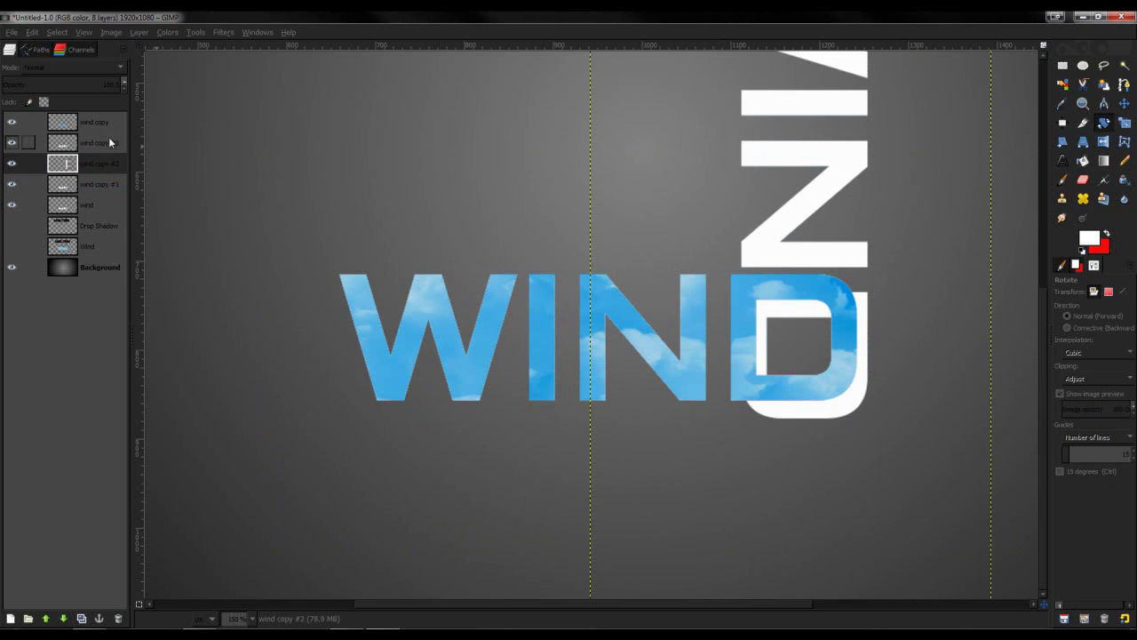
click(109, 140)
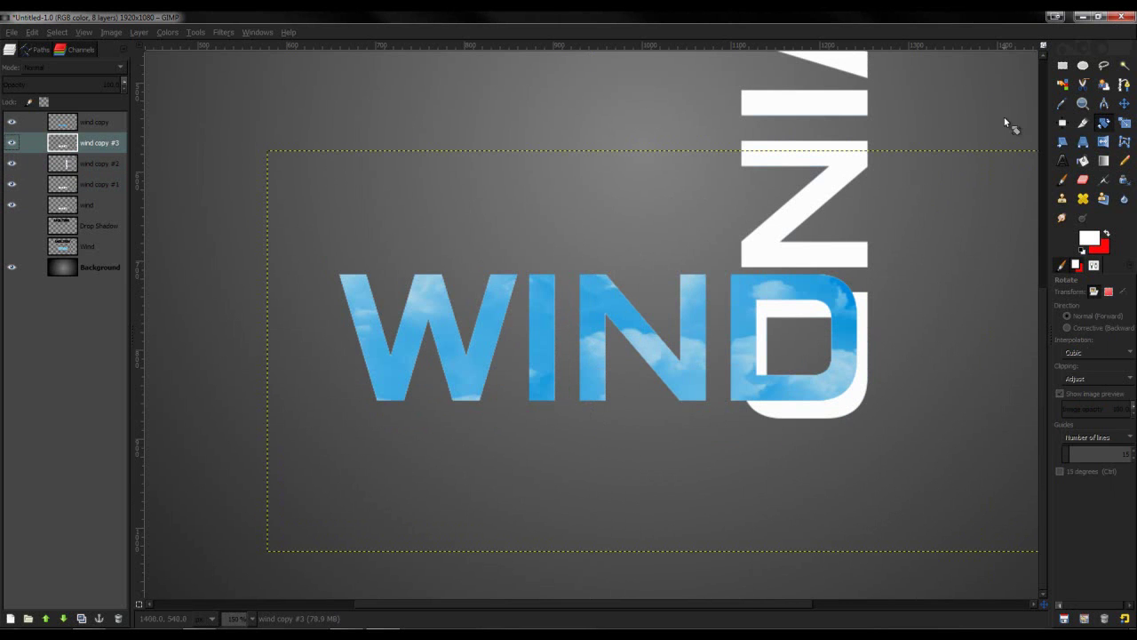
click(573, 295)
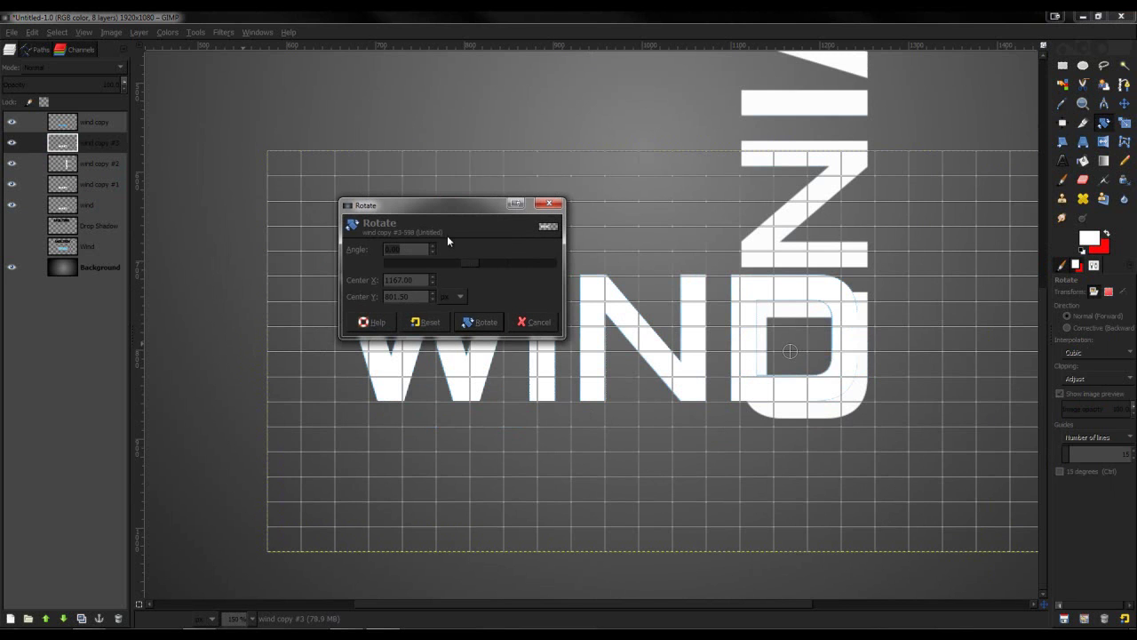
text(90)
key(Tab)
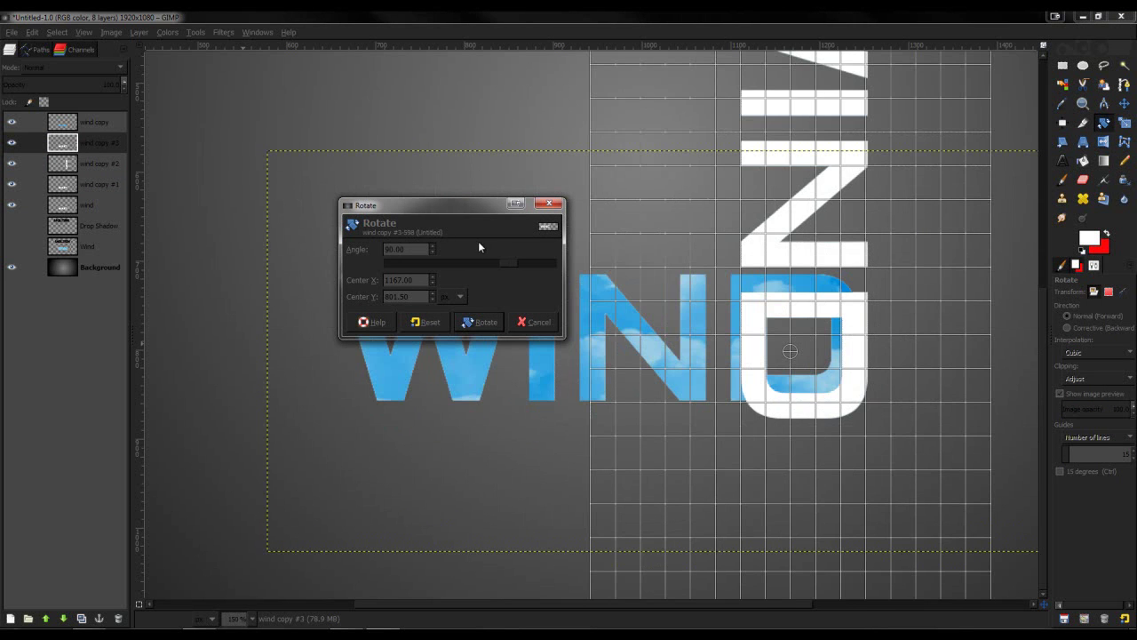
click(485, 322)
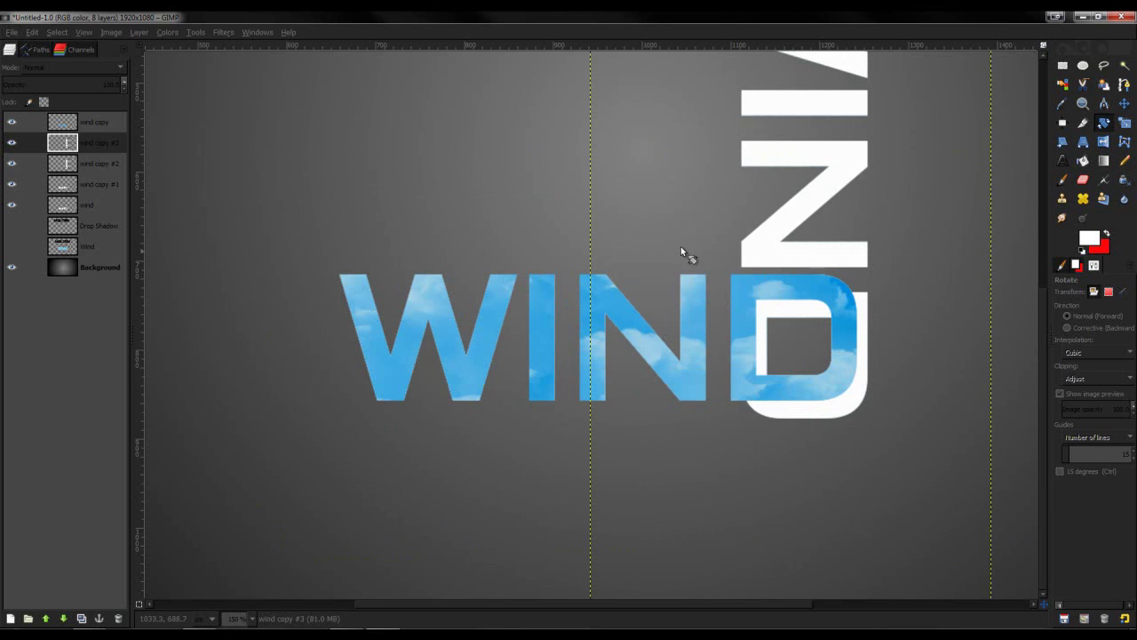
Step: Expand the wind layer and wind copy #1 to the full 1920x1080 image size
scroll(681, 246, up, 3)
scroll(763, 252, down, 4)
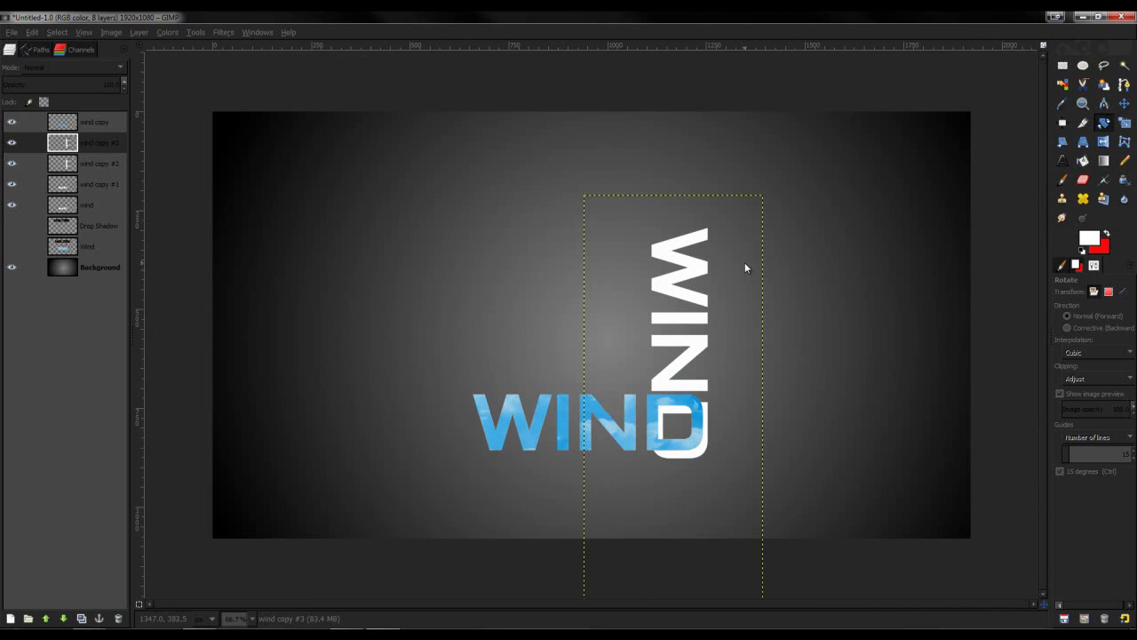
scroll(744, 262, up, 2)
click(95, 205)
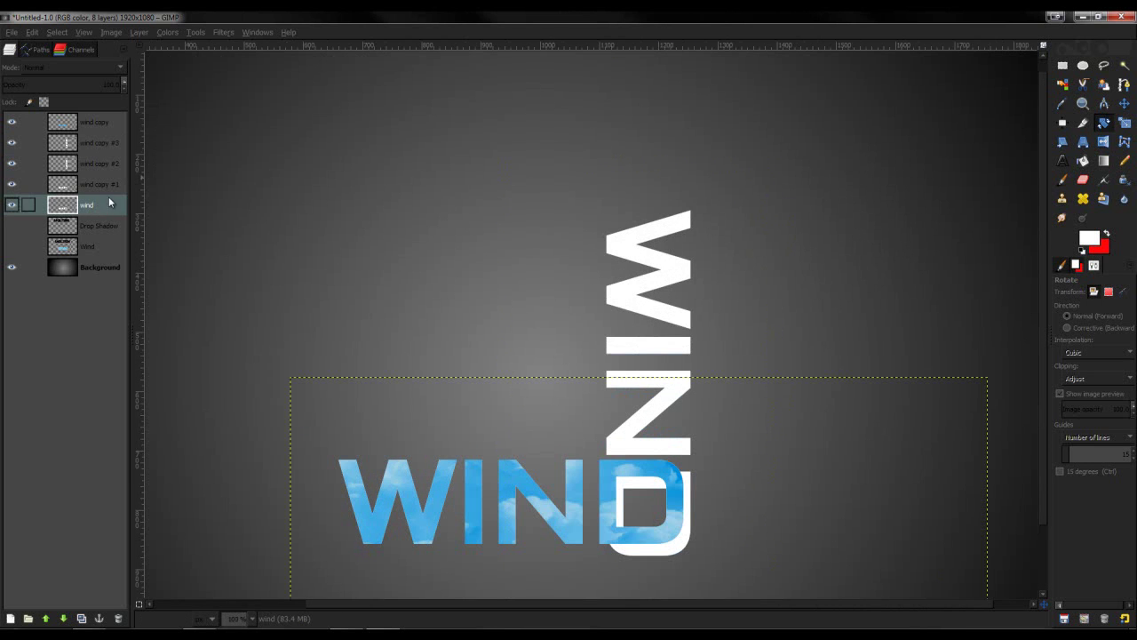
click(140, 33)
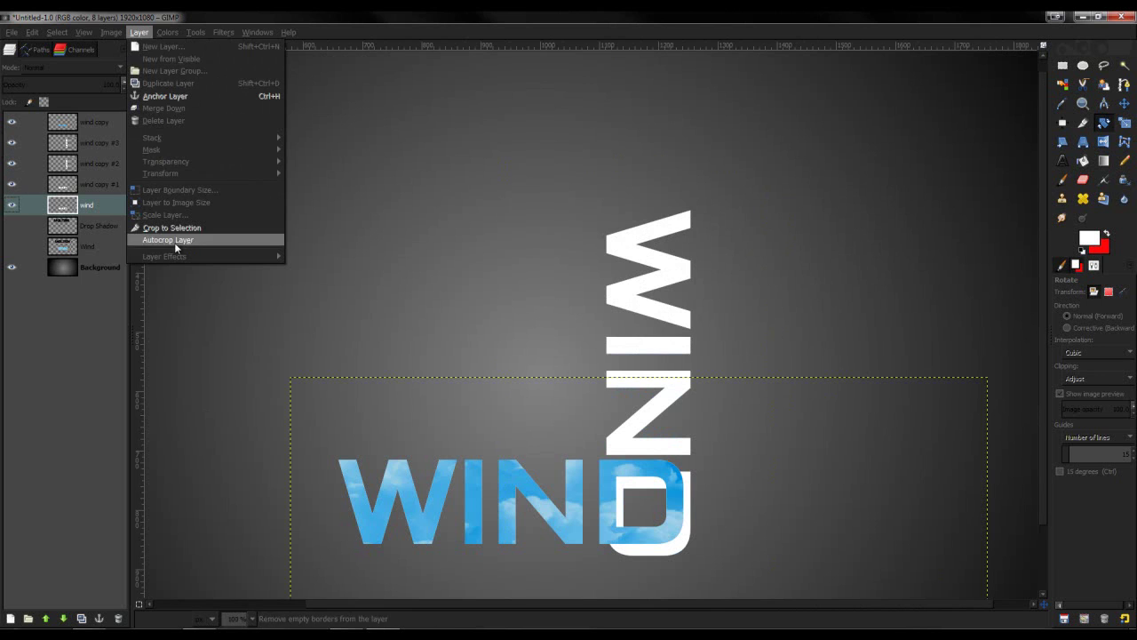
click(181, 203)
click(120, 191)
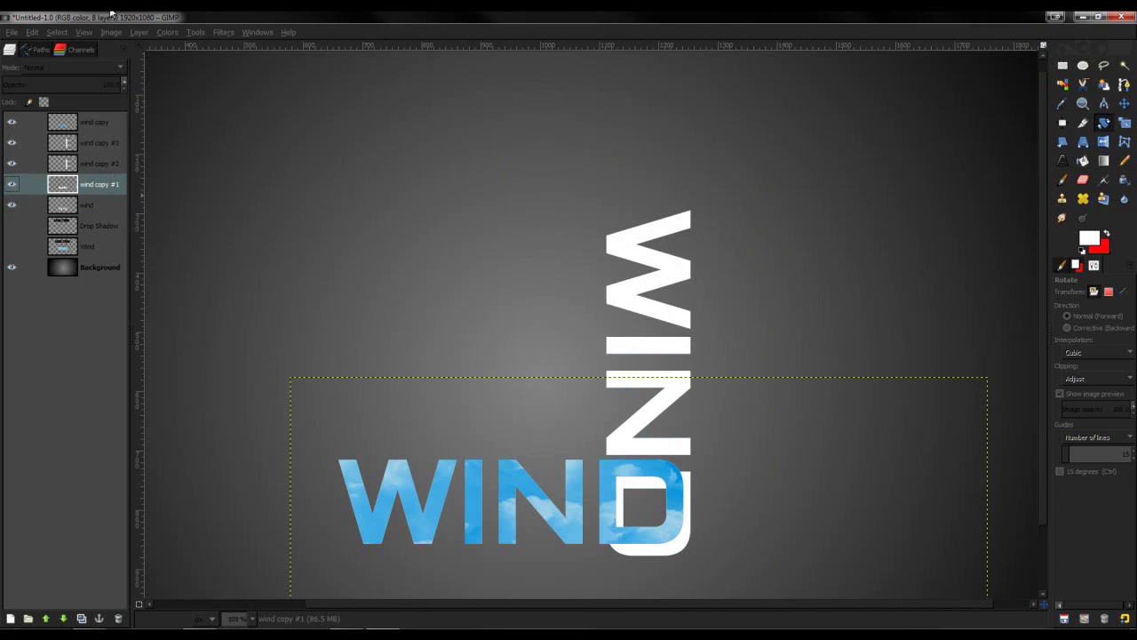
click(139, 33)
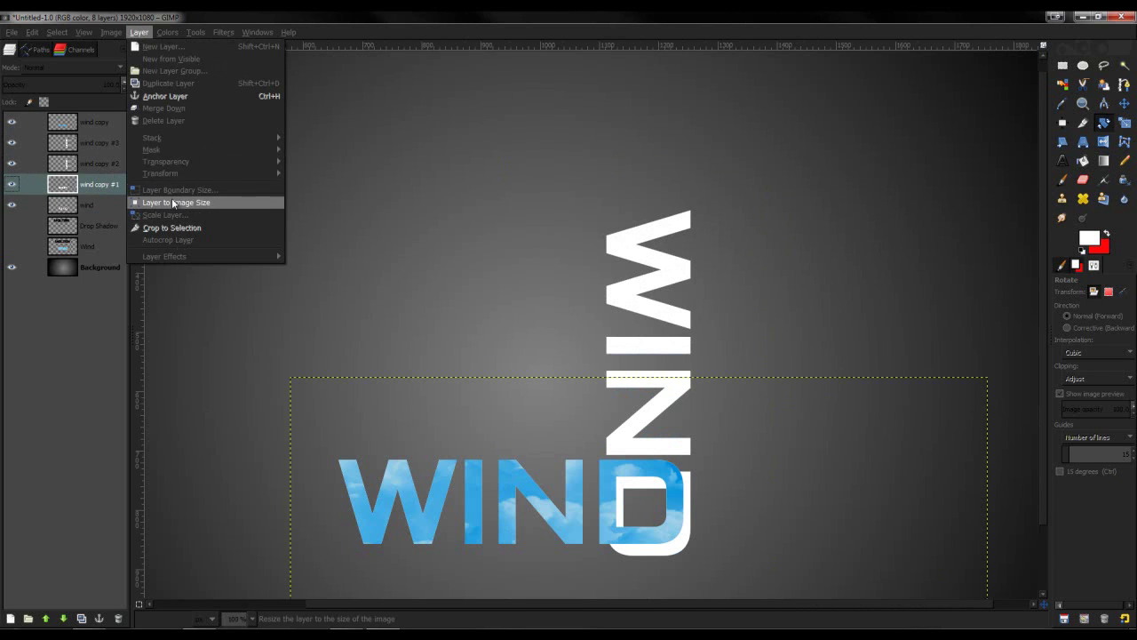
click(181, 201)
Step: Expand wind copy #2 and wind copy #3 to the full image size as well
click(95, 168)
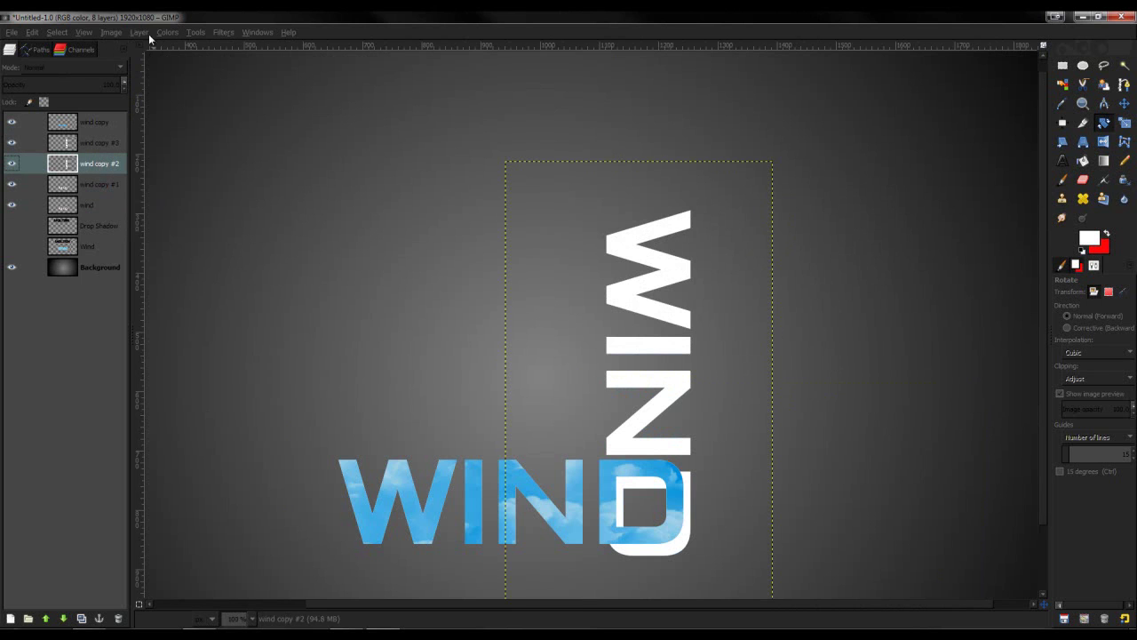
click(140, 33)
click(176, 202)
click(95, 143)
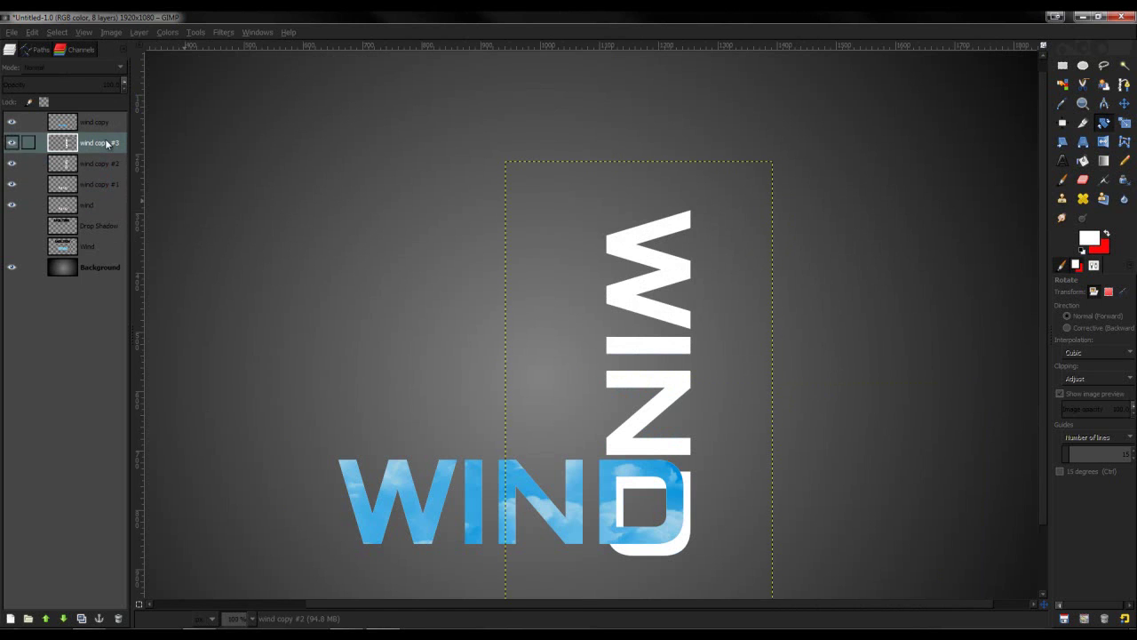
click(139, 33)
click(161, 204)
click(80, 204)
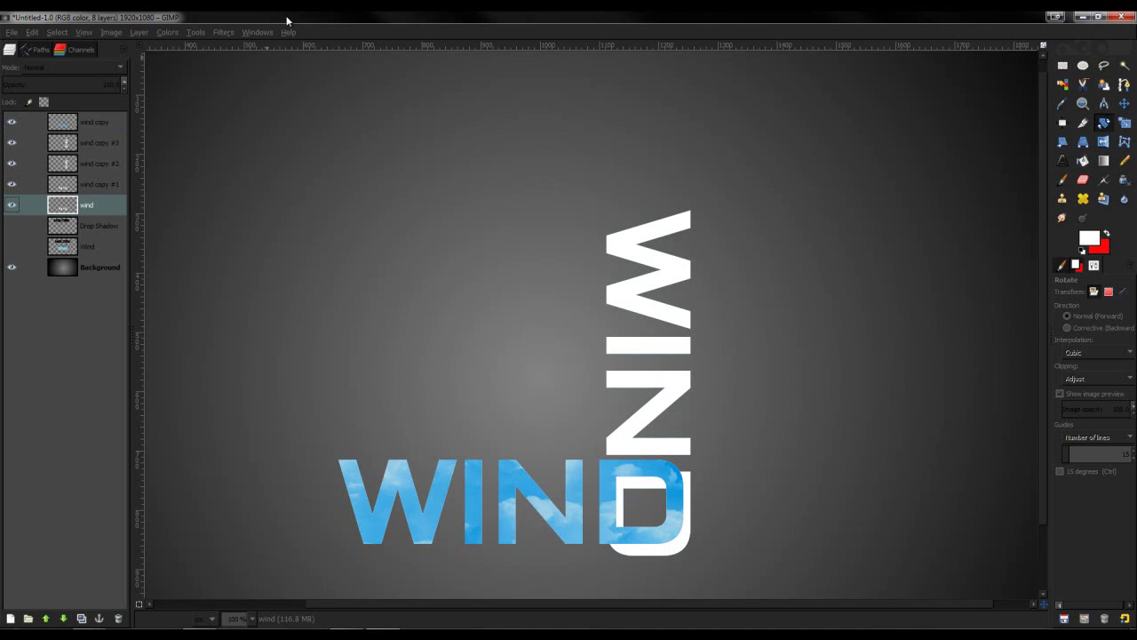
Step: Apply the Wind filter to the wind layer with a raised threshold, blowing Left at strength 15
click(219, 32)
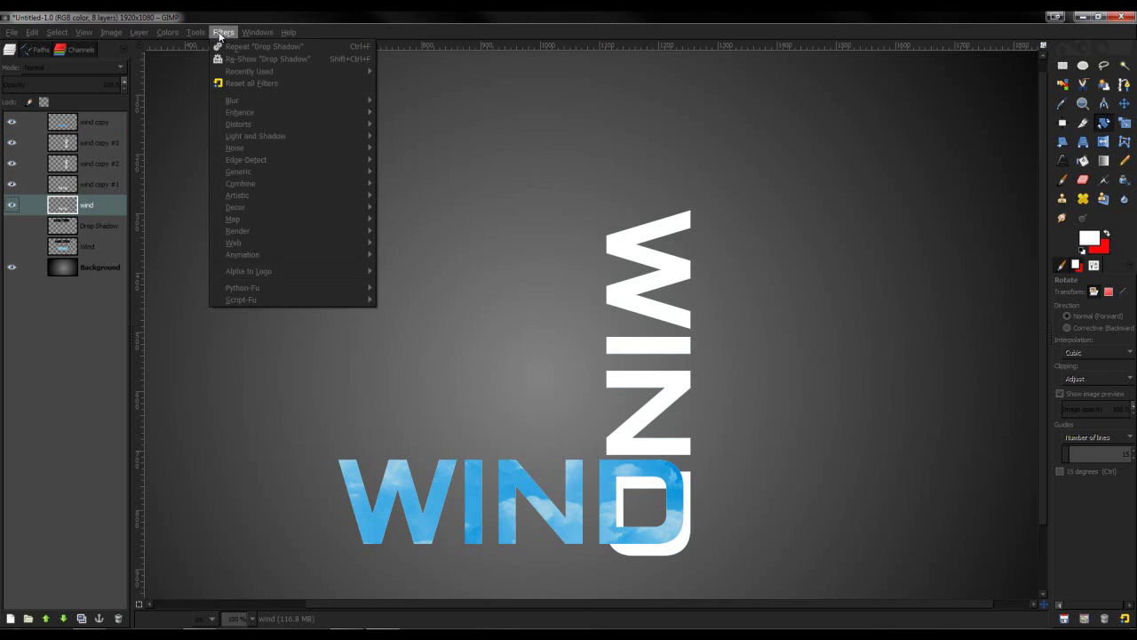
mouse_move(254, 125)
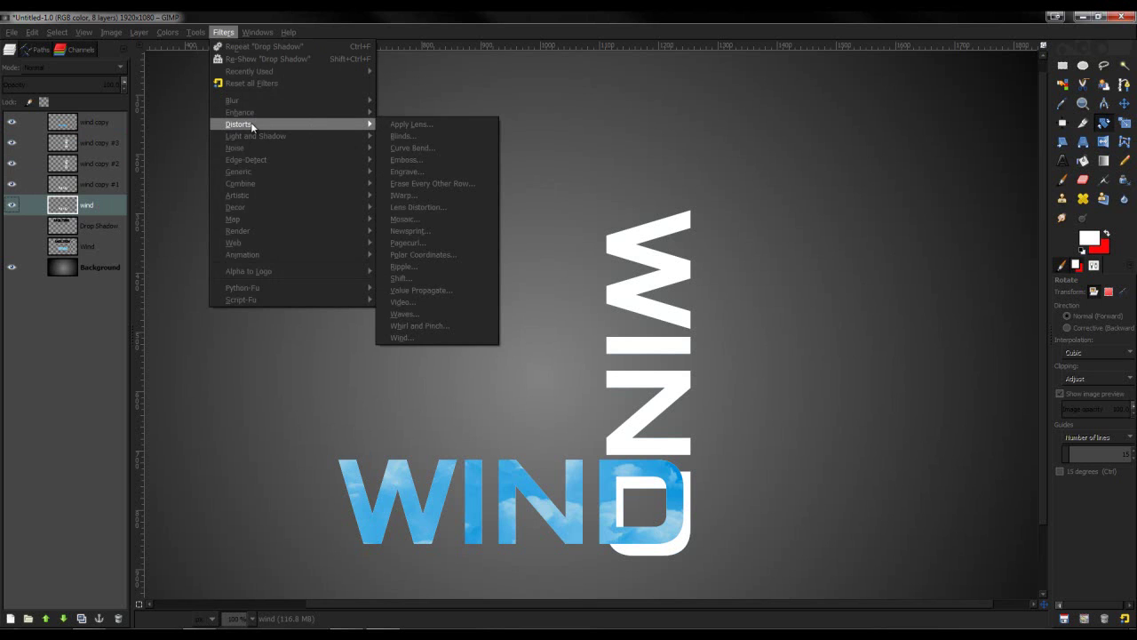
click(448, 335)
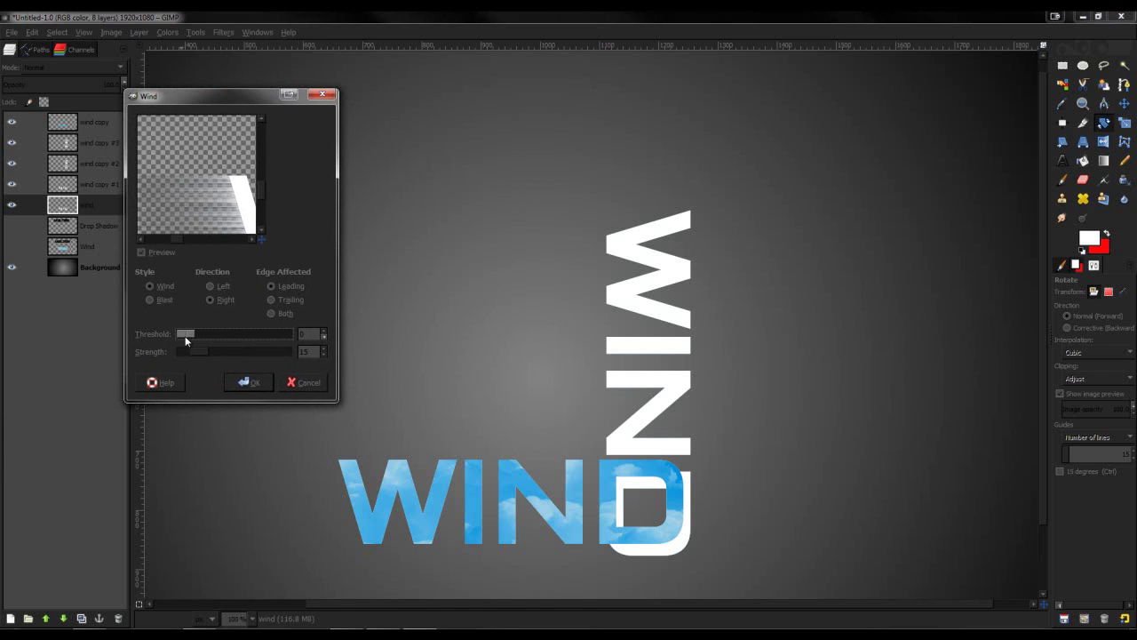
click(324, 331)
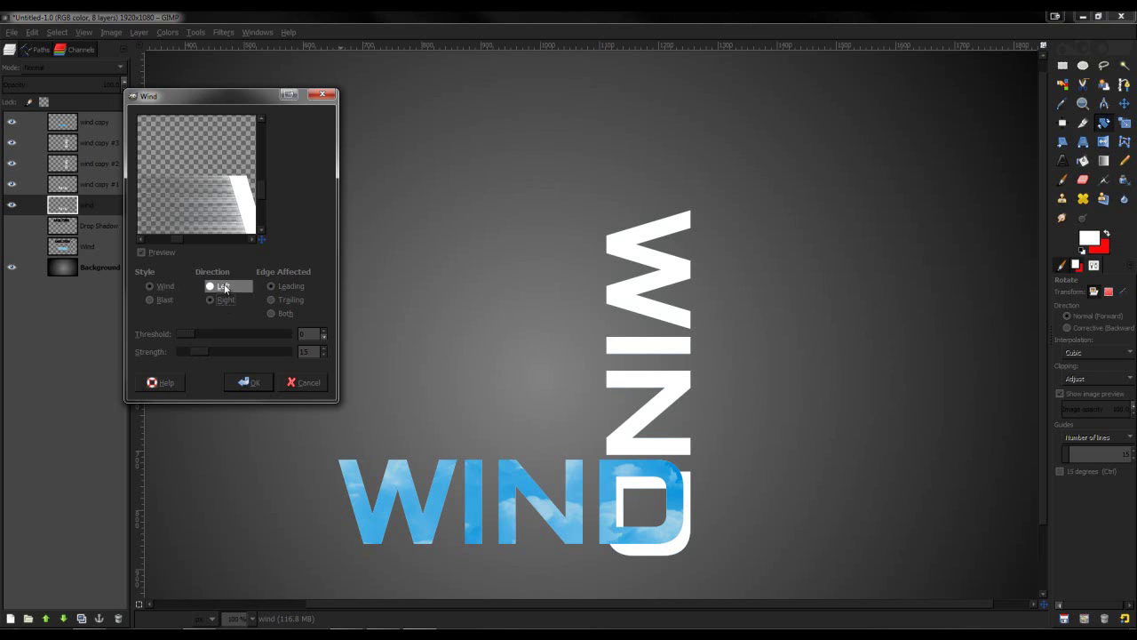
key(Up)
click(259, 380)
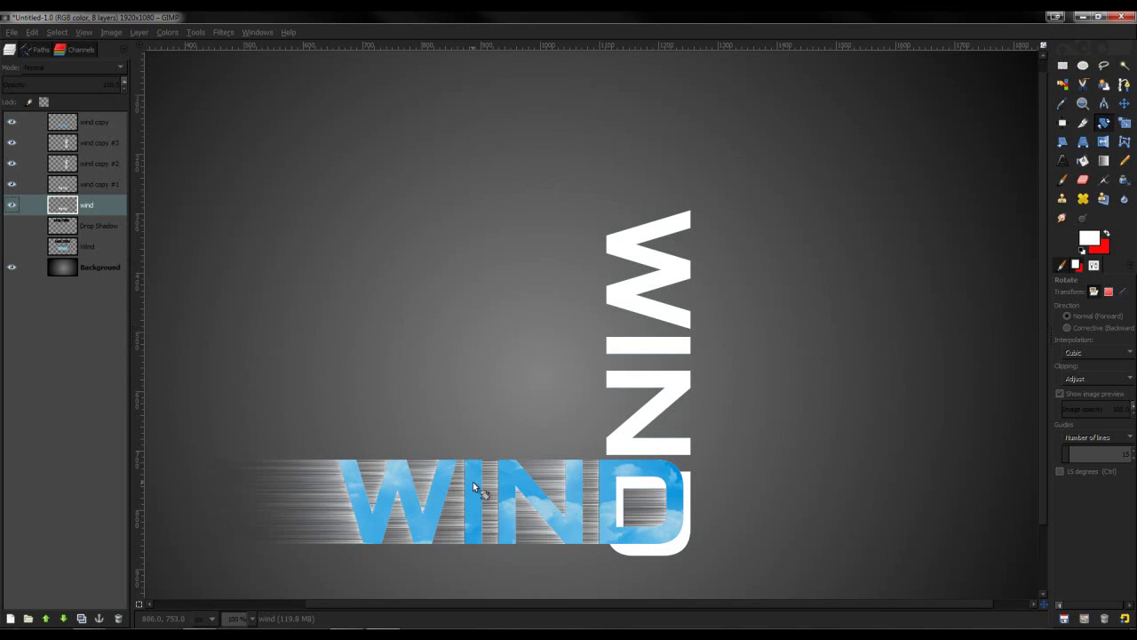
click(90, 184)
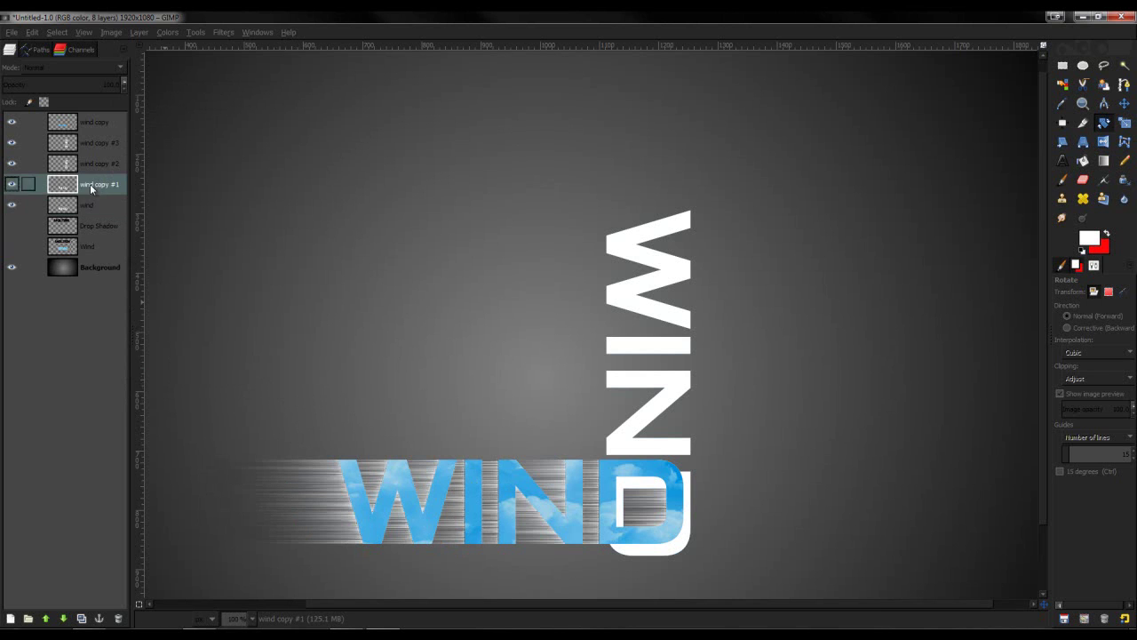
Step: Apply the Wind filter to wind copy #1
click(225, 33)
mouse_move(267, 124)
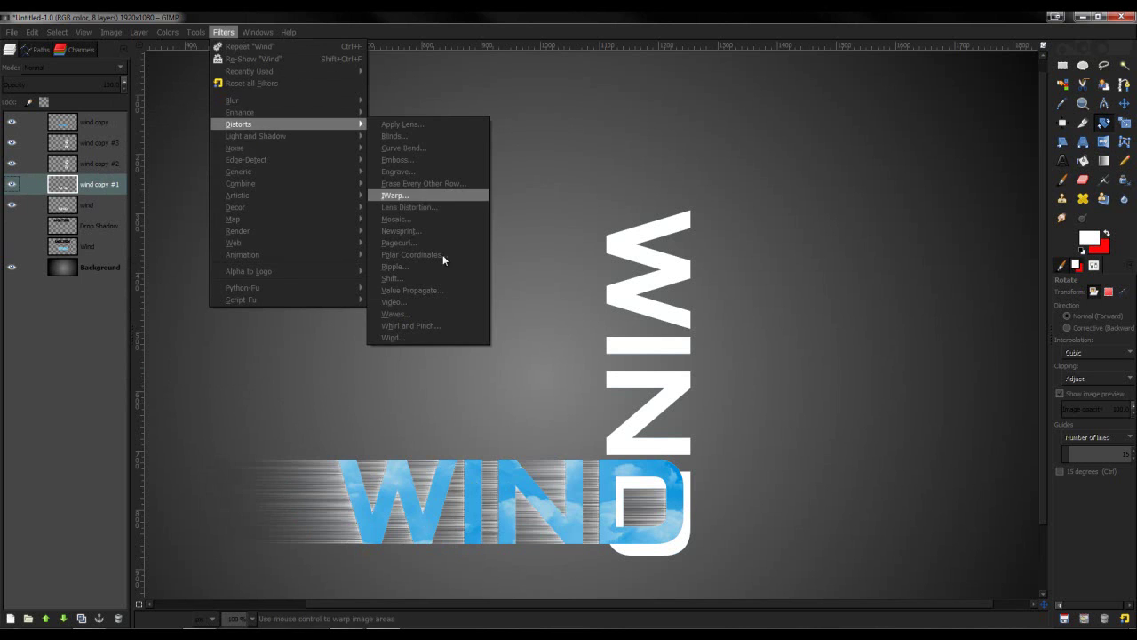
click(415, 338)
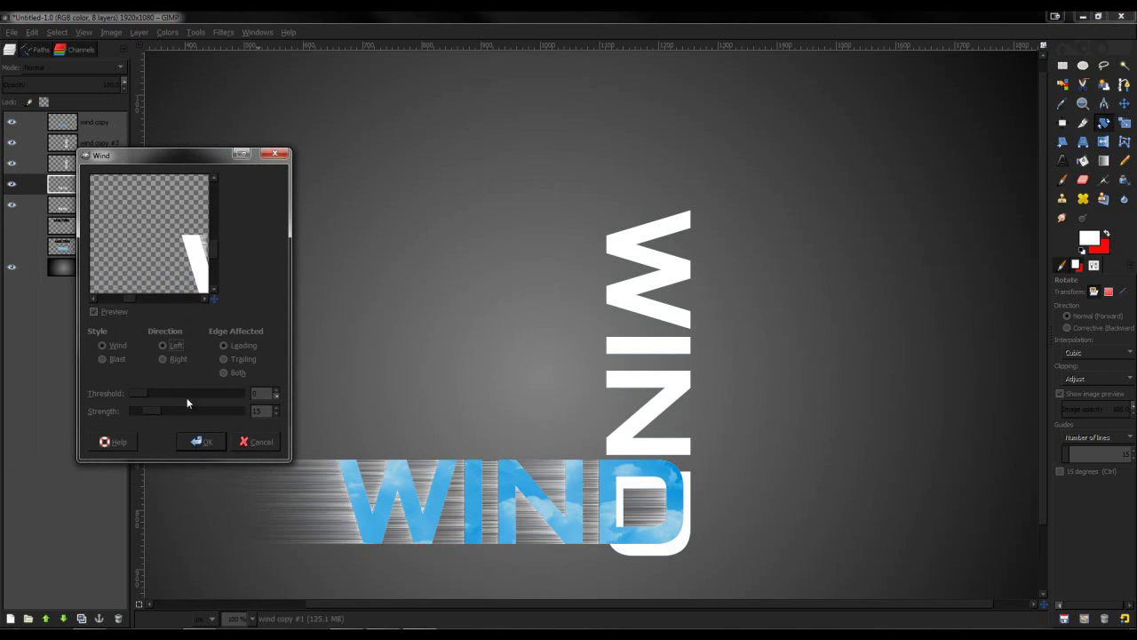
click(200, 439)
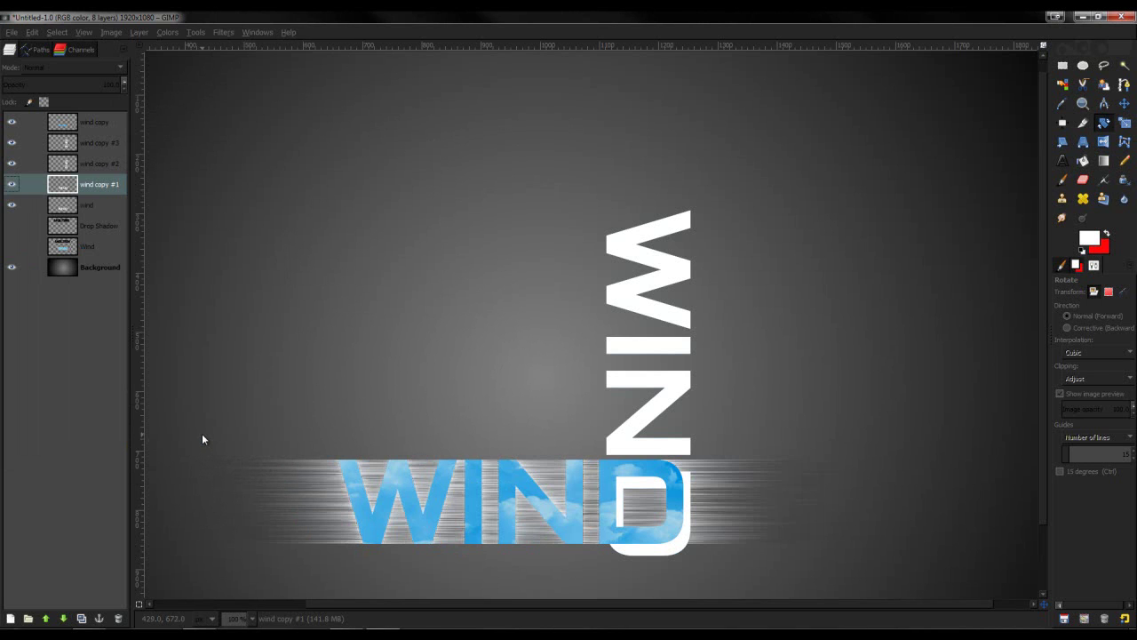
Step: Apply the Wind filter to wind copy #2
click(84, 166)
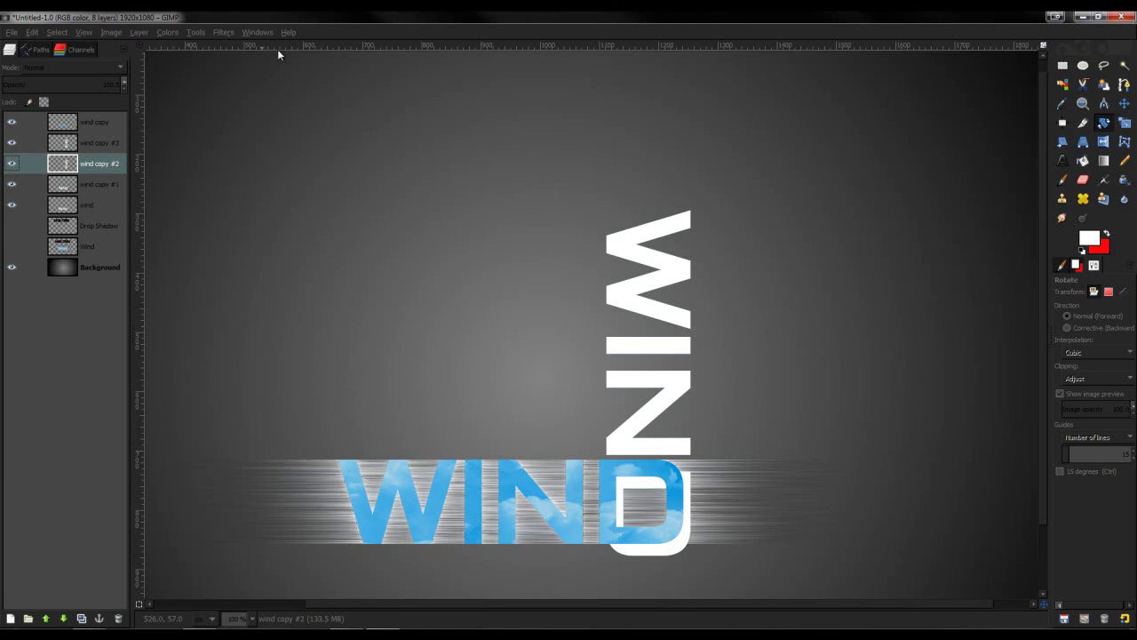
click(226, 32)
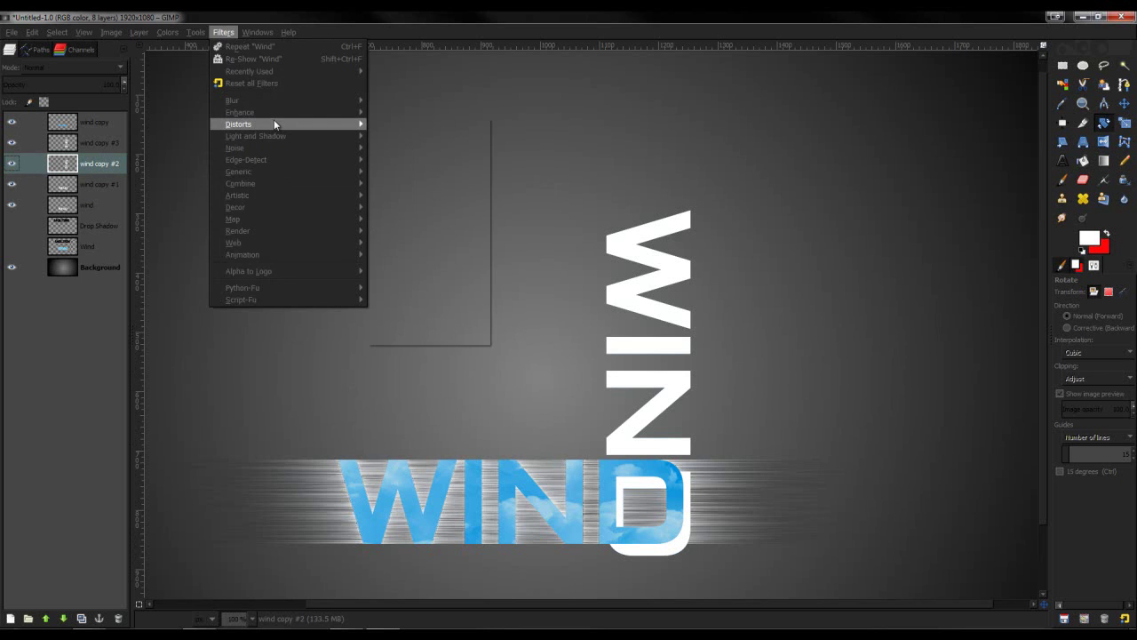
mouse_move(274, 124)
click(435, 337)
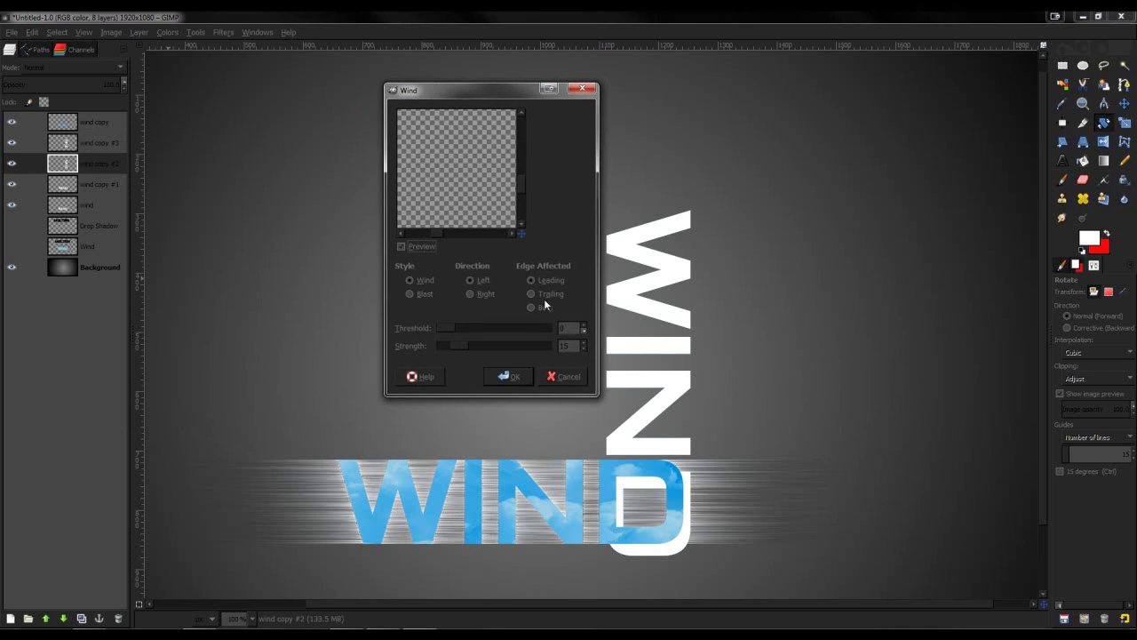
click(508, 376)
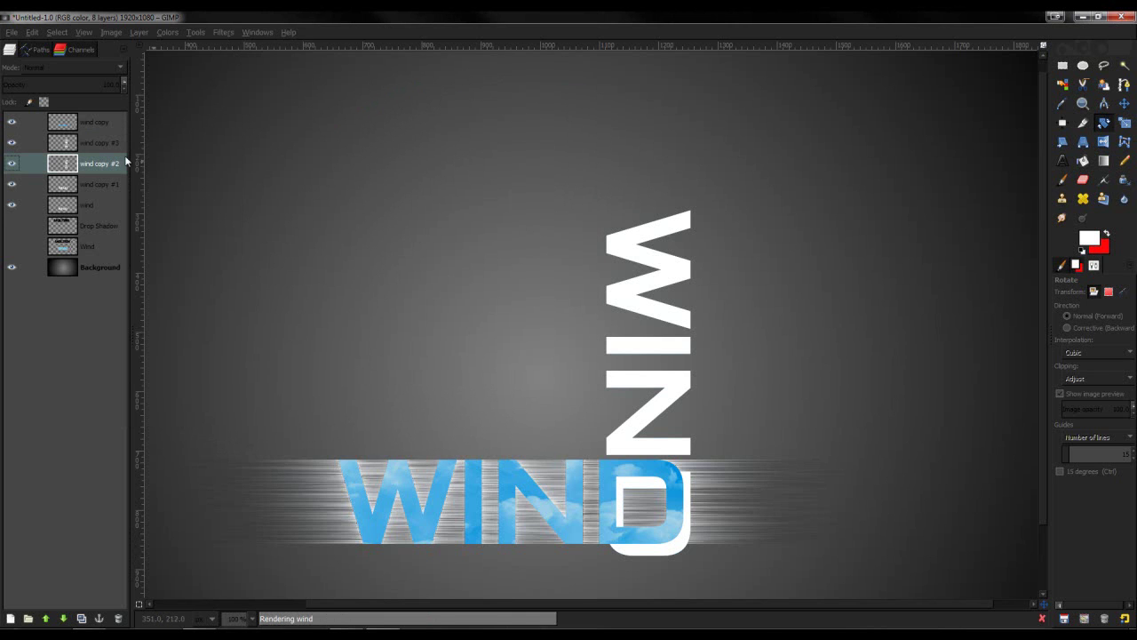
Step: Apply the Wind filter to the vertical WIND on wind copy #3
click(96, 142)
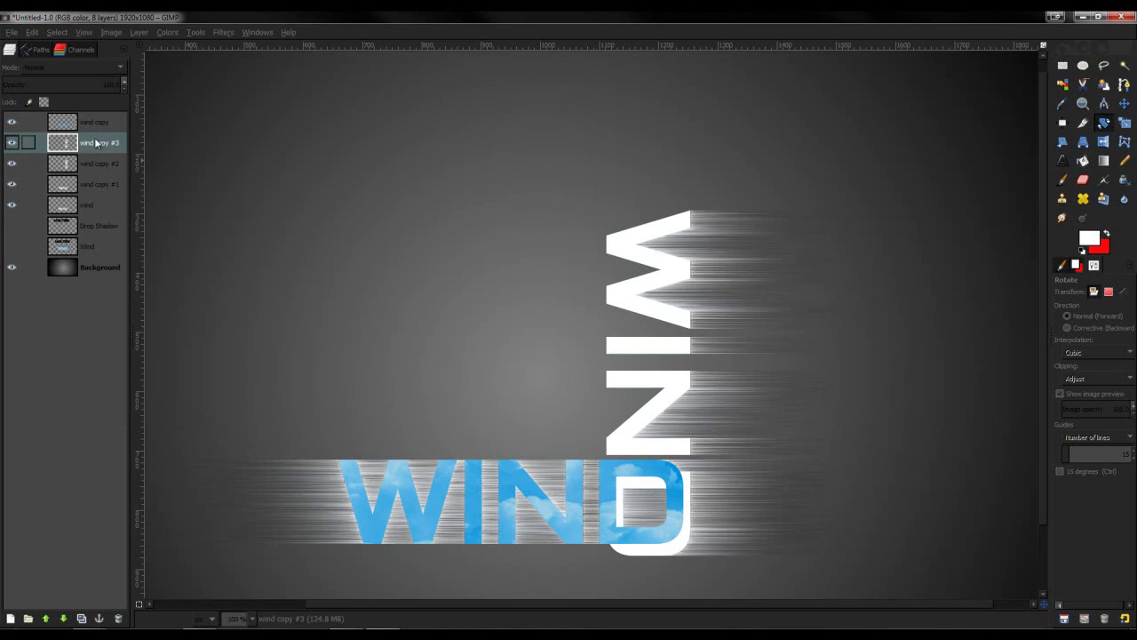
click(223, 32)
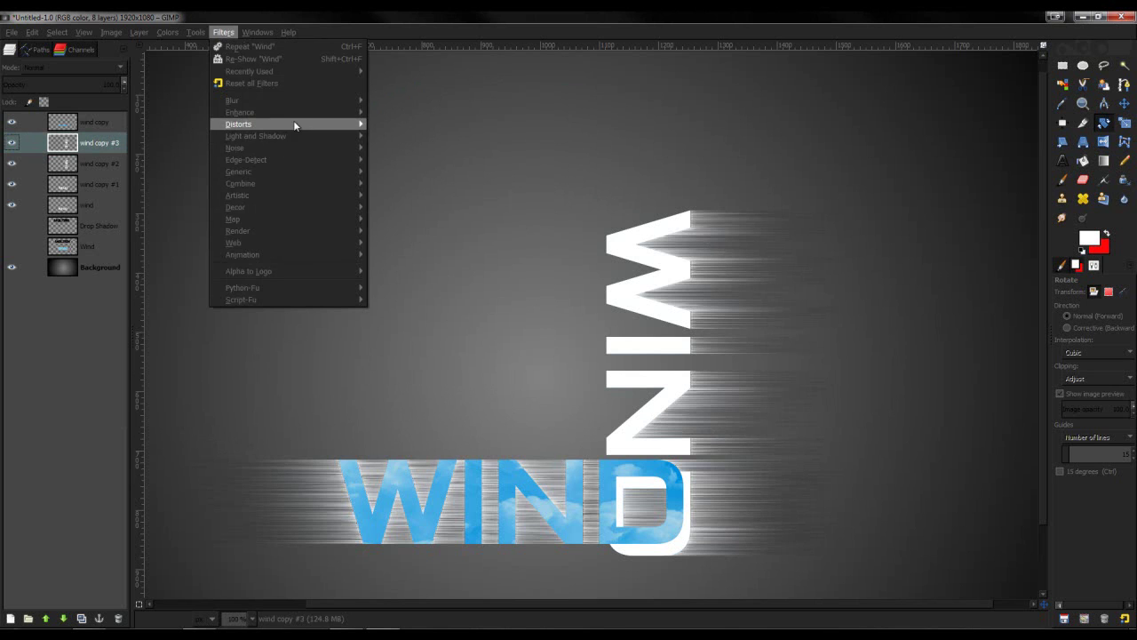
mouse_move(293, 121)
click(392, 338)
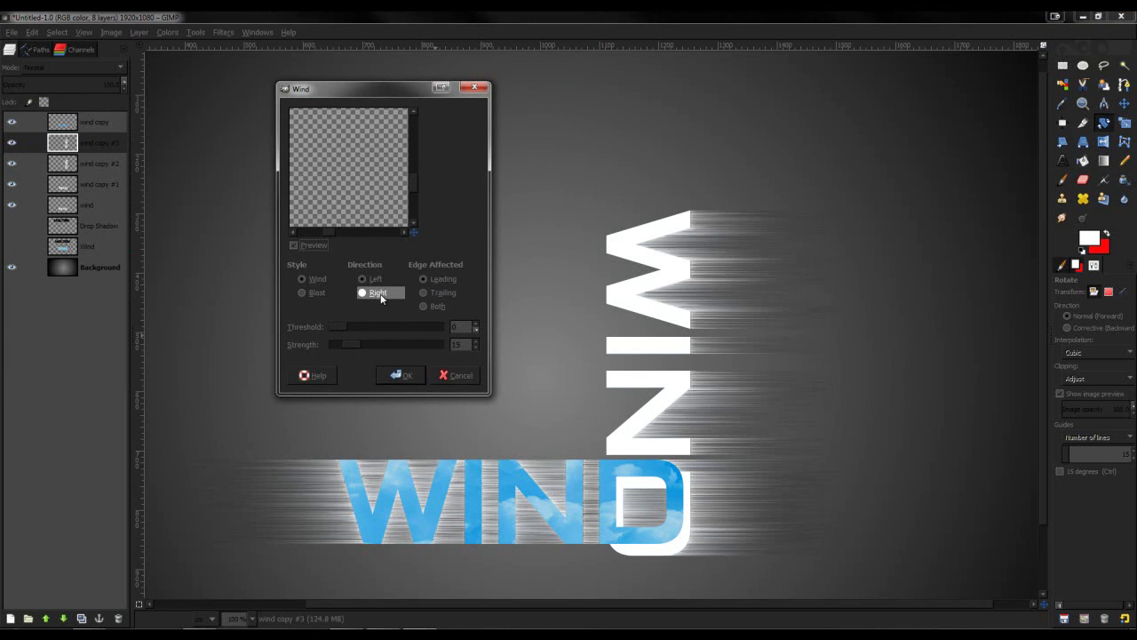
click(410, 377)
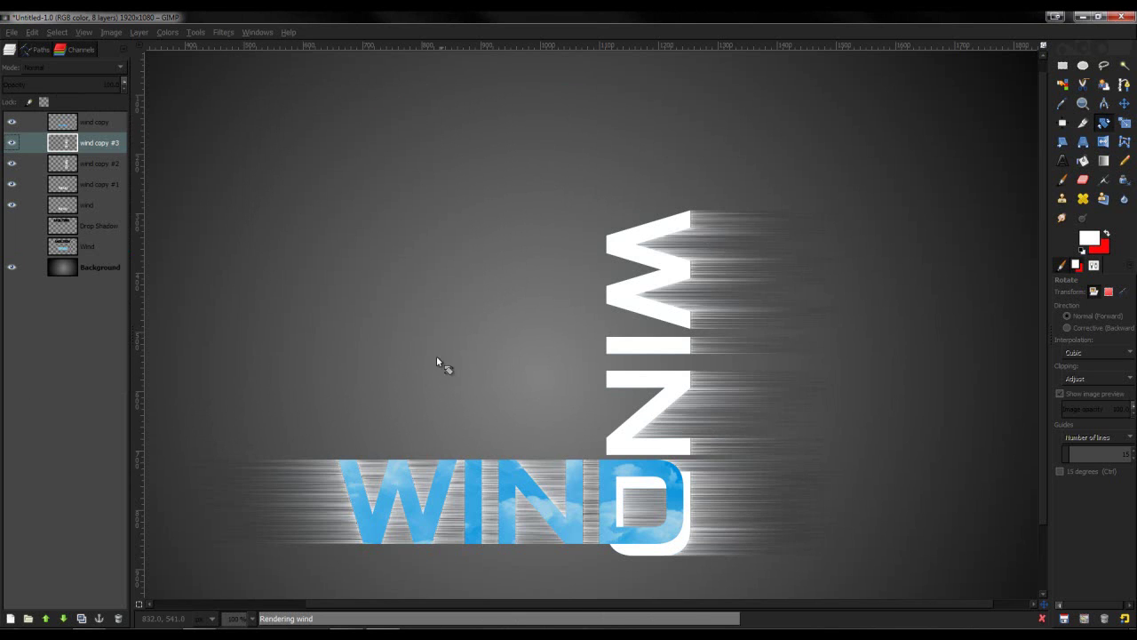
Step: Delete wind copy #3, rotate wind copy #2 by -90°, and move it down over the blue WIND
right_click(83, 145)
click(127, 231)
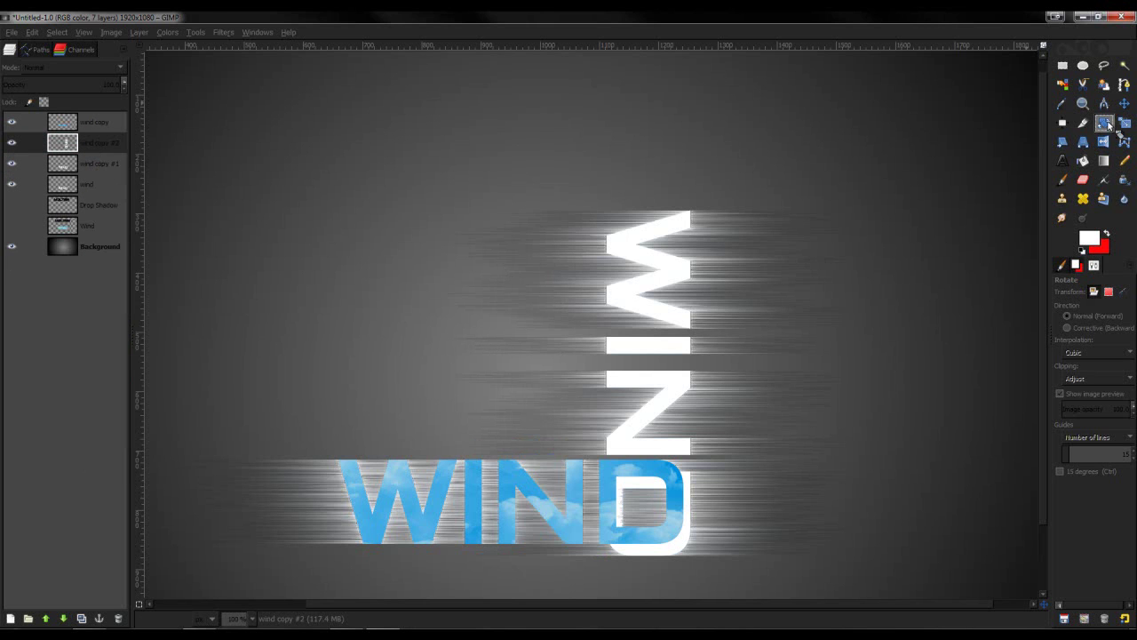
click(682, 308)
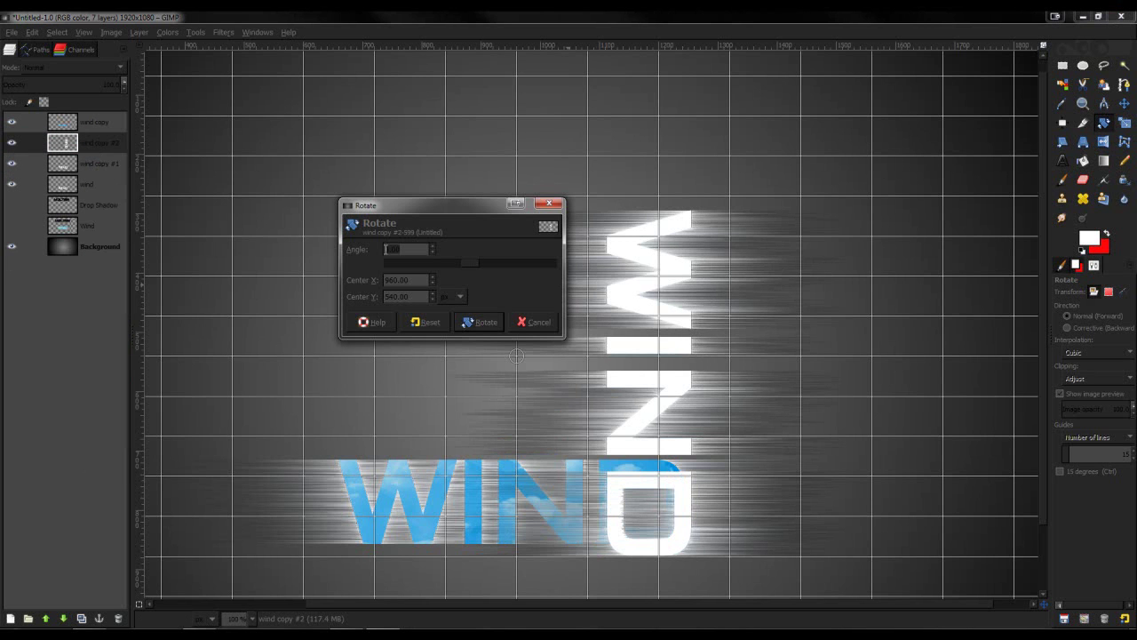
text(-90)
key(Tab)
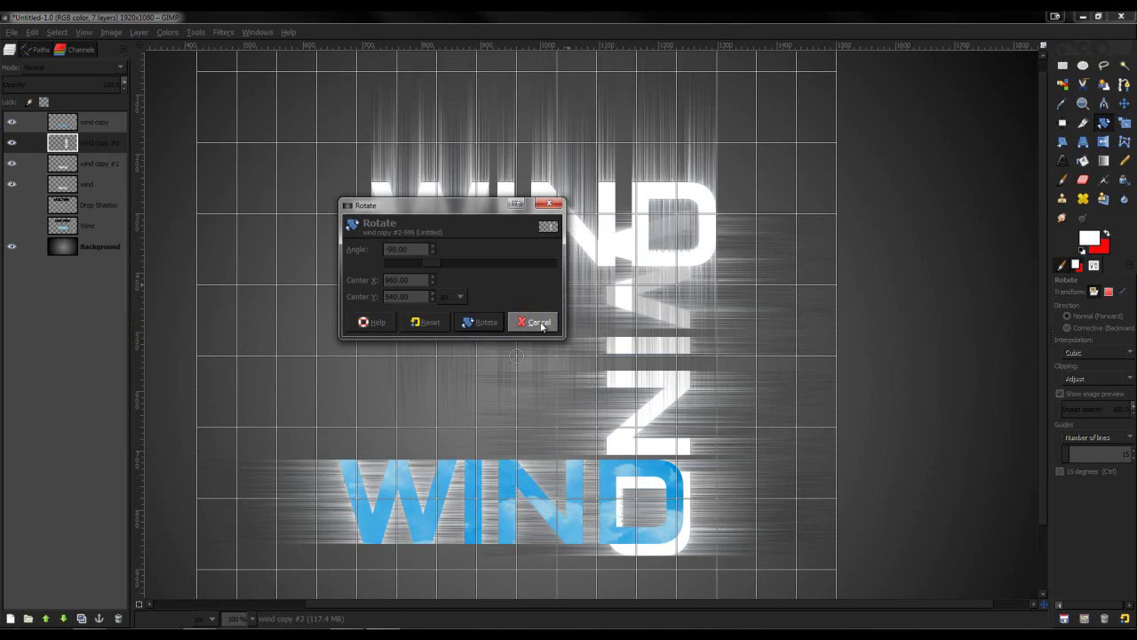
click(485, 325)
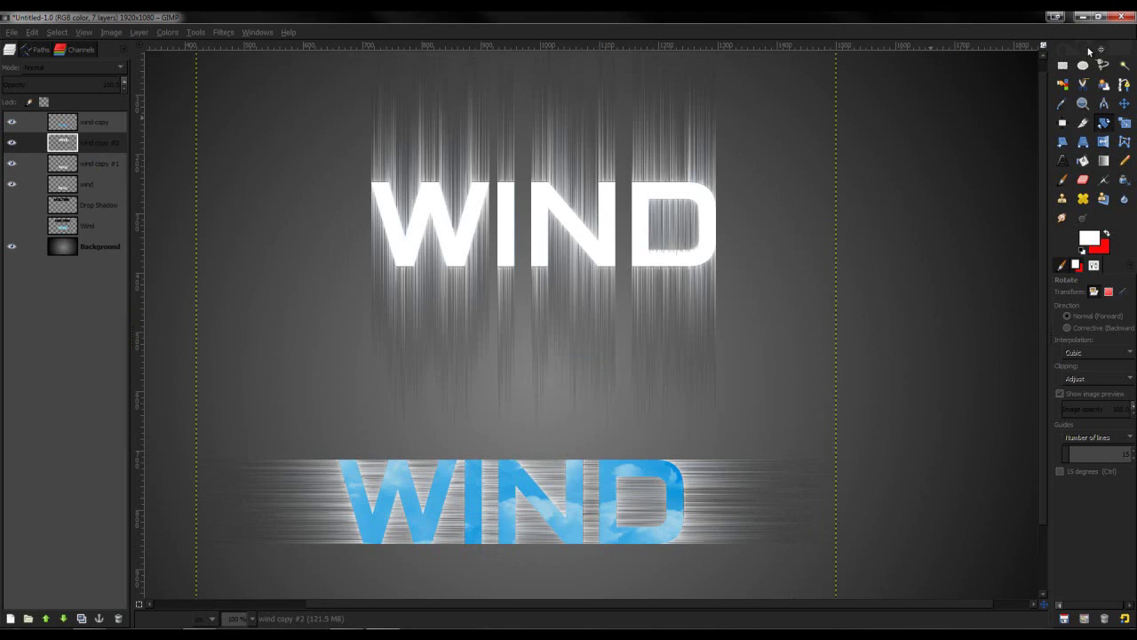
click(1124, 104)
drag(712, 233, 679, 507)
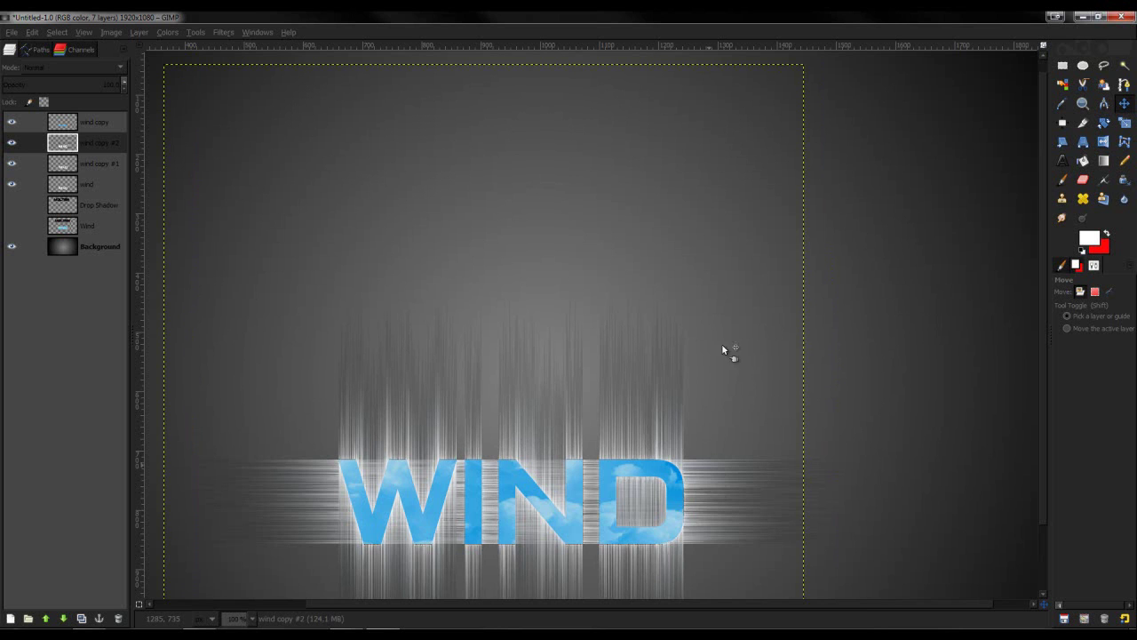
Step: Merge wind copy #1 down into wind, then toggle wind copy #2's visibility to compare
scroll(724, 293, down, 2)
right_click(71, 151)
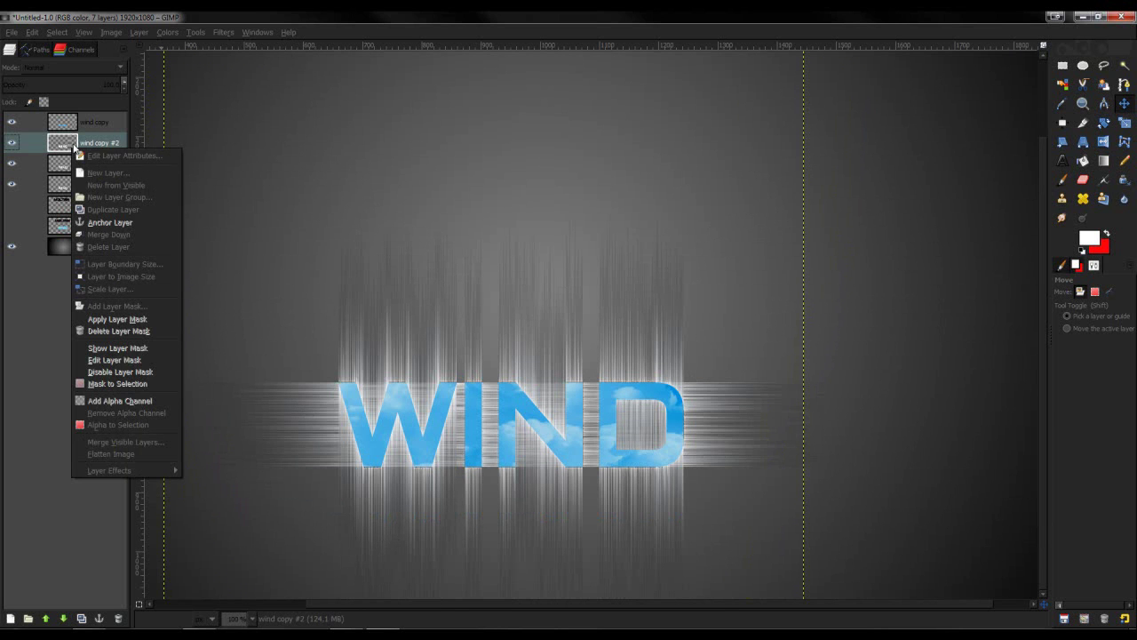
key(Escape)
right_click(76, 175)
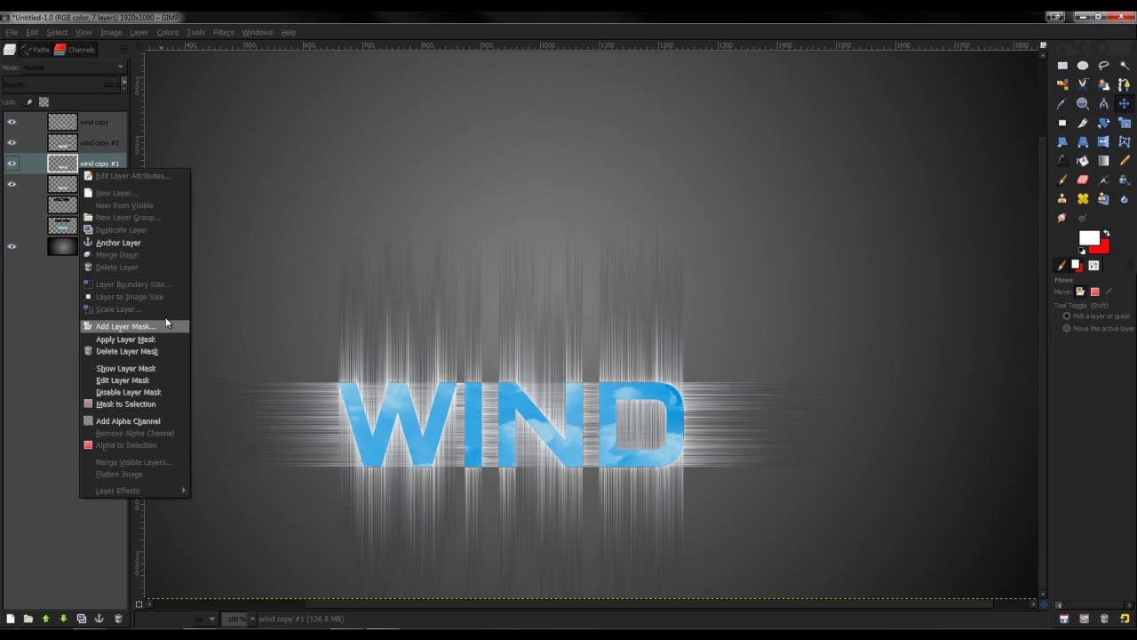
click(155, 259)
click(12, 142)
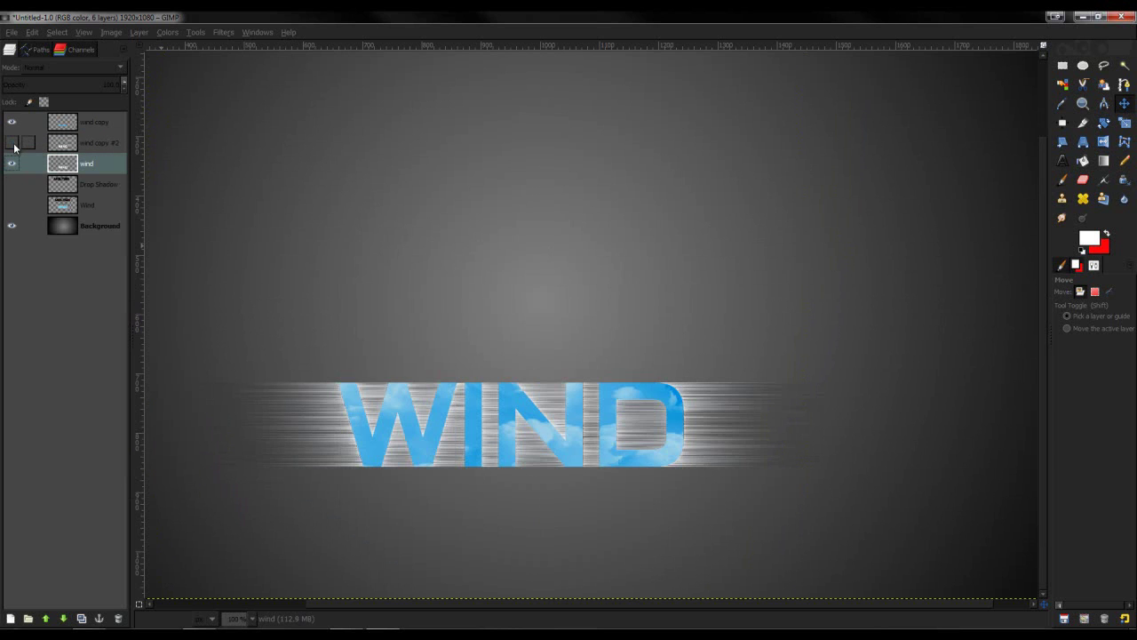
click(11, 143)
click(12, 142)
click(12, 142)
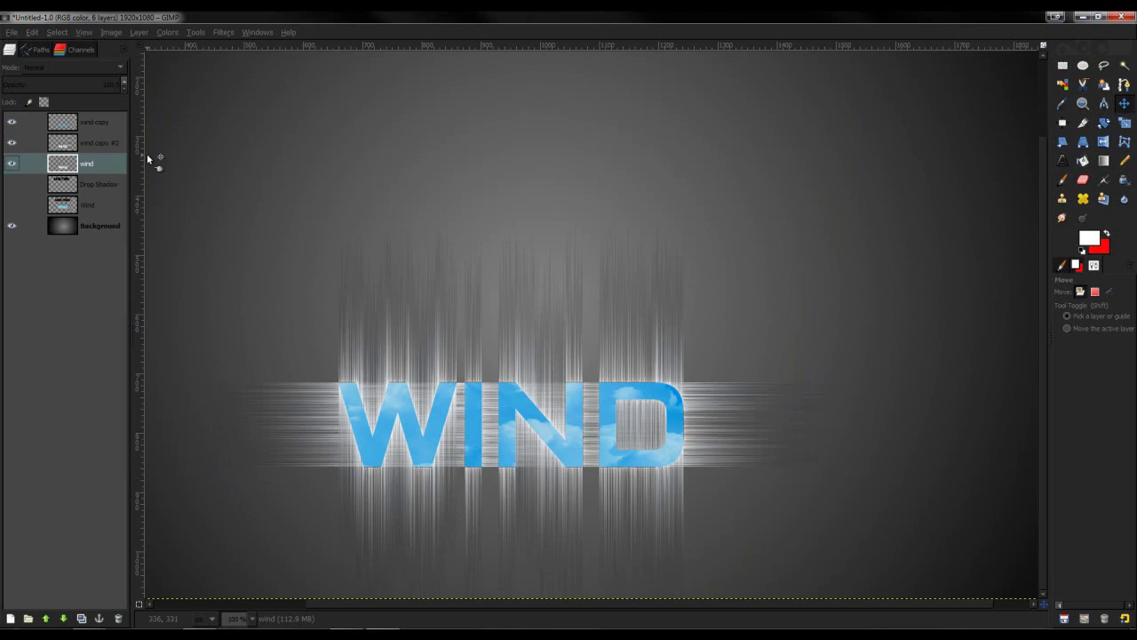
Step: With a low-opacity eraser, clear streaks along the D and the bottoms of I, N, D on wind
click(1080, 187)
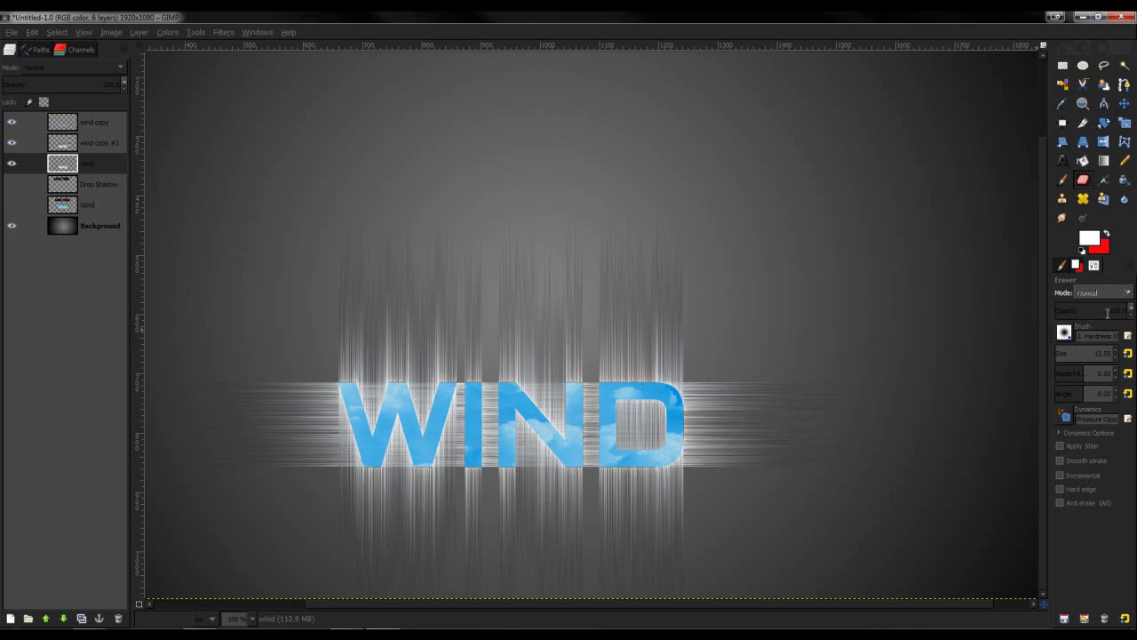
drag(1129, 317, 1130, 318)
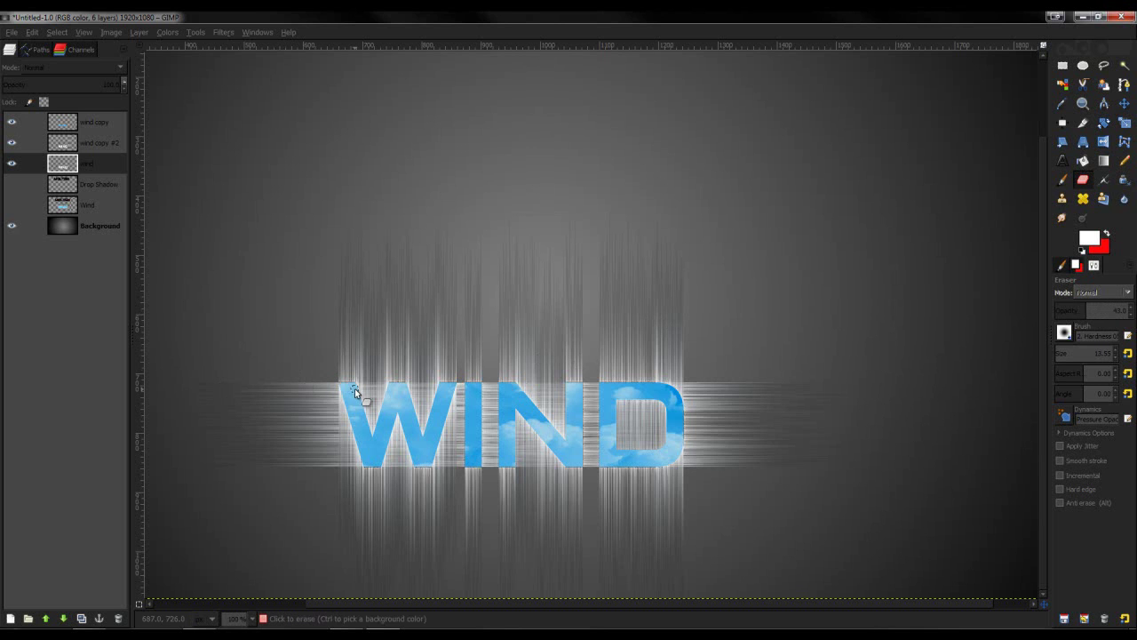
scroll(354, 390, up, 2)
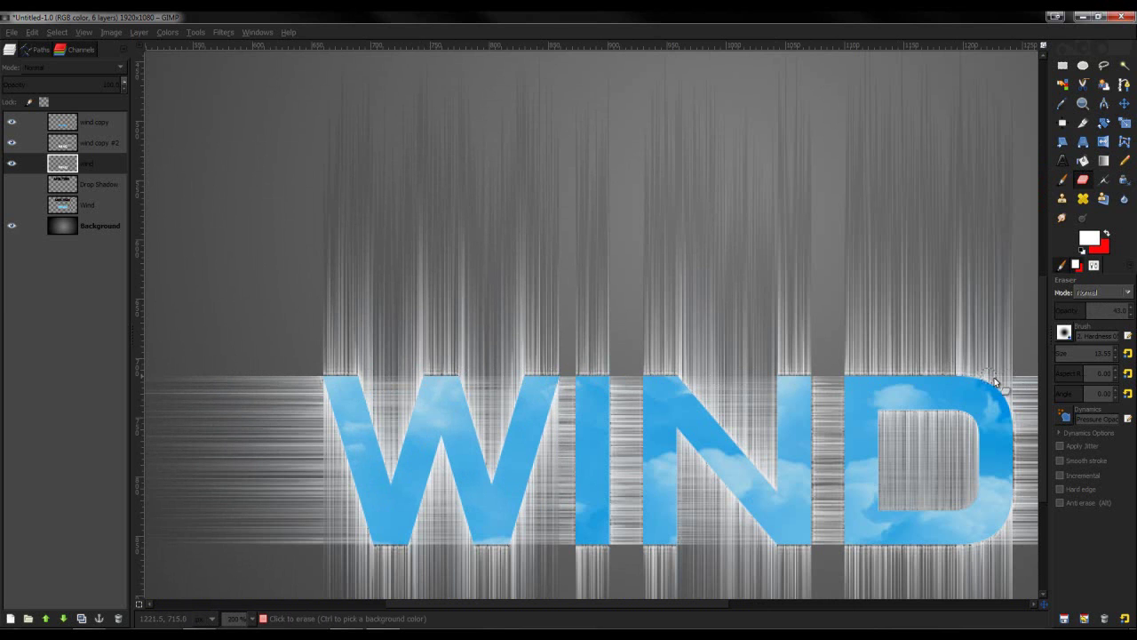
drag(1000, 384, 975, 382)
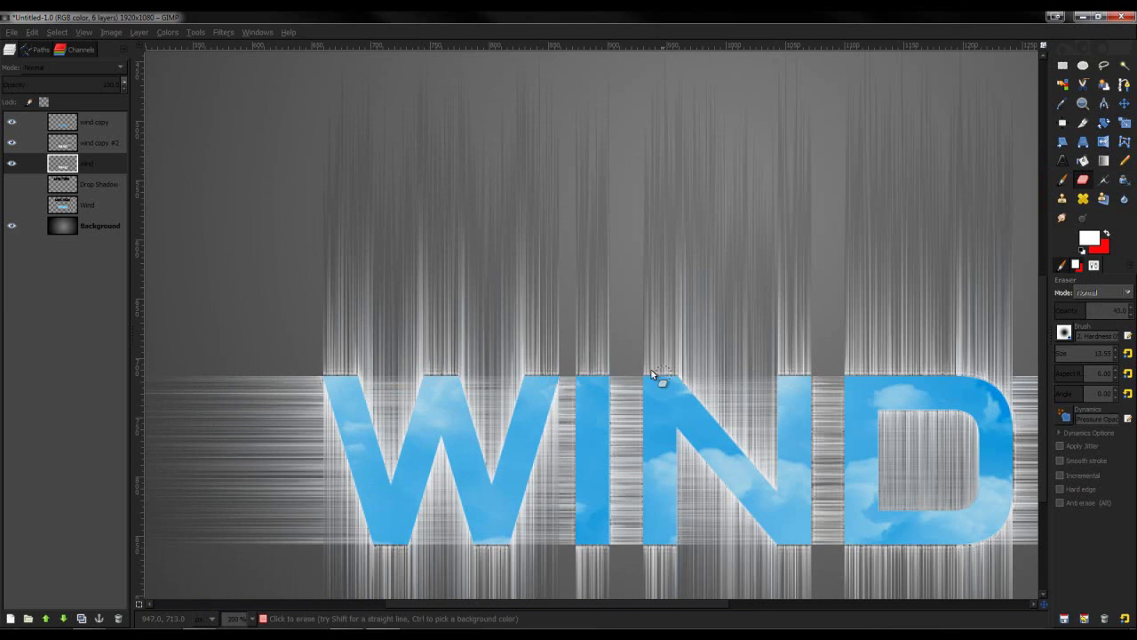
scroll(466, 466, down, 3)
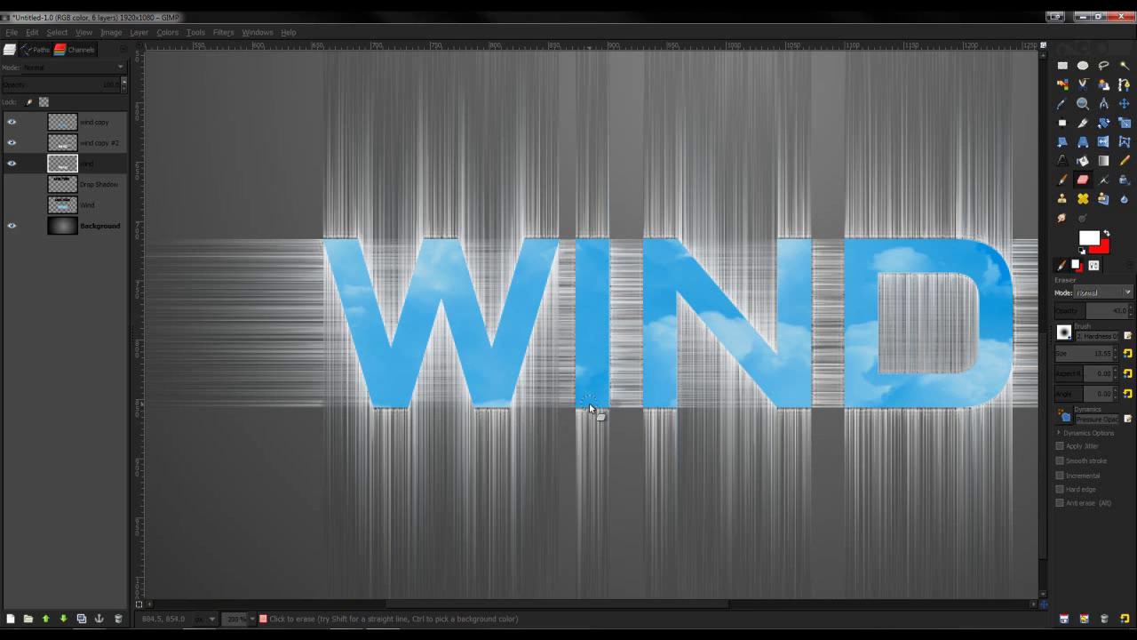
drag(590, 407, 757, 409)
drag(664, 407, 994, 408)
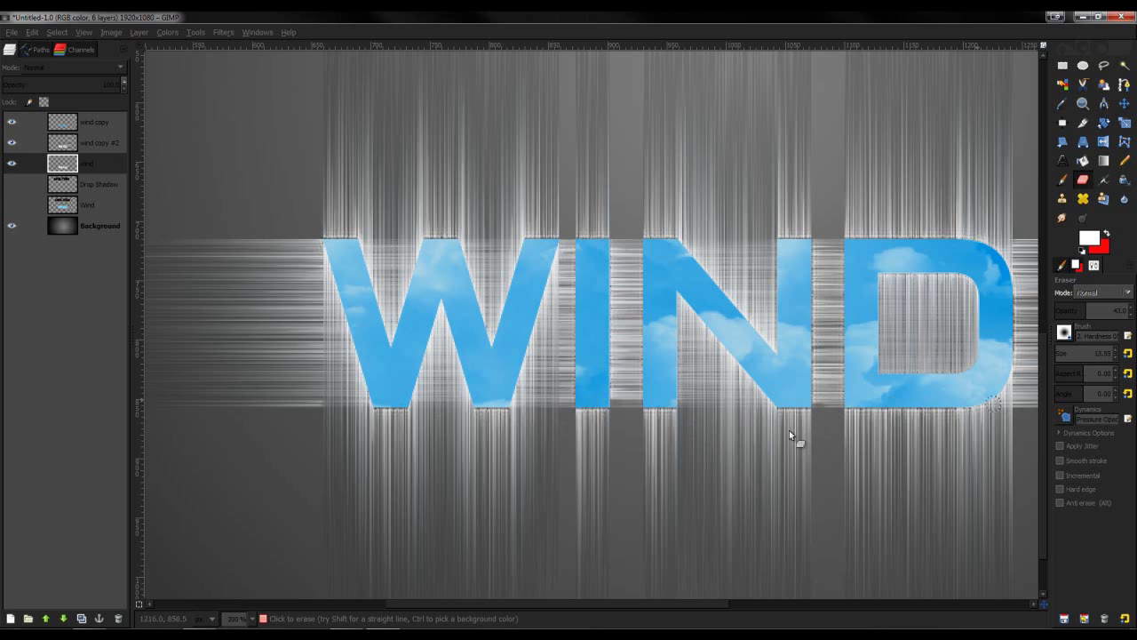
Step: Erase stray streaks along the W's left edge on wind copy #2
click(88, 144)
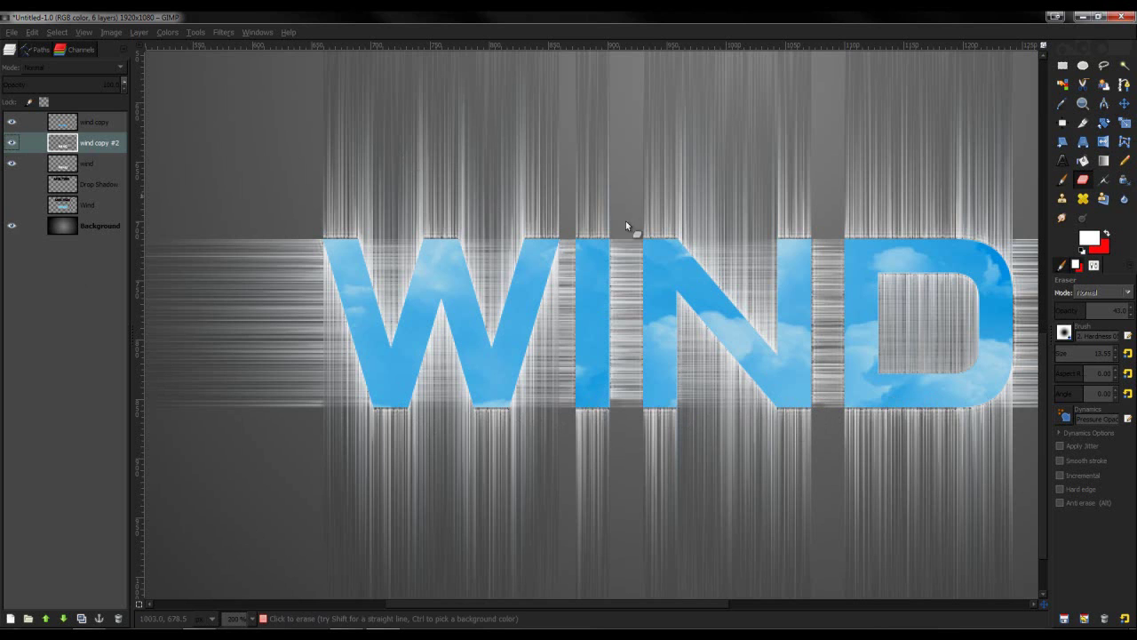
drag(326, 246, 321, 327)
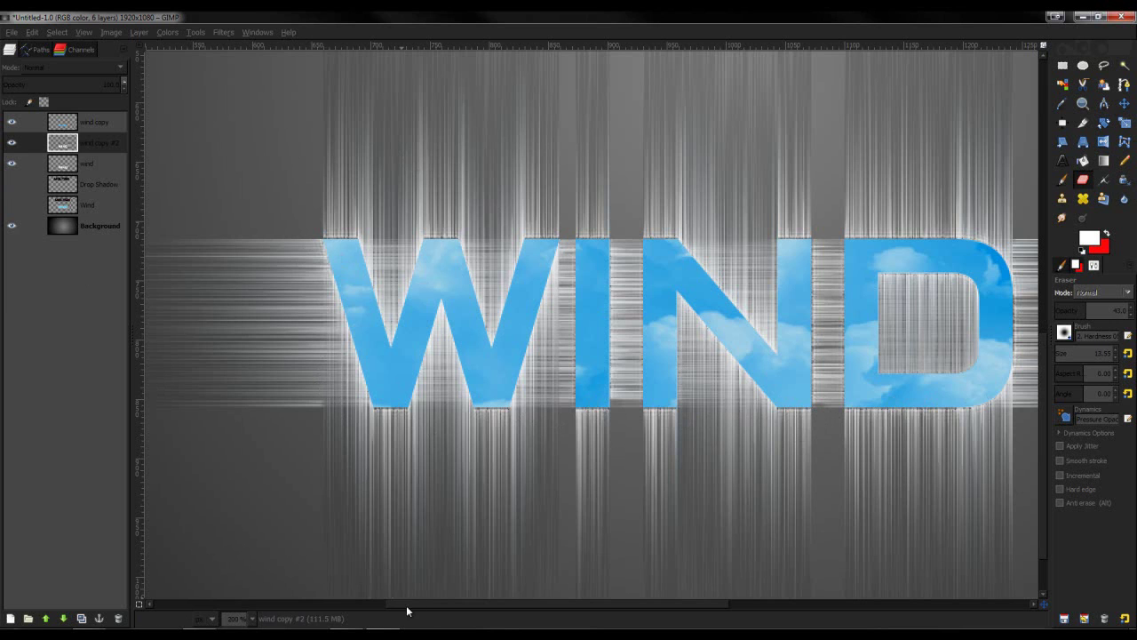
drag(406, 604, 518, 606)
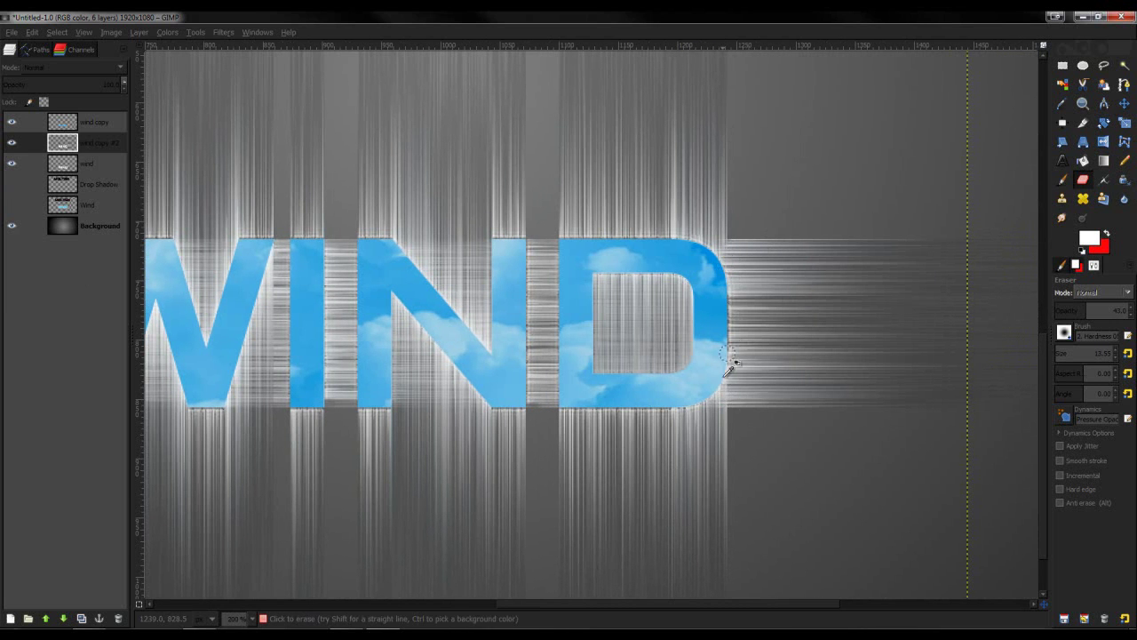
scroll(514, 231, down, 2)
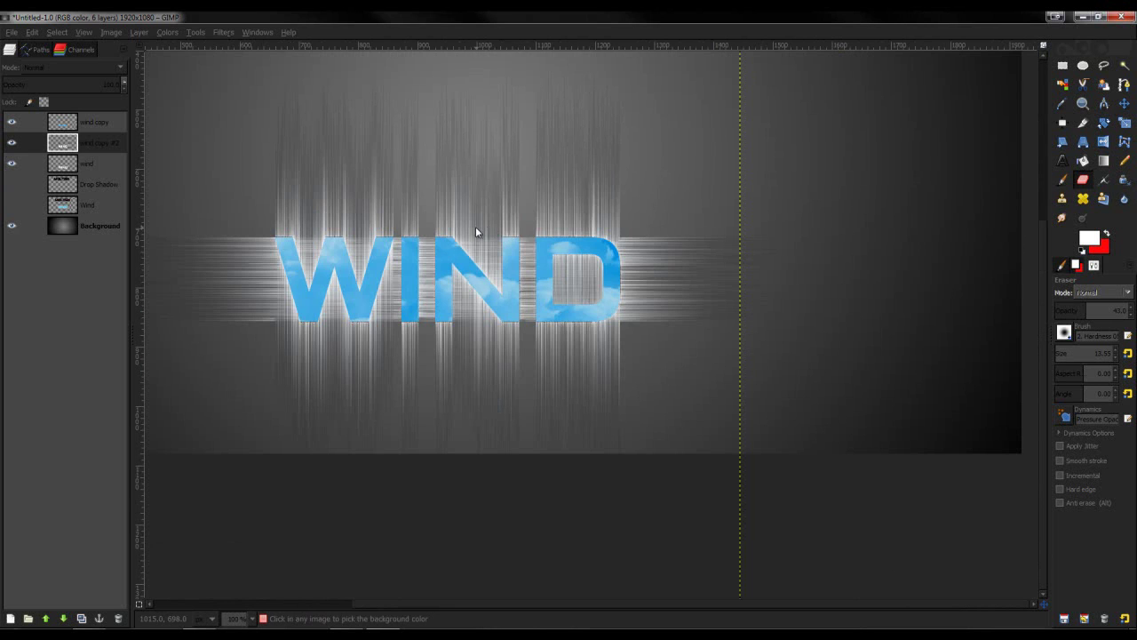
Step: Merge wind copy #2 down into the wind layer
scroll(475, 231, down, 1)
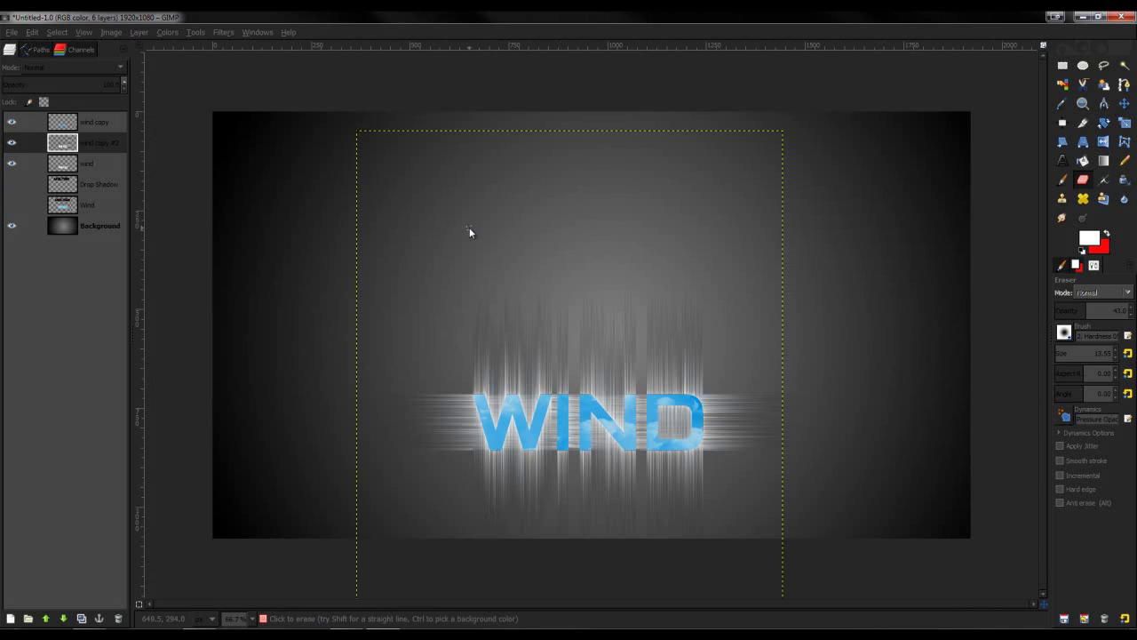
right_click(91, 142)
click(147, 230)
Step: Add a pale cyan b3ffff Drop Shadow glow to wind copy, blur radius 100, no offset
click(93, 125)
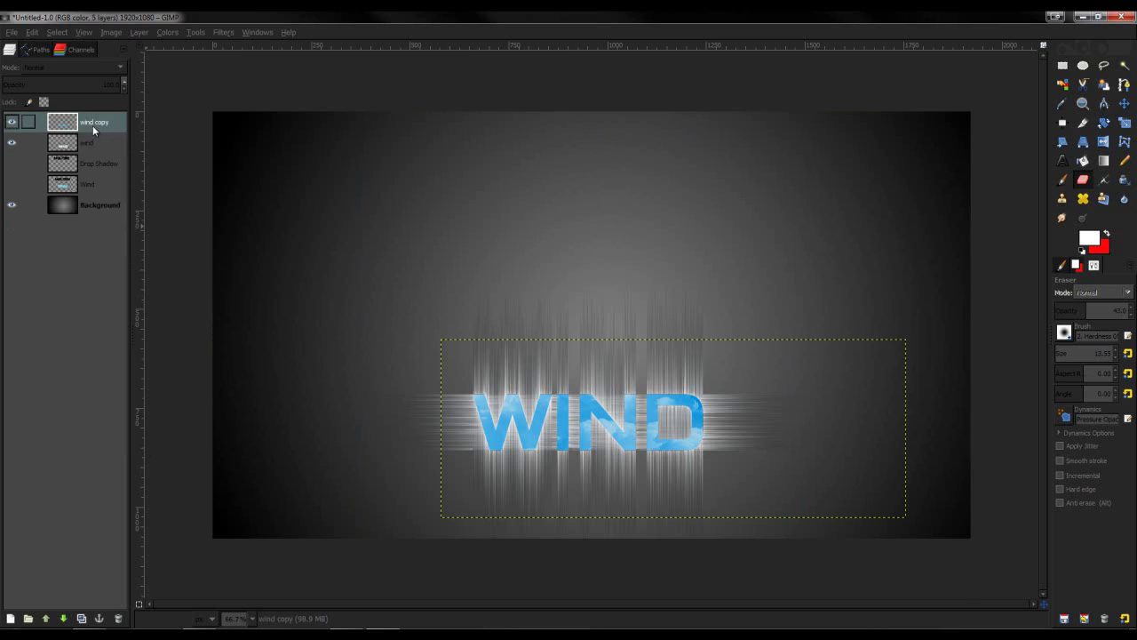
click(223, 32)
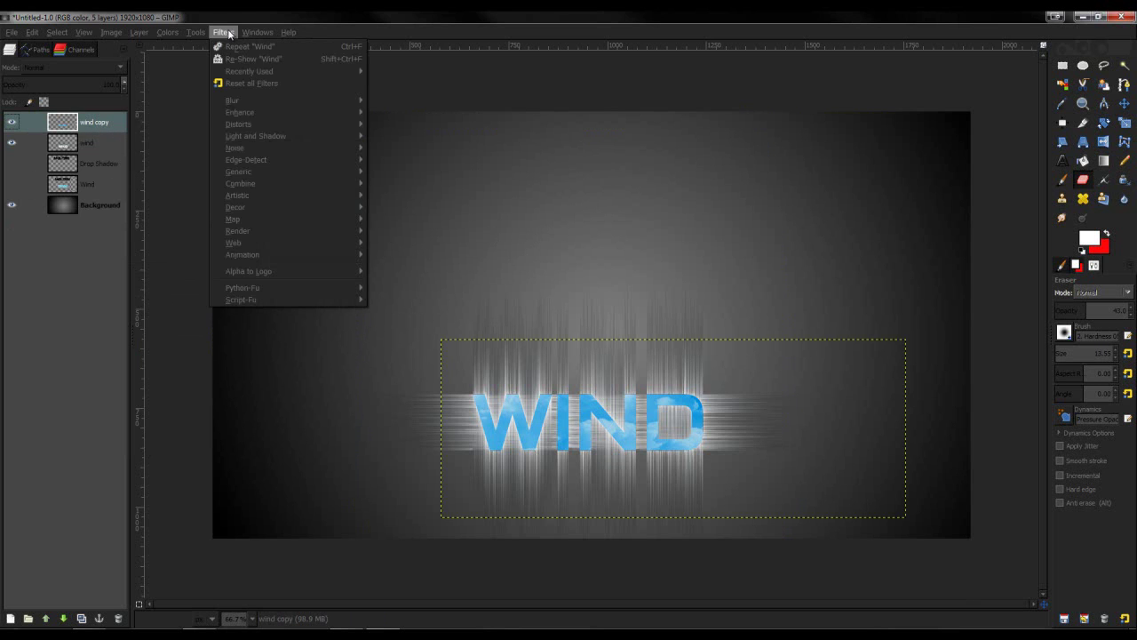
mouse_move(287, 139)
click(432, 211)
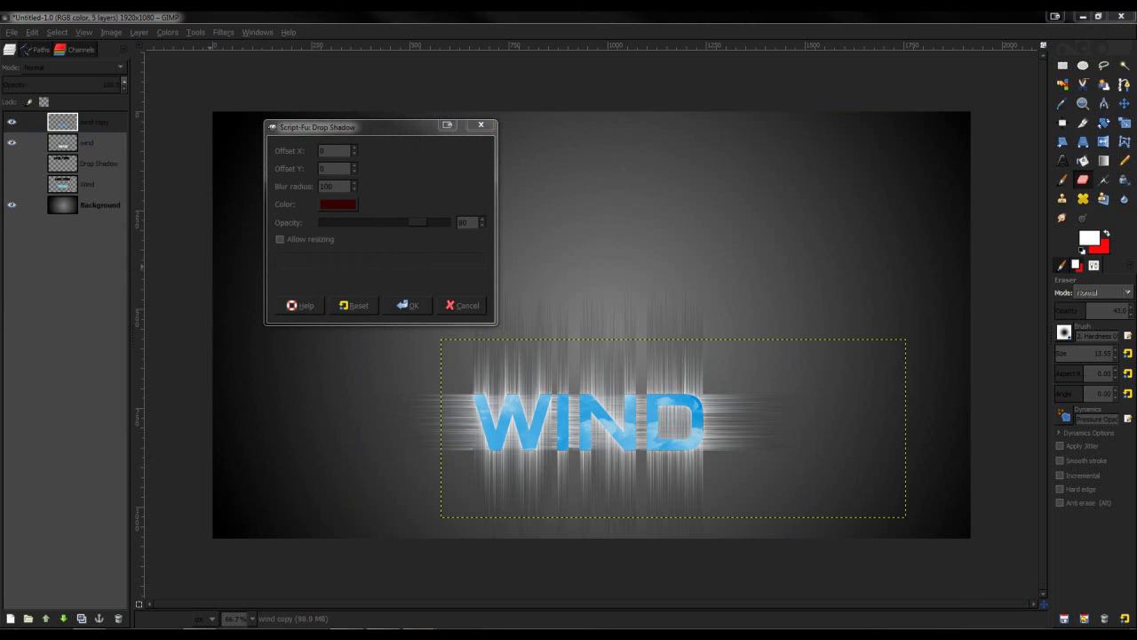
click(338, 204)
click(411, 200)
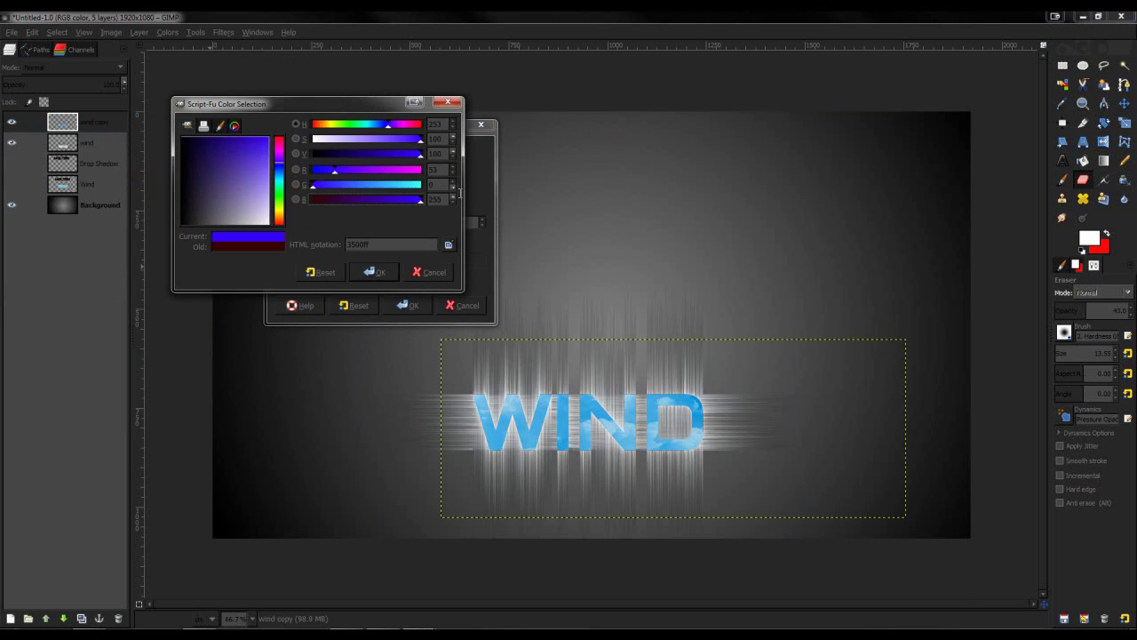
mouse_move(406, 183)
mouse_down()
mouse_move(423, 184)
mouse_move(388, 169)
mouse_up()
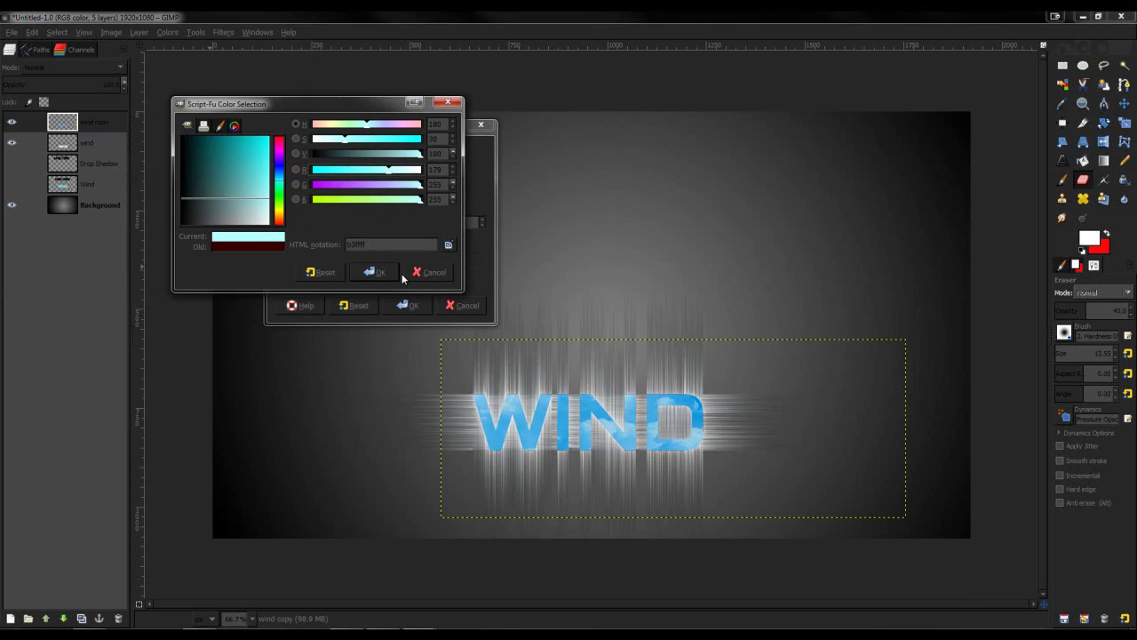
click(390, 272)
click(398, 307)
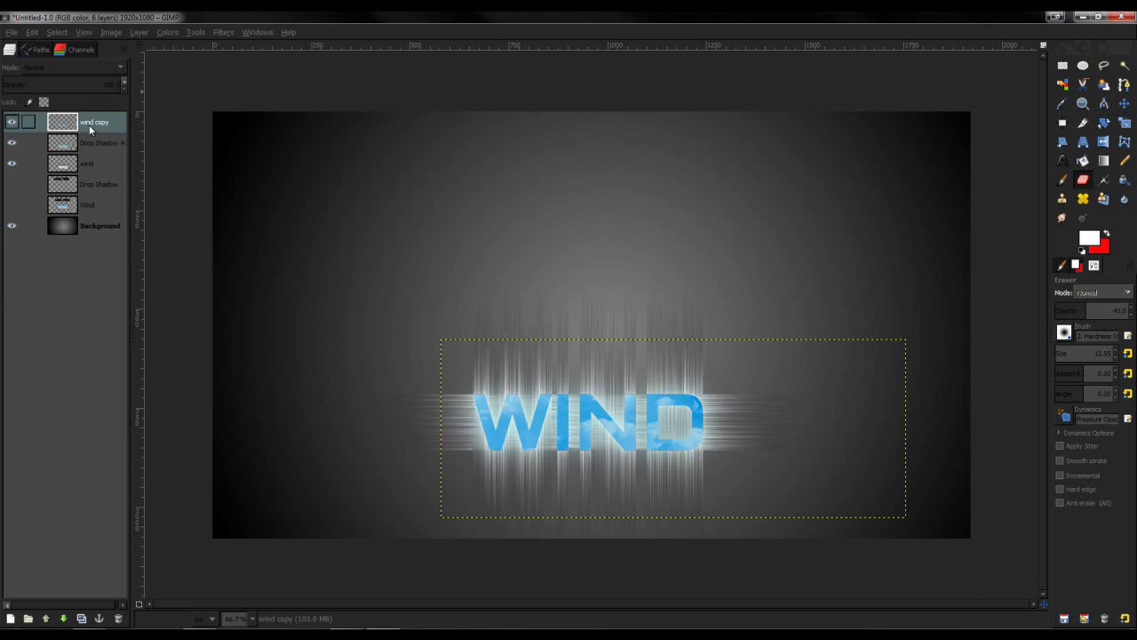
Step: Duplicate Drop Shadow #1, raise Drop Shadow #2 to the top, and set its opacity to 20
click(98, 142)
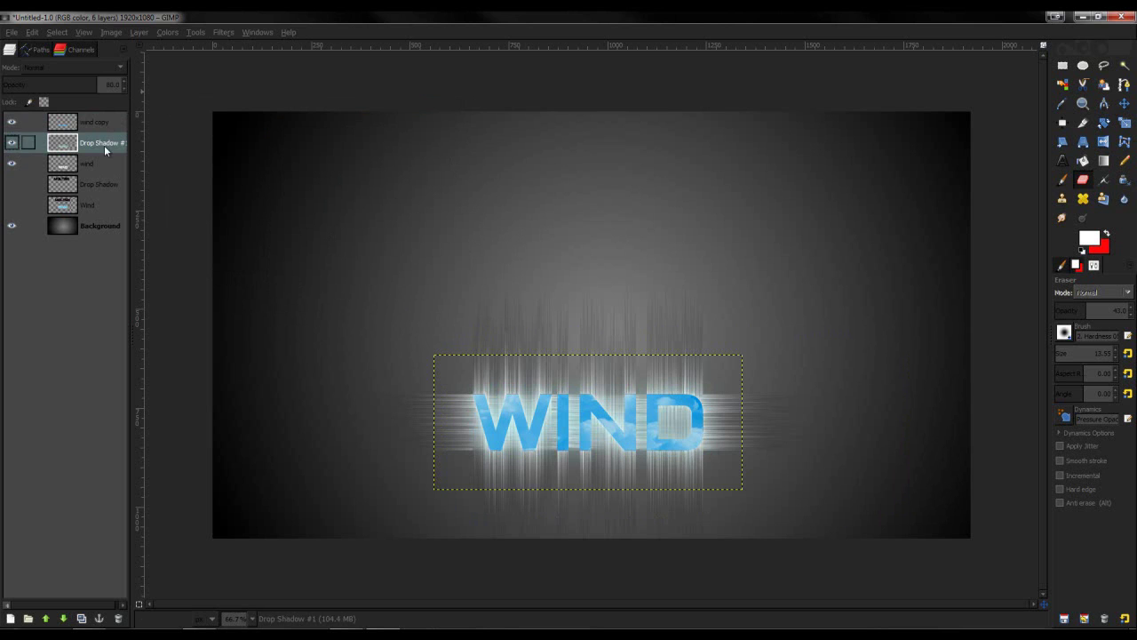
click(81, 617)
click(93, 143)
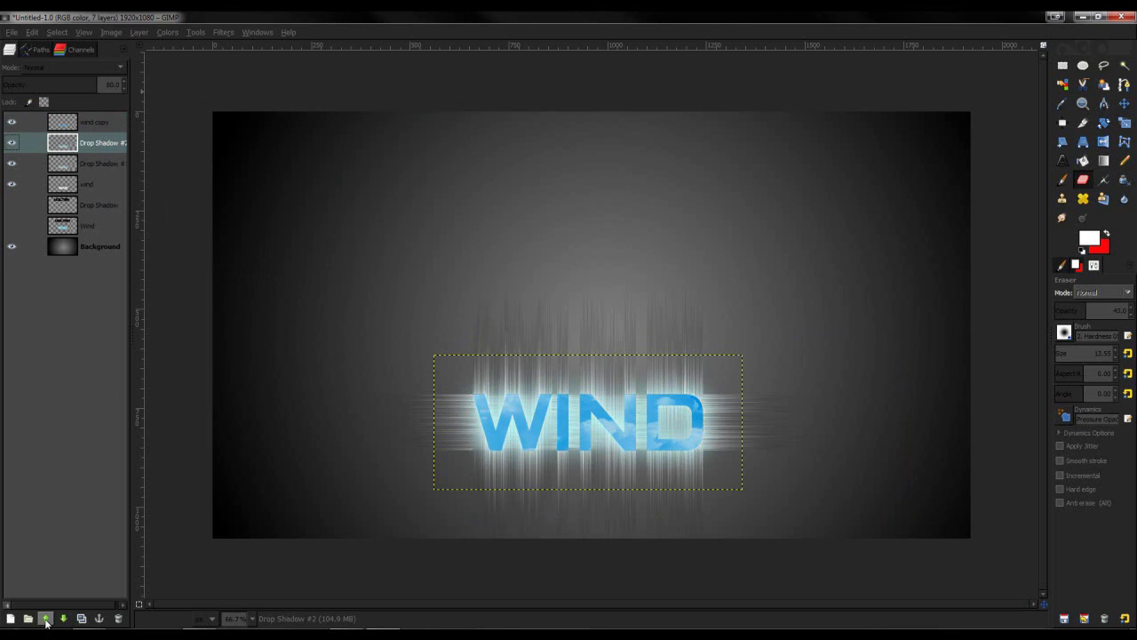
click(46, 618)
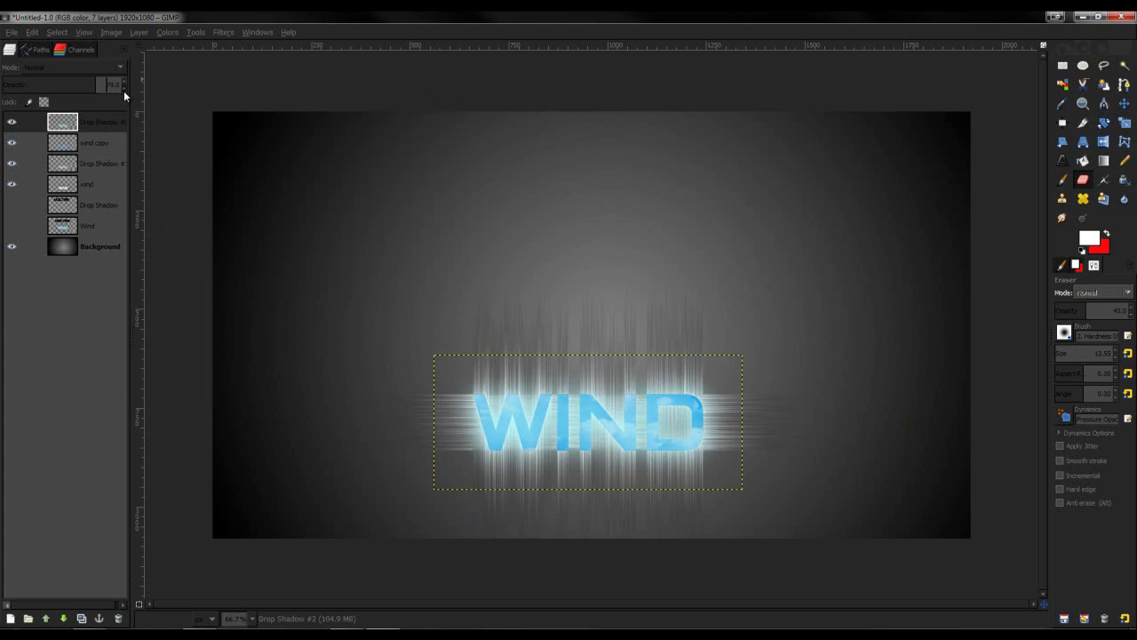
drag(123, 91, 122, 91)
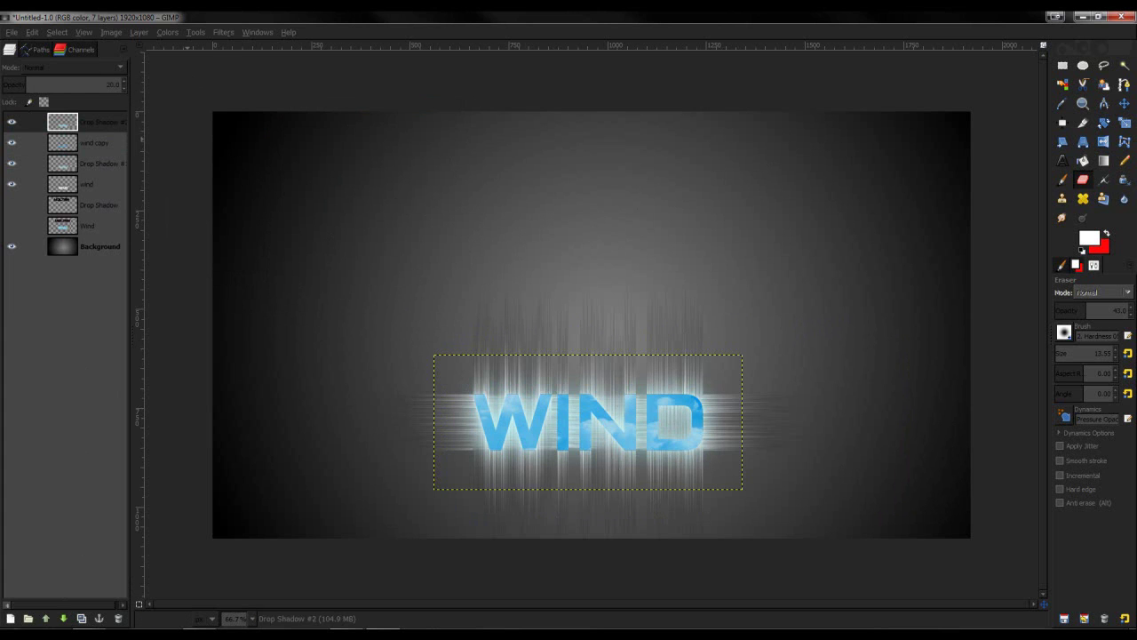
Step: With the background hidden, merge the visible WIND glow layers into one layer, then show MOLTEN and background again
click(11, 246)
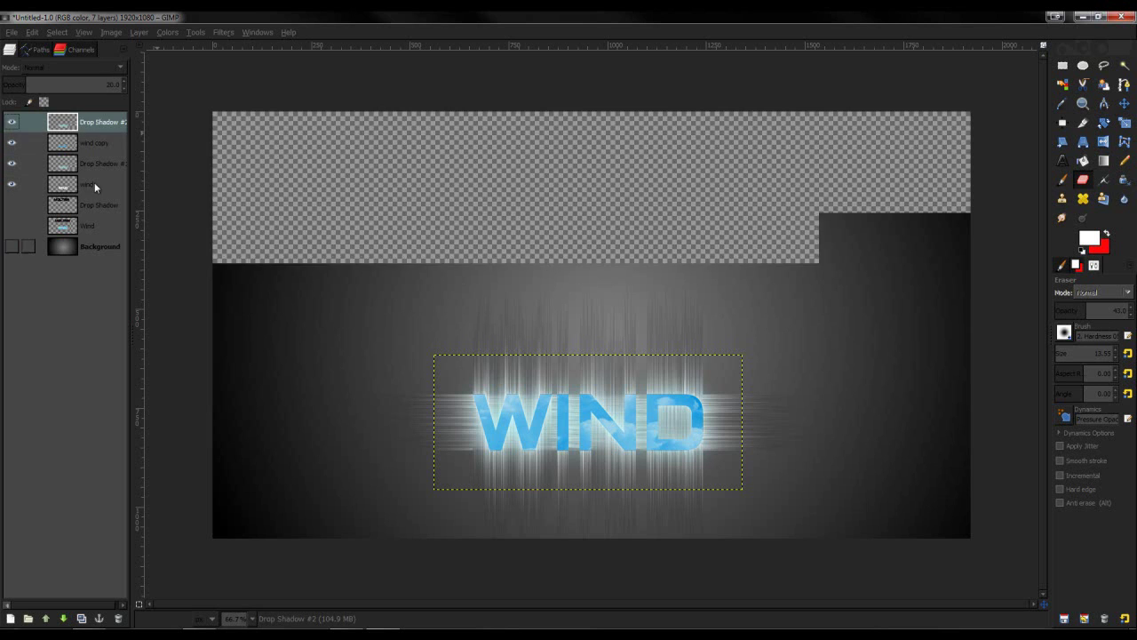
right_click(105, 164)
click(191, 458)
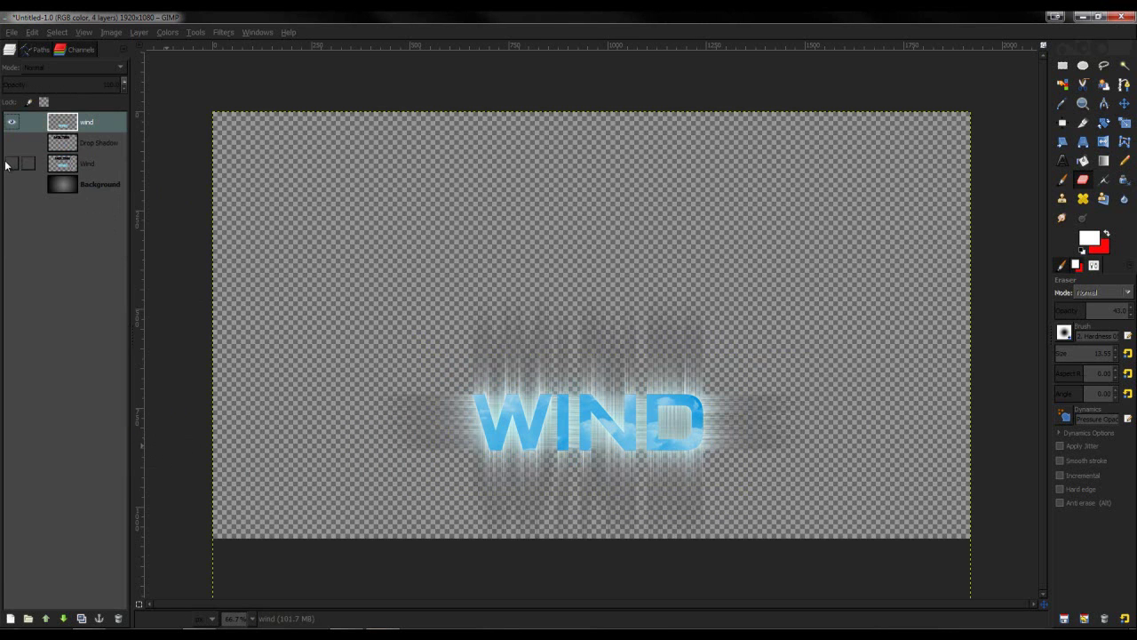
click(12, 142)
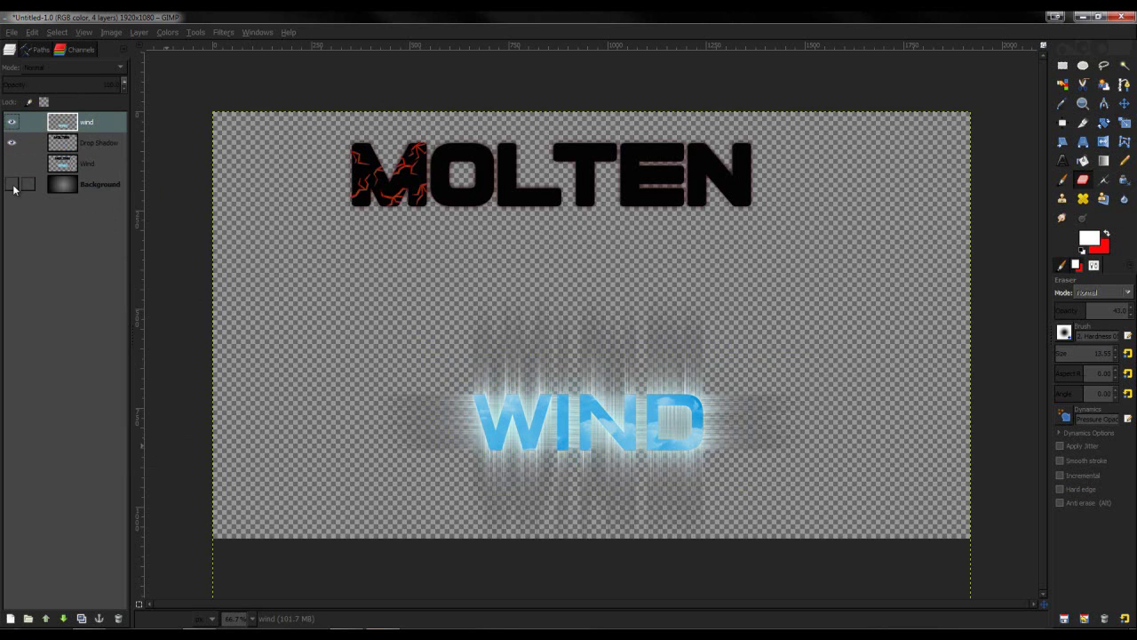
click(11, 184)
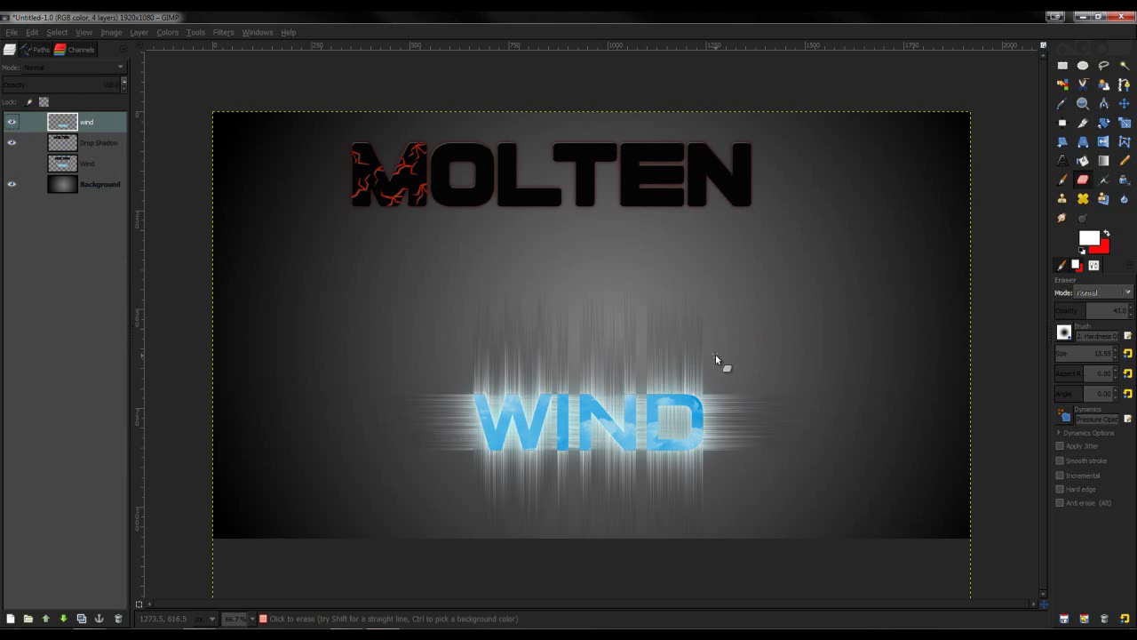